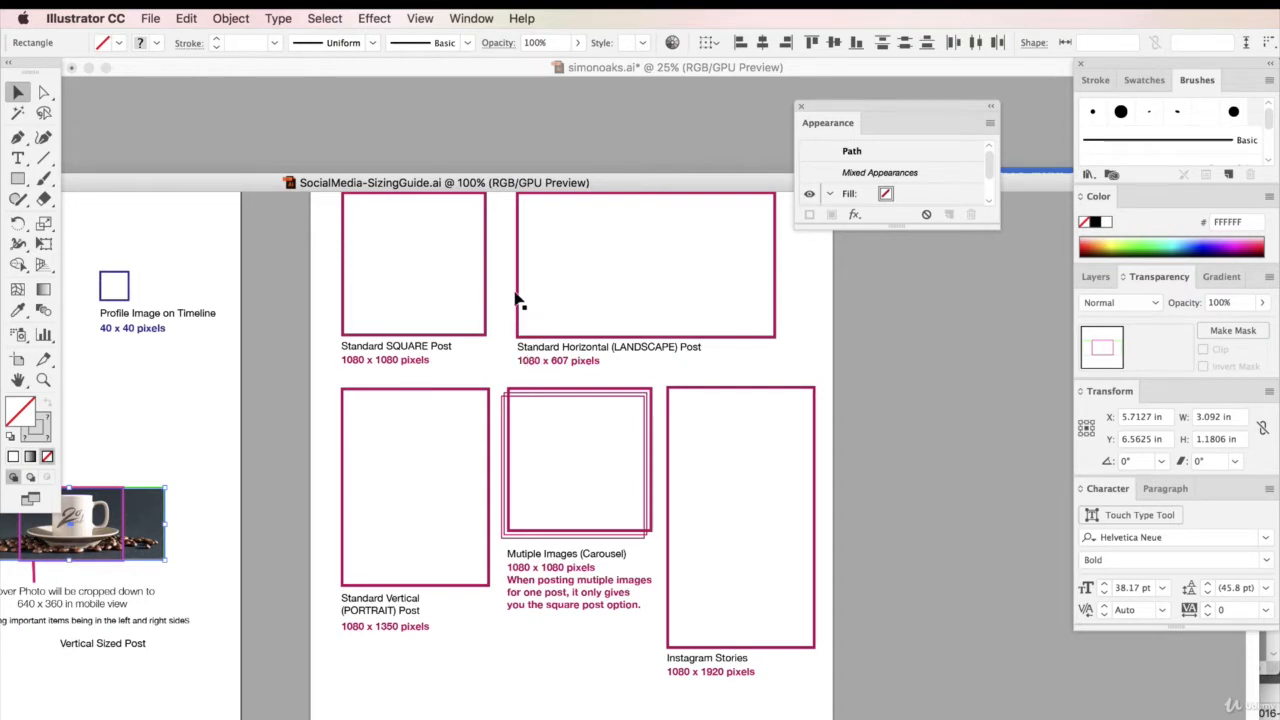
Step: In simonoaks.ai, enter artboard editing and place a new artboard beside the square Shop With Us post
click(392, 128)
click(151, 19)
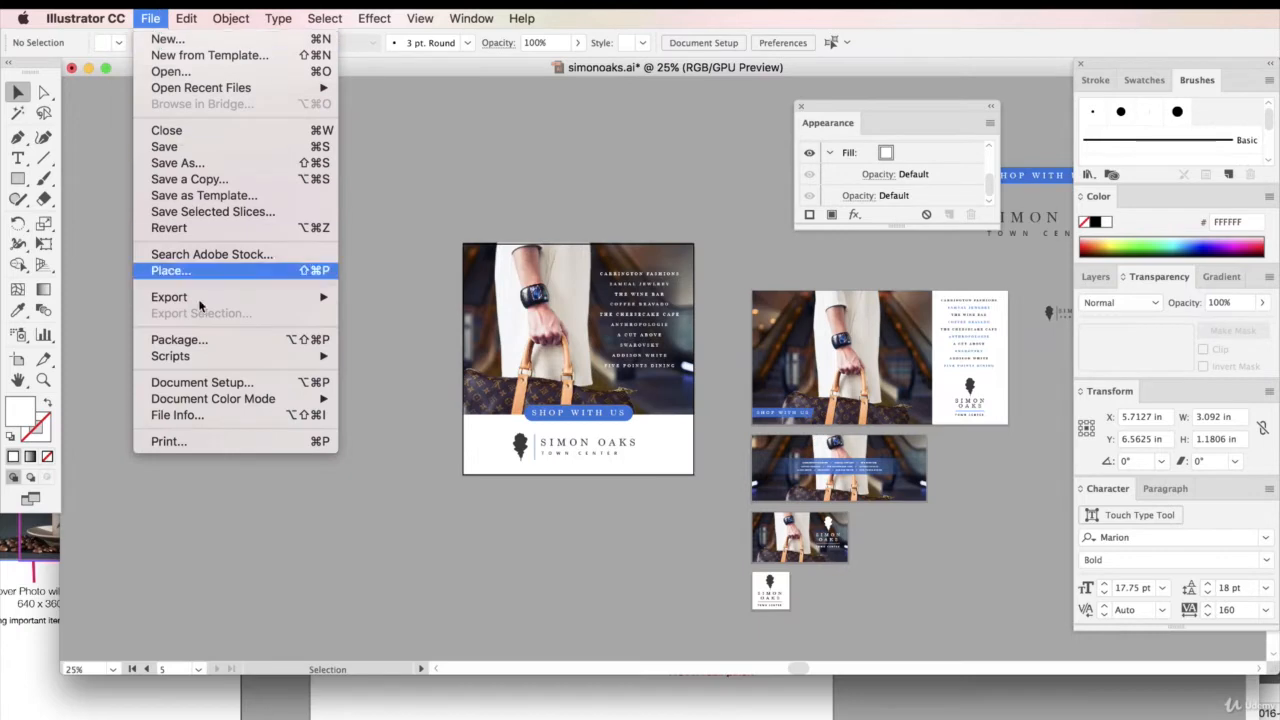
click(194, 386)
click(410, 309)
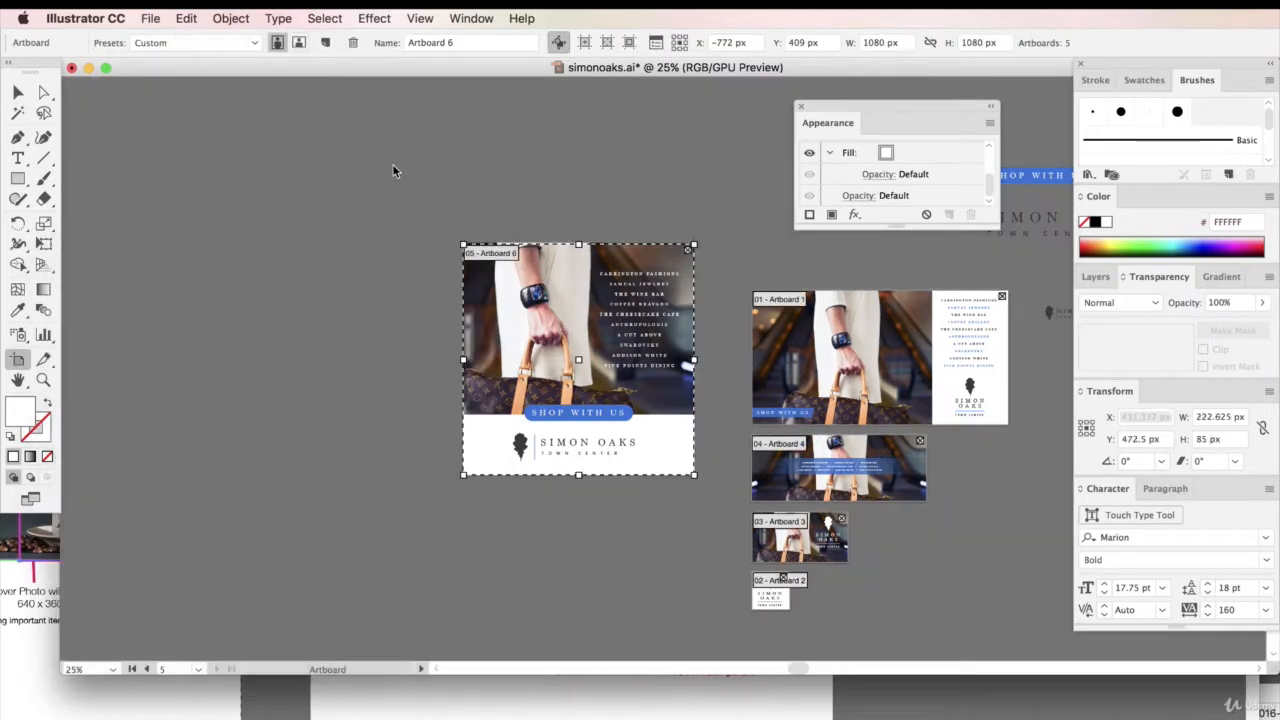
click(325, 42)
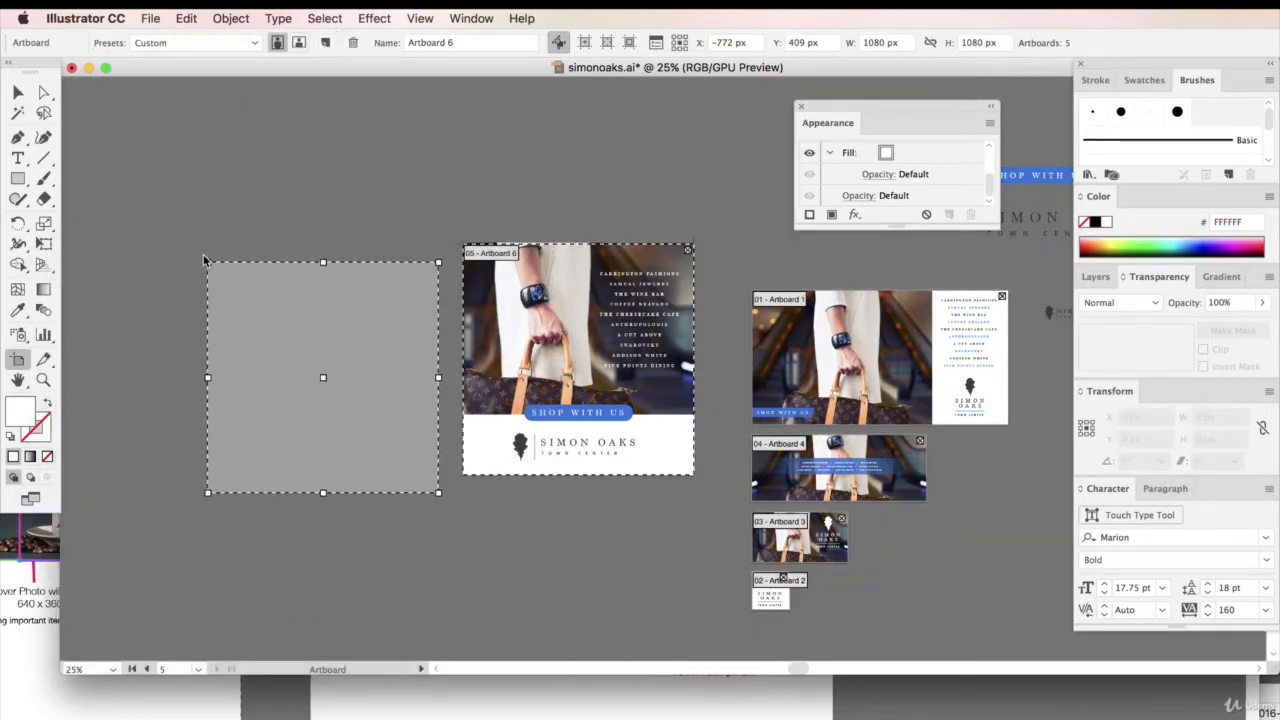
click(199, 243)
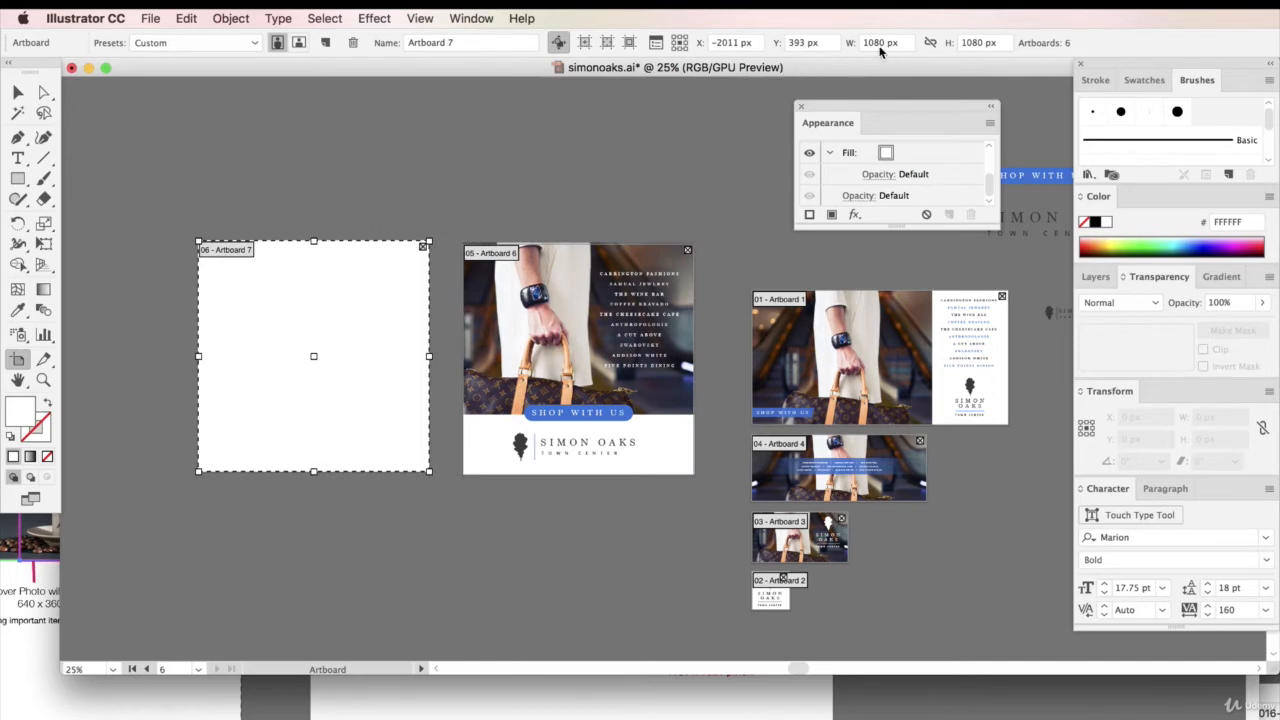
Step: Set the new artboard's height to 607 px for the landscape post and leave artboard editing
click(980, 44)
text(607)
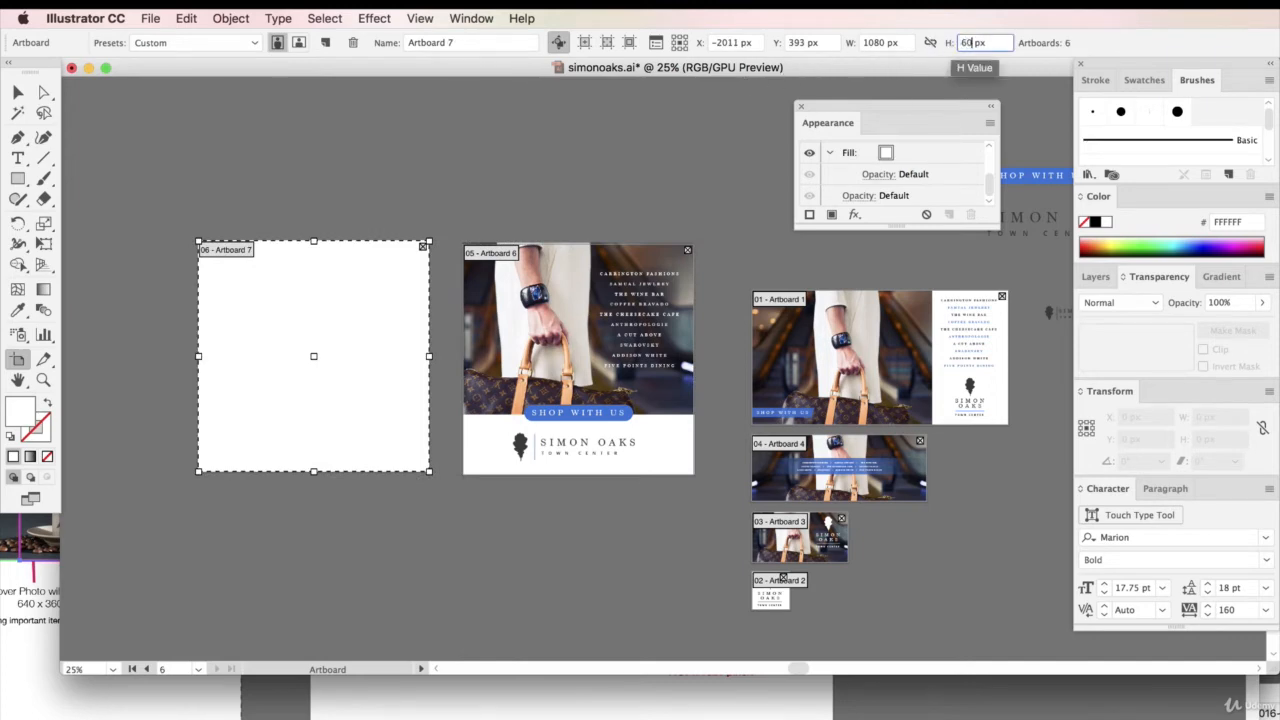
key(Return)
click(18, 93)
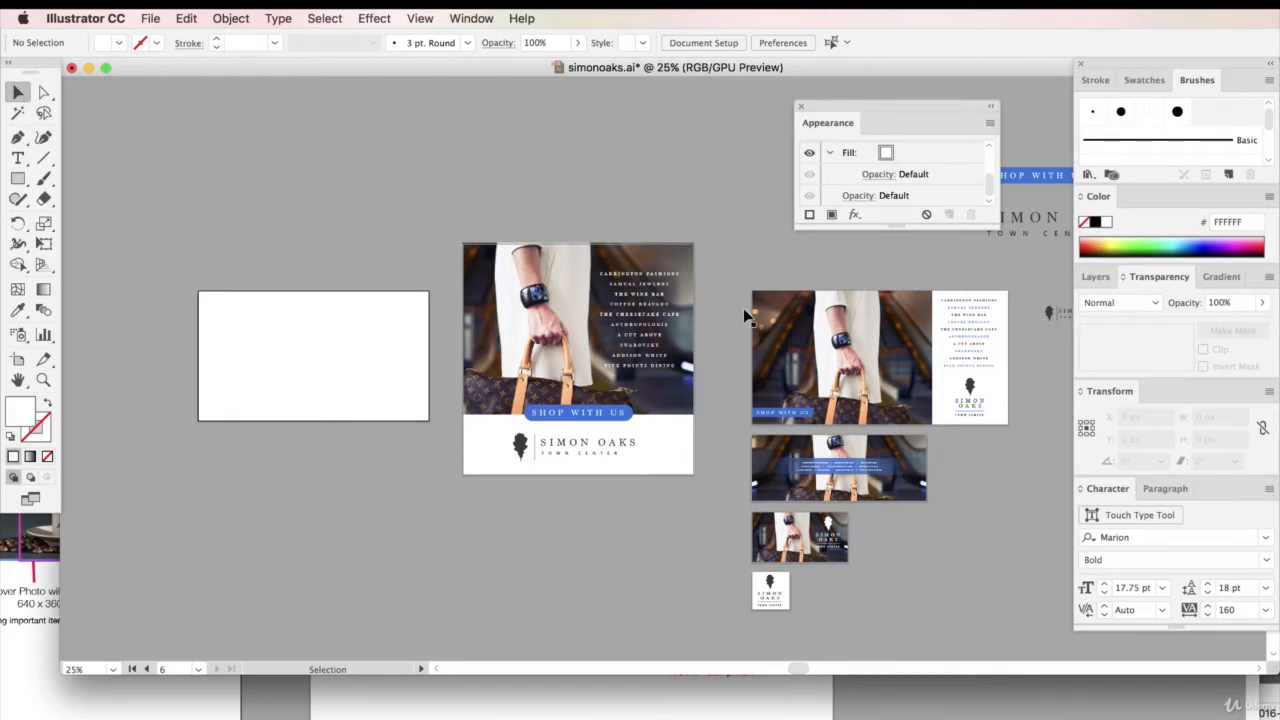
Step: Copy the Artboard 1 design, paste it onto the new landscape artboard and scale it down to roughly fit
drag(732, 292, 971, 414)
click(700, 300)
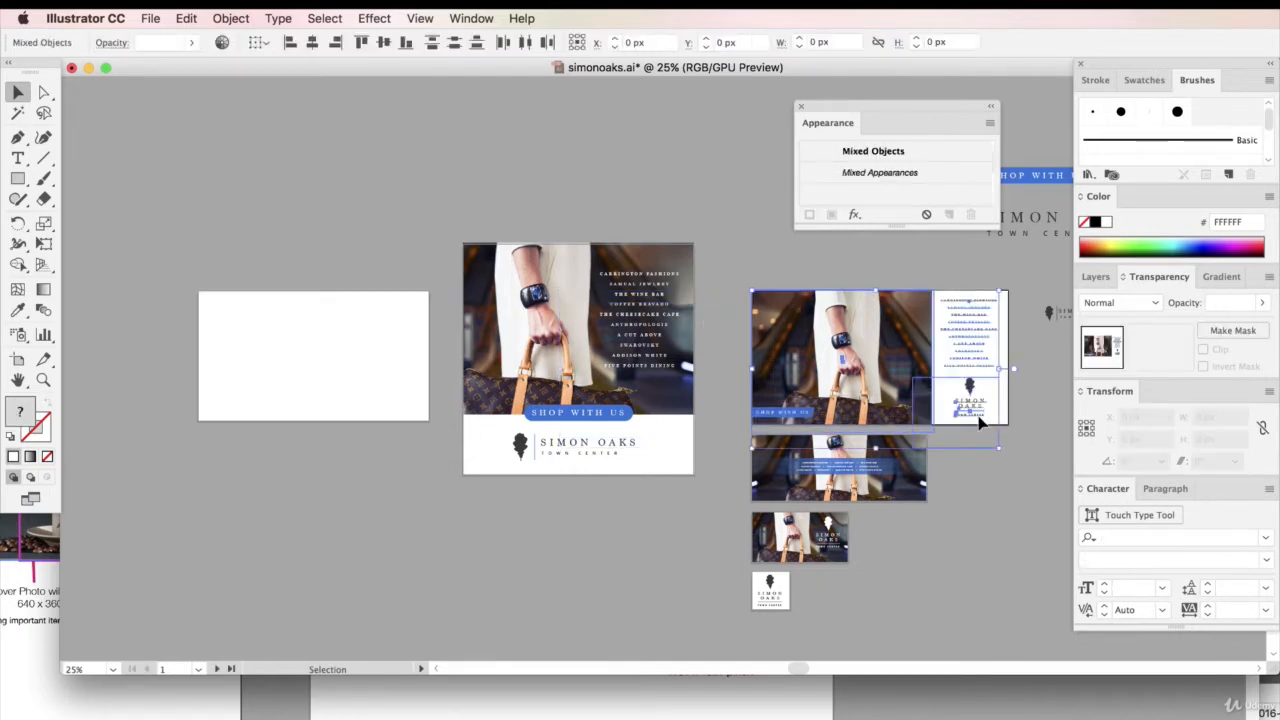
key(super+c)
key(super+v)
drag(672, 373, 315, 355)
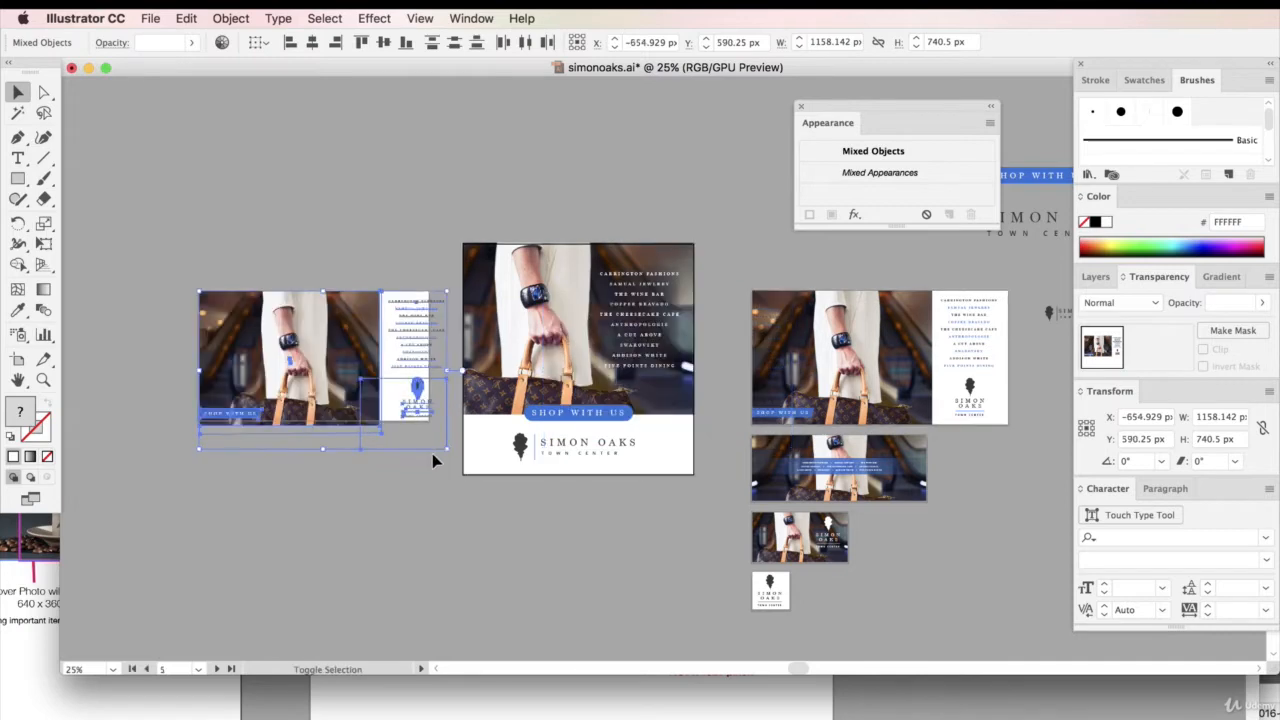
drag(444, 447, 428, 436)
Step: Close the Appearance panel, then reposition and scale the pasted artwork to span the landscape artboard's full width
key(a)
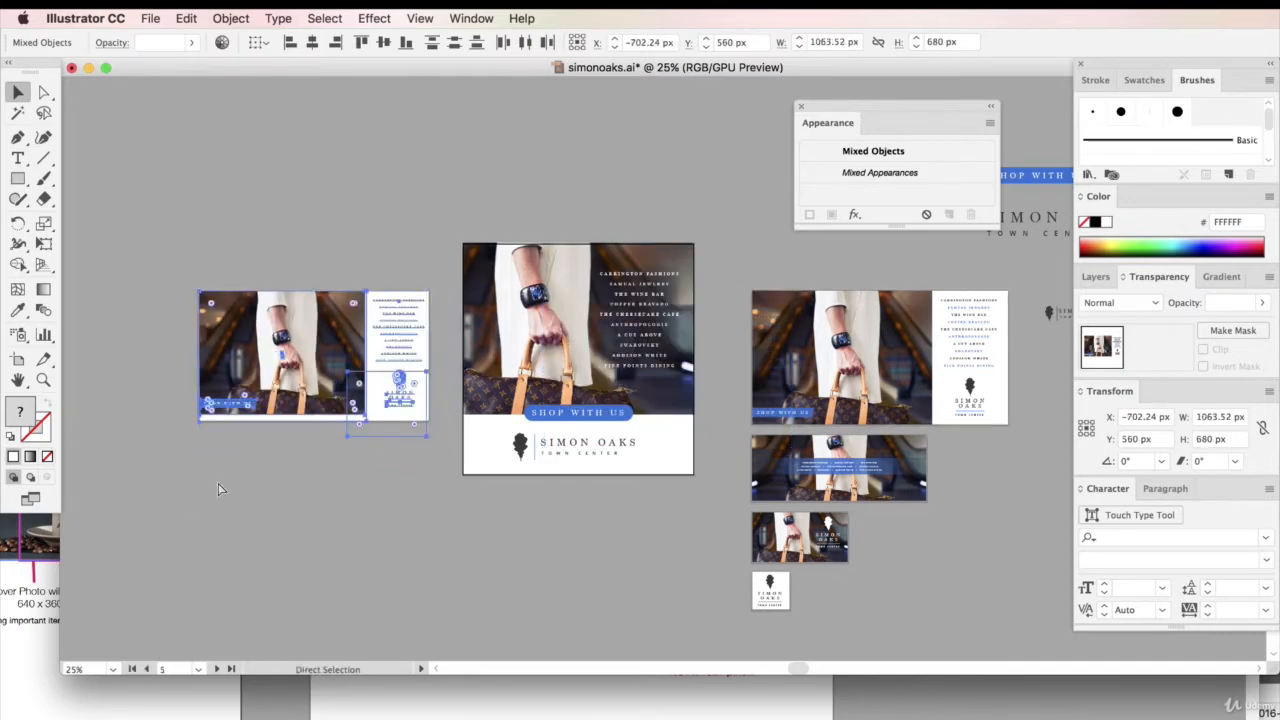
key(super+equal)
key(super+equal)
key(super+equal)
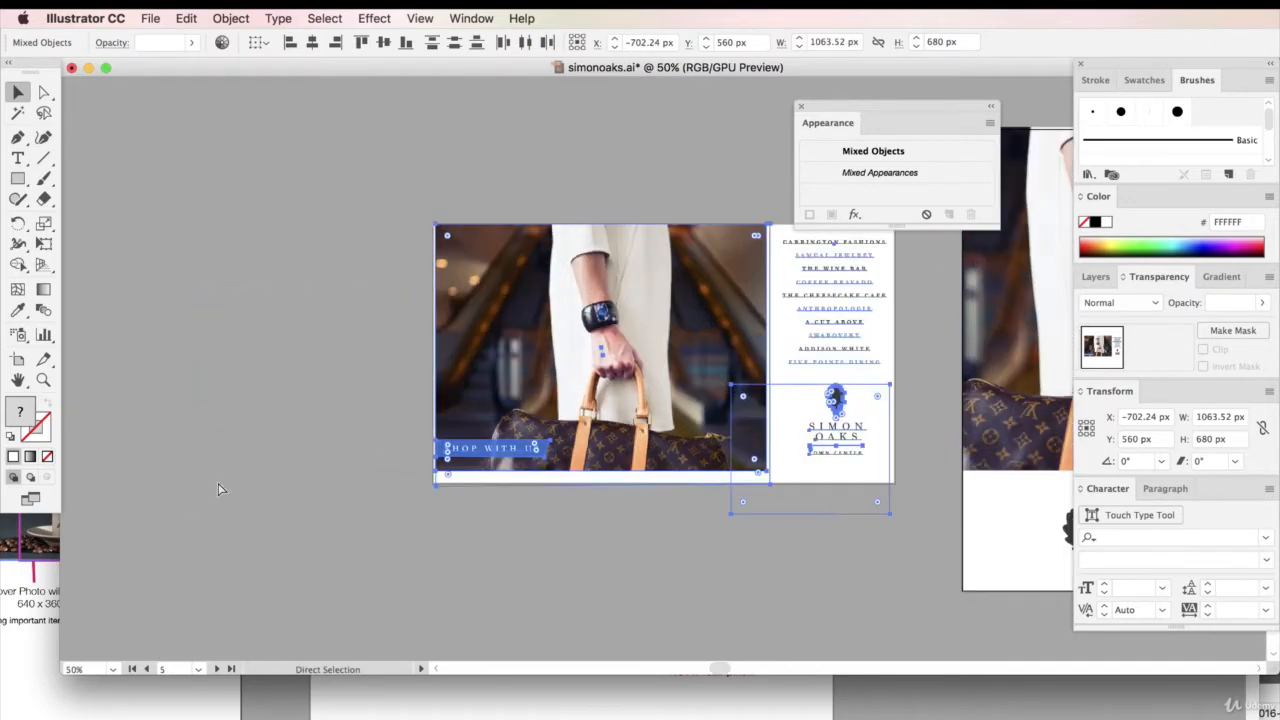
drag(720, 671, 733, 671)
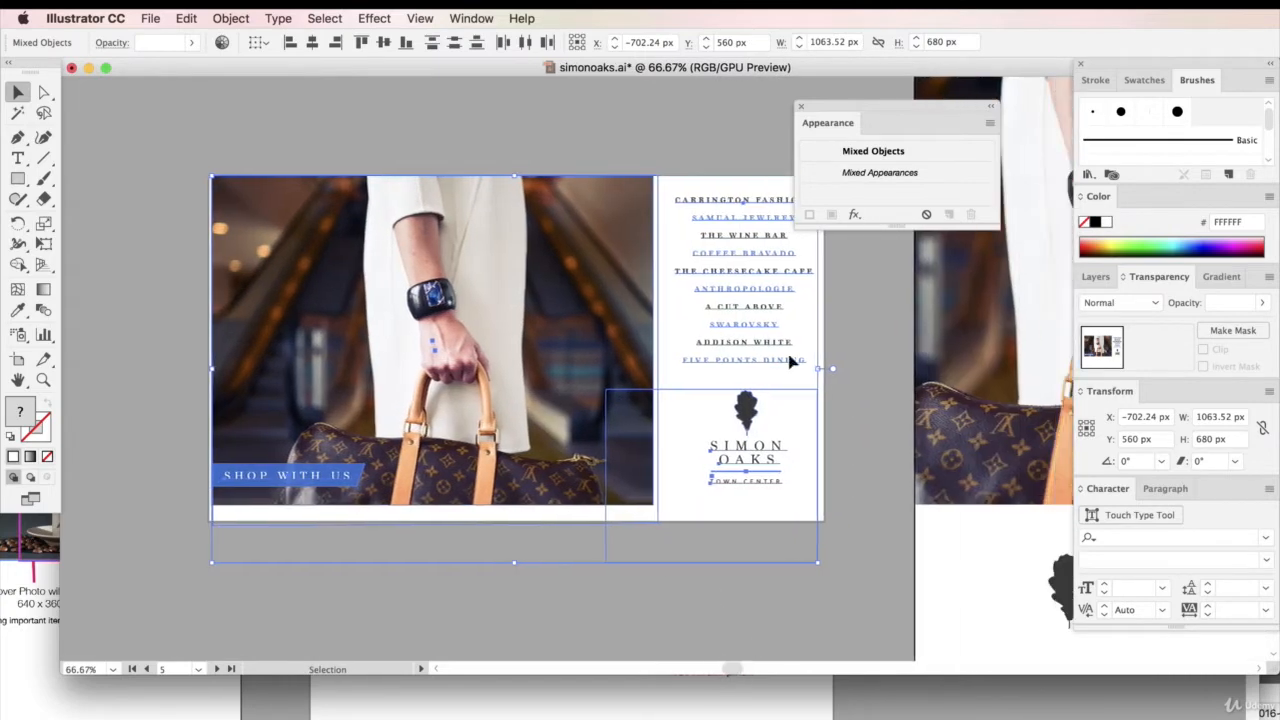
click(801, 107)
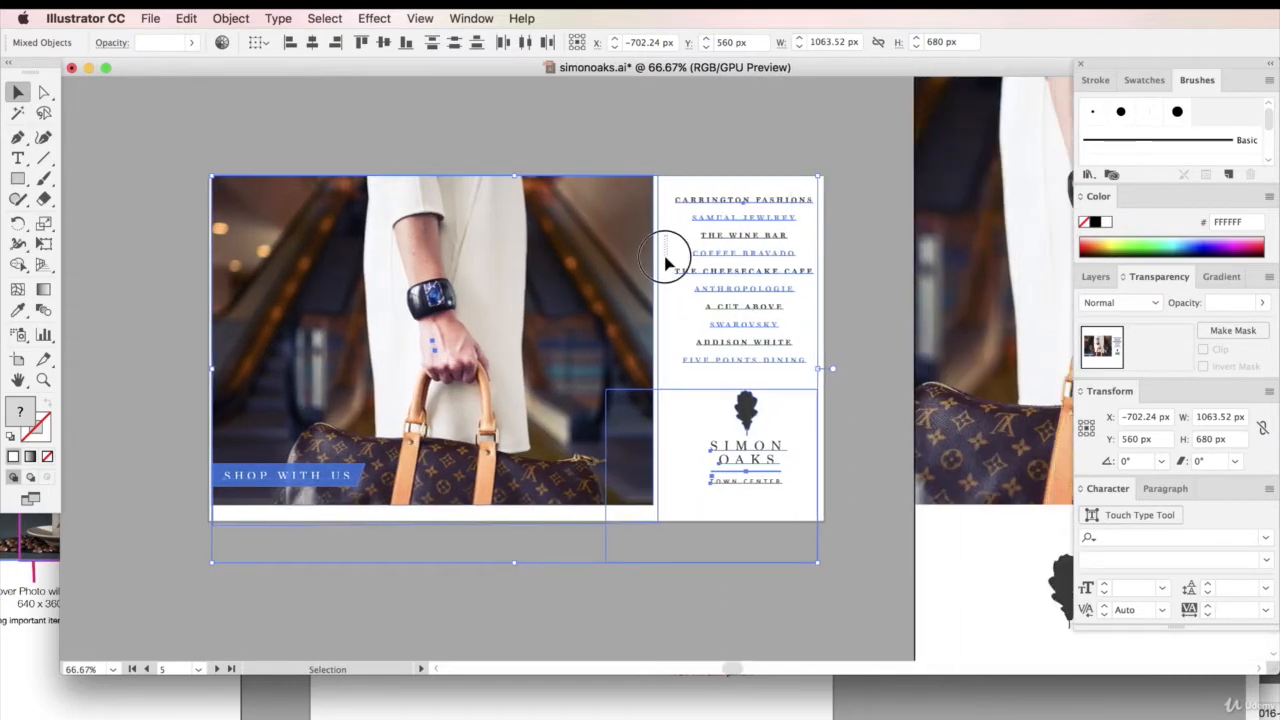
click(228, 163)
drag(228, 163, 767, 552)
drag(372, 343, 369, 357)
drag(819, 190, 825, 181)
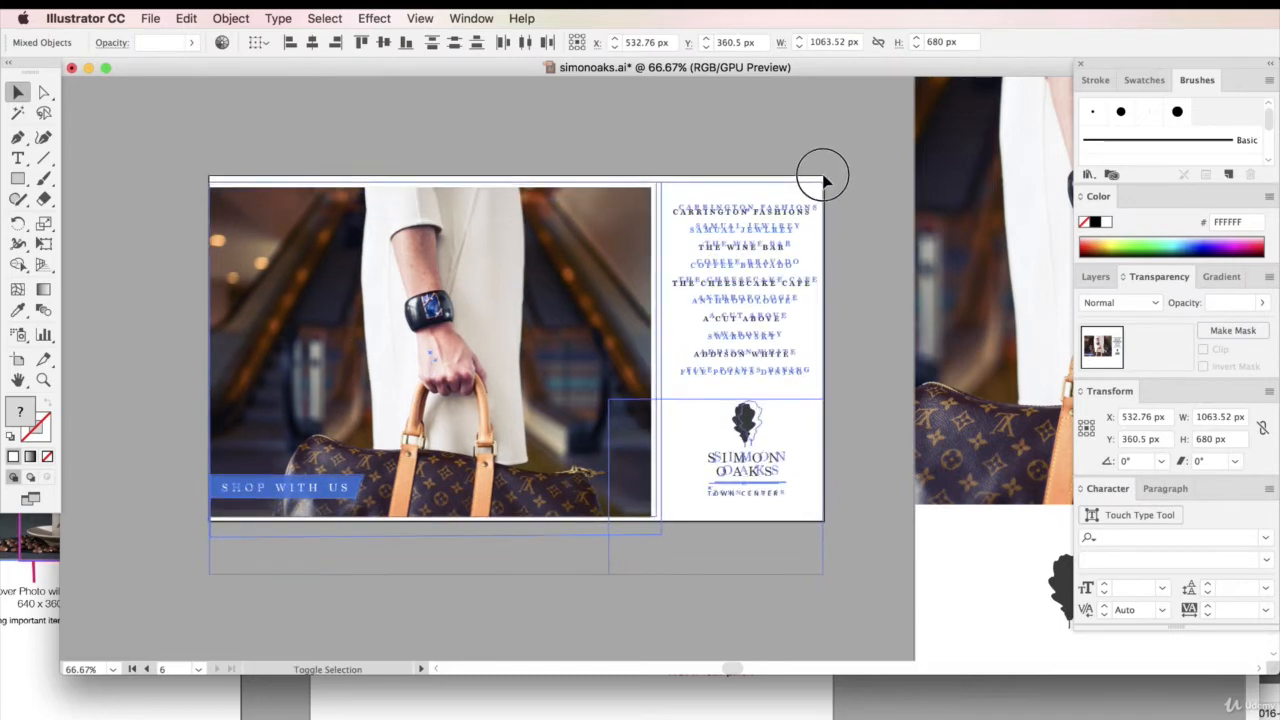
click(764, 150)
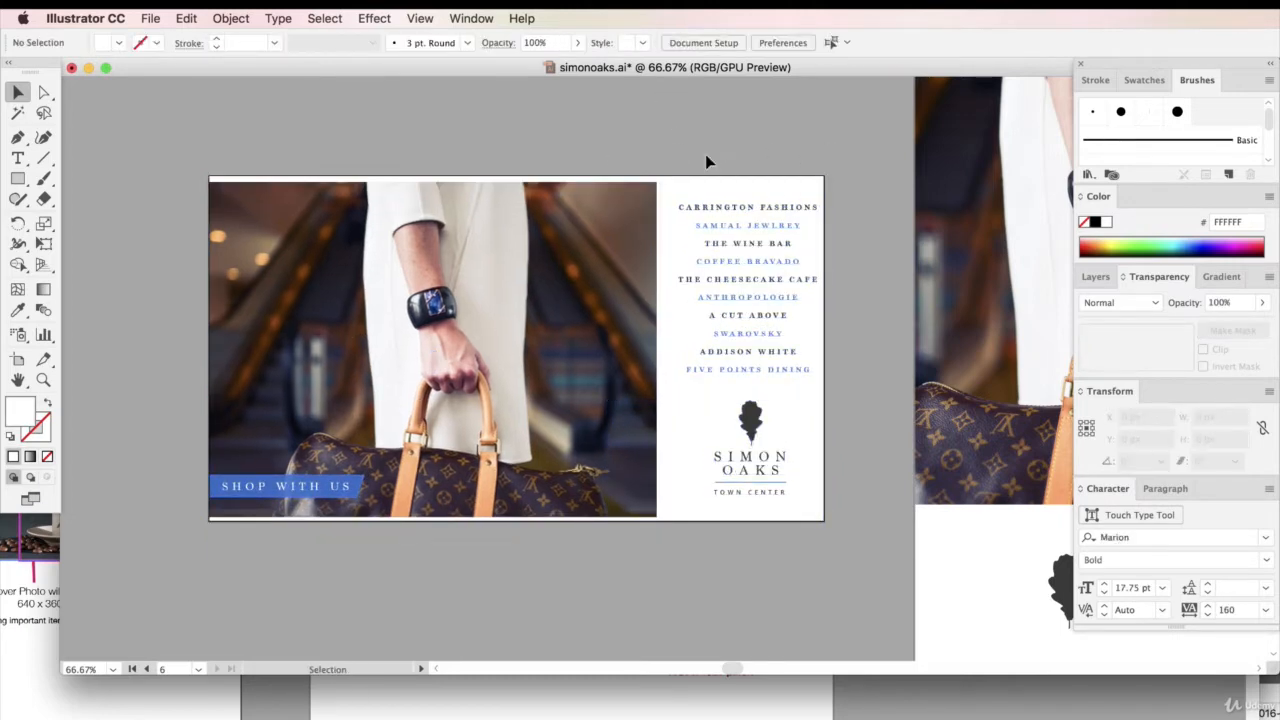
Step: Extend the corners of the photo's clipping mask to the landscape artboard's top and bottom edges
click(591, 263)
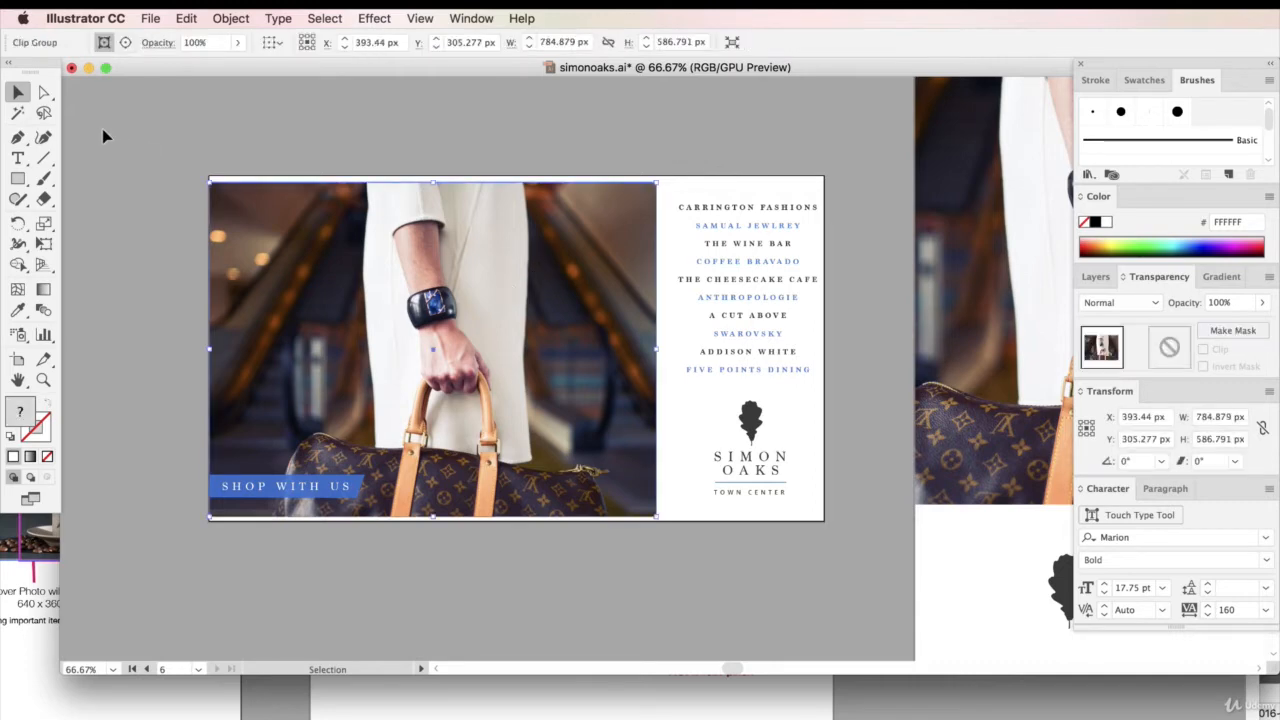
click(43, 91)
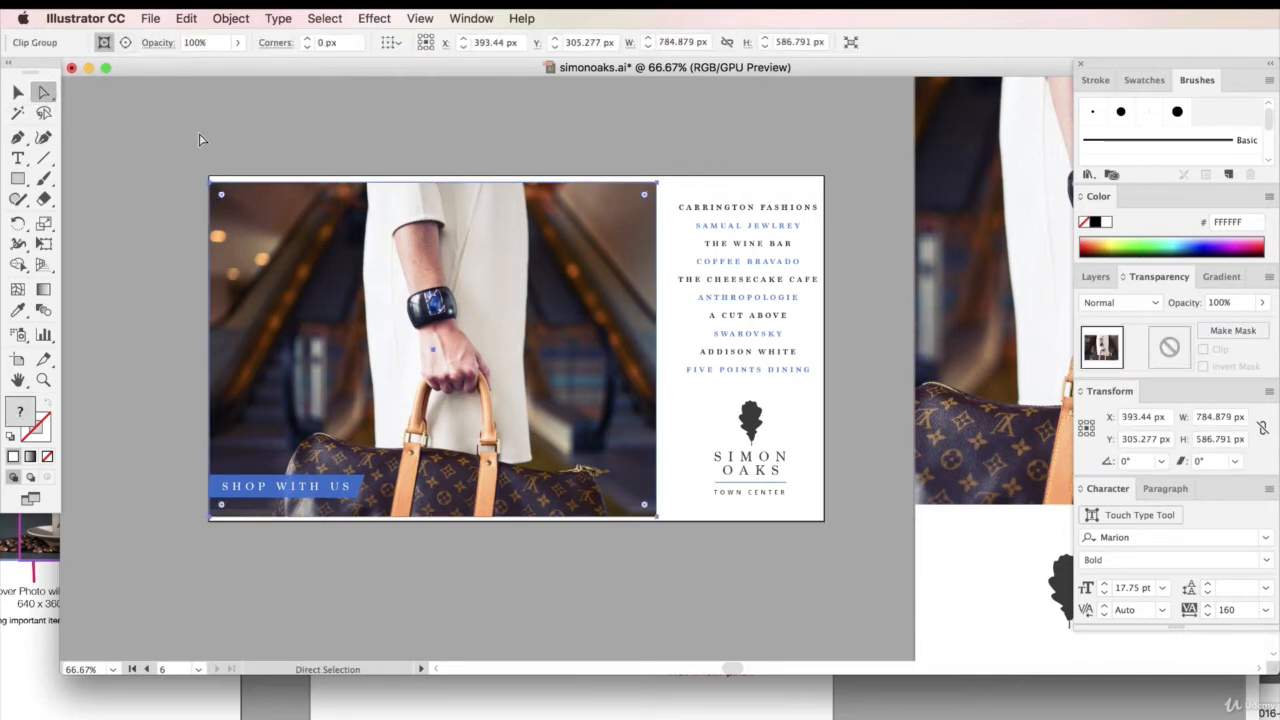
click(656, 181)
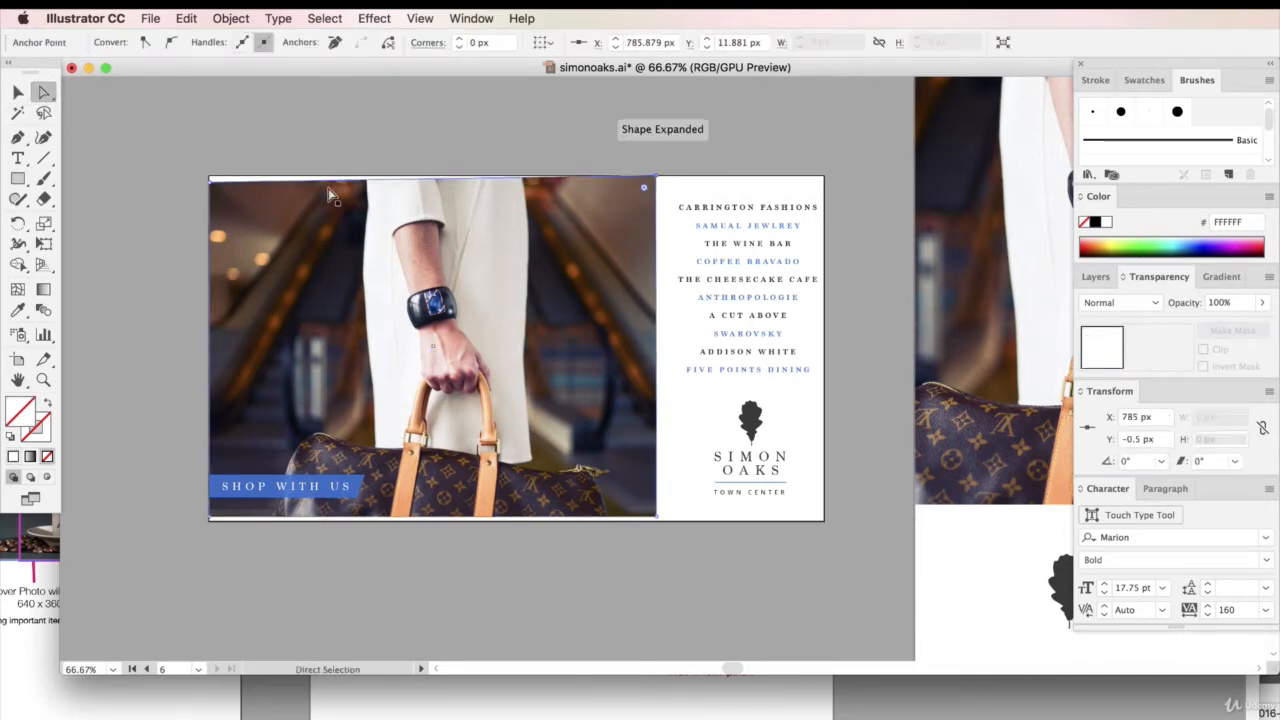
drag(209, 181, 209, 176)
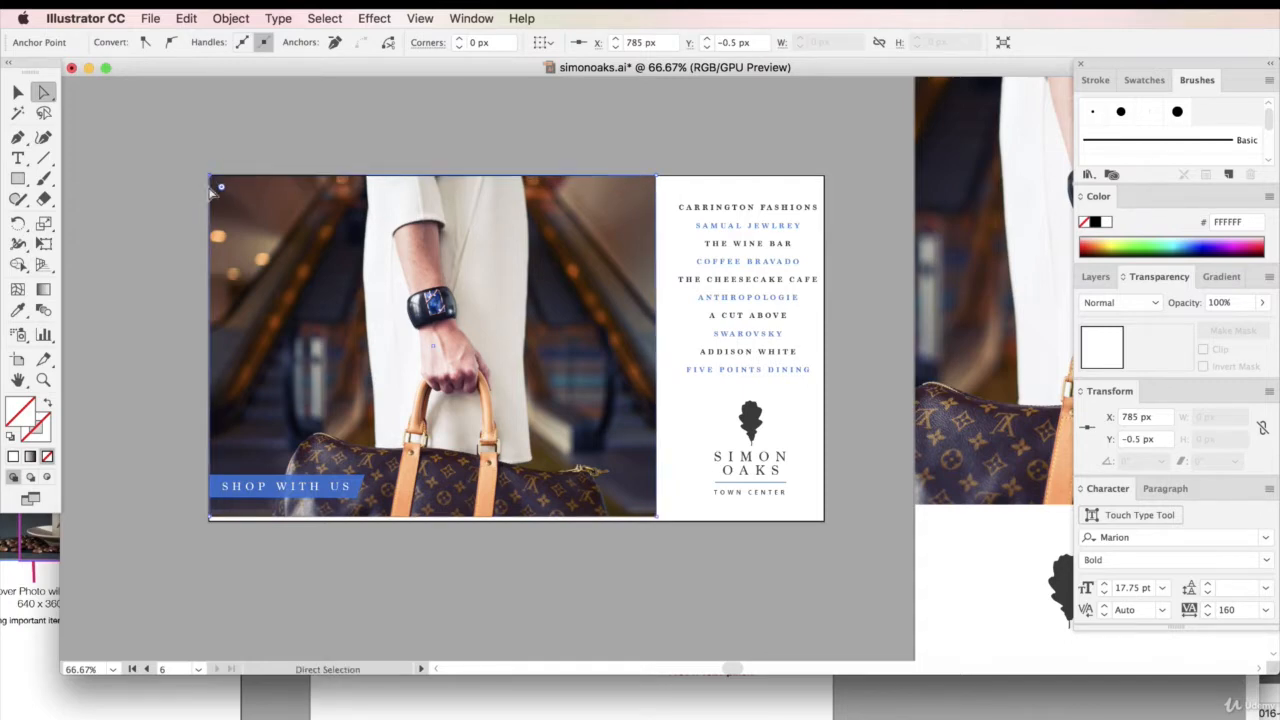
drag(211, 518, 210, 521)
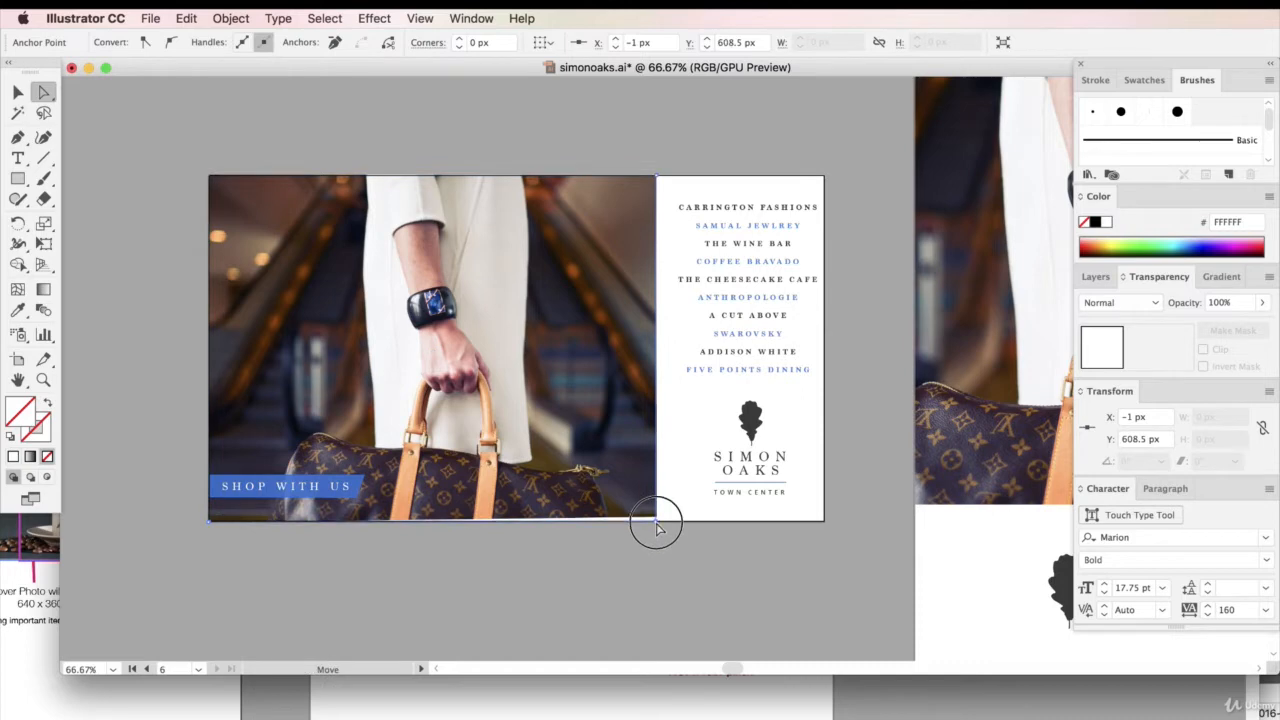
drag(658, 520, 656, 522)
click(19, 93)
click(157, 113)
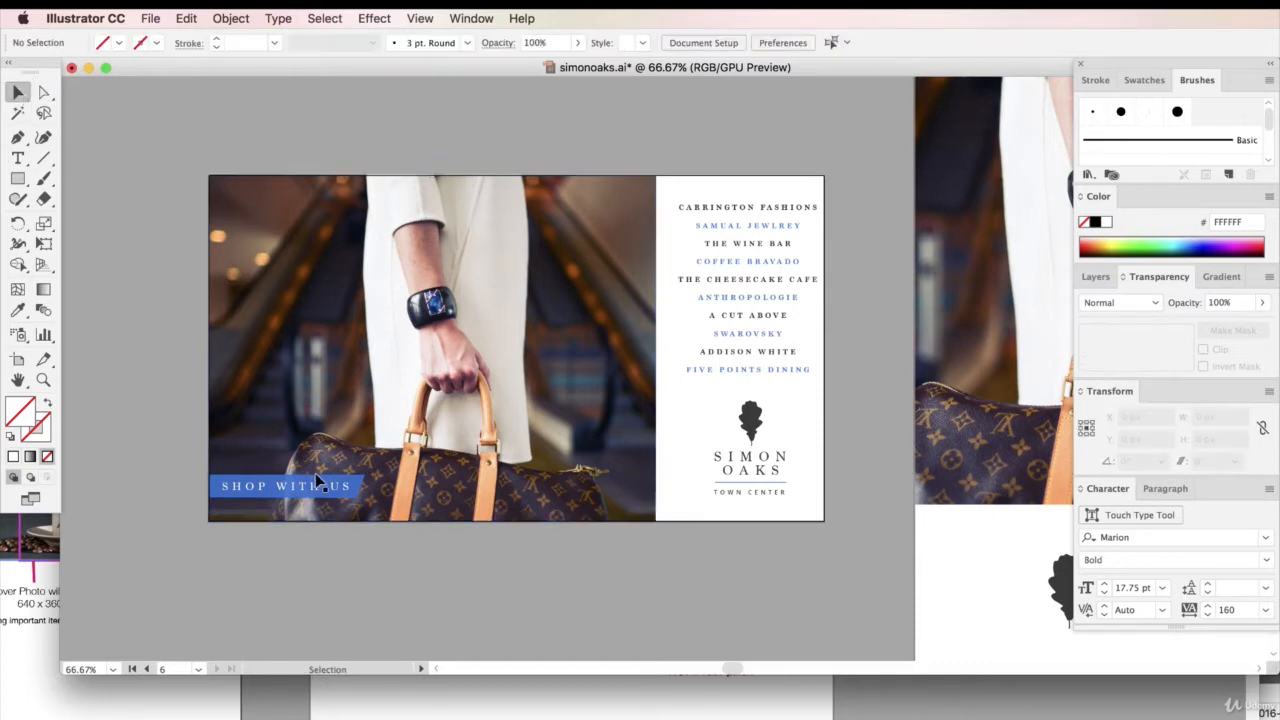
Step: Enlarge the SHOP WITH US banner and its text slightly on the landscape post
click(362, 490)
shift+click(370, 486)
drag(376, 478, 397, 472)
click(152, 398)
Step: Delete the SHOP WITH US banner and its text from the landscape post
click(372, 490)
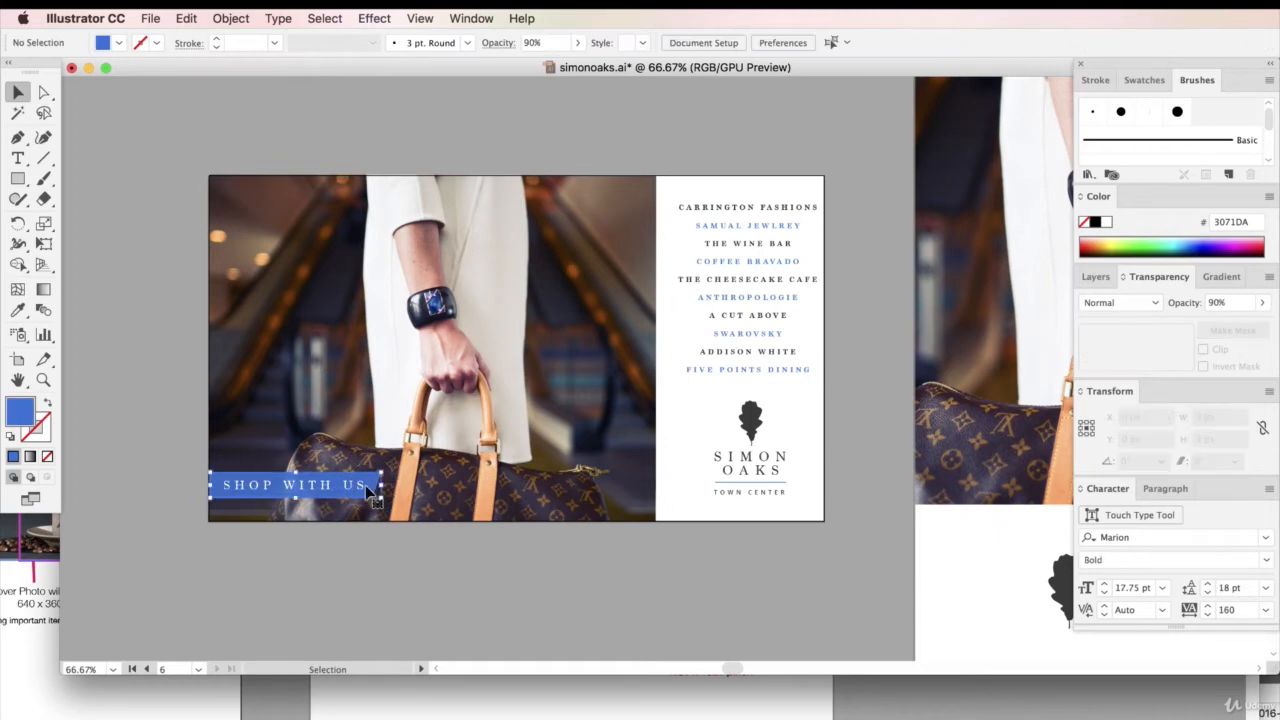
shift+click(360, 487)
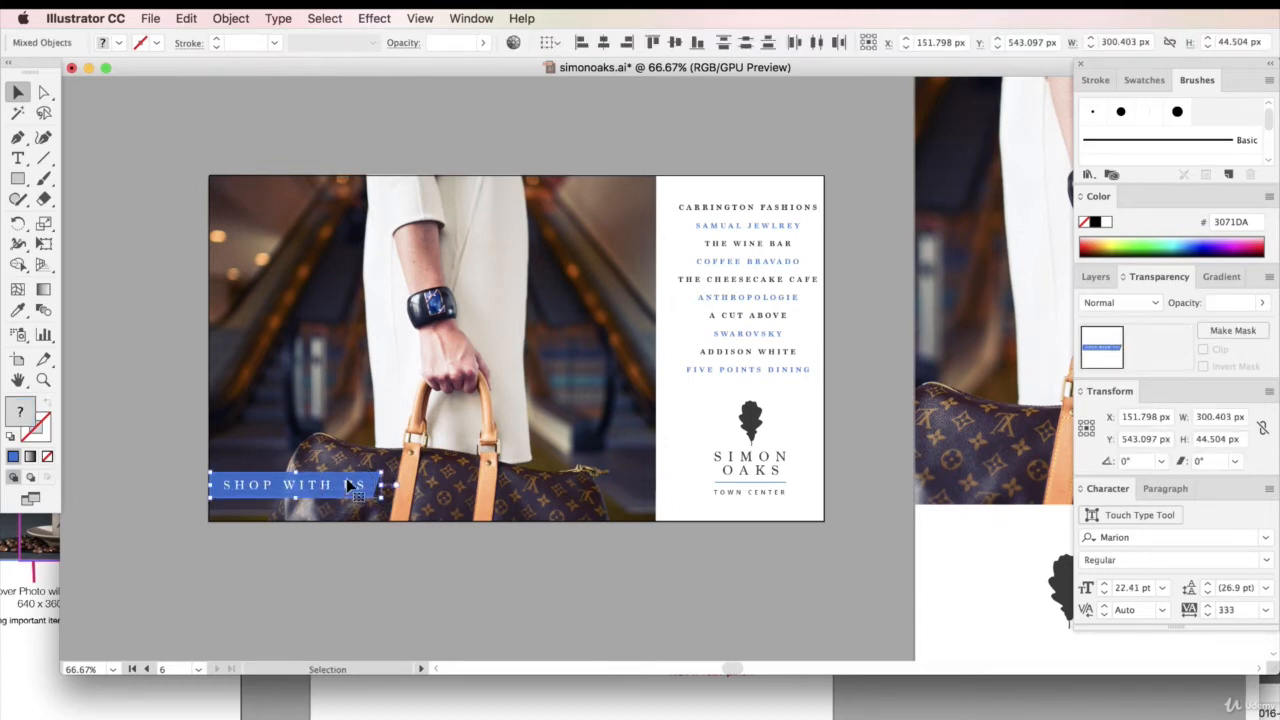
key(Delete)
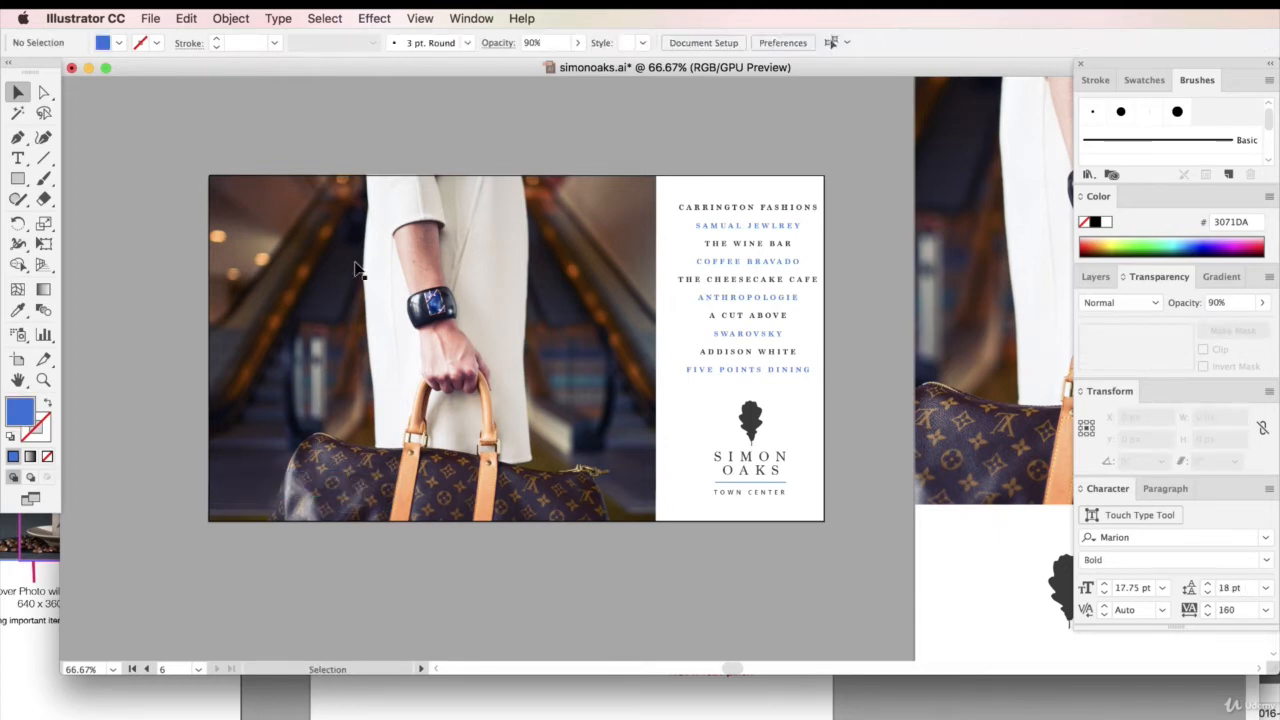
Step: Shift the clipped handbag photo 20 px to the left to widen the white text area
click(643, 263)
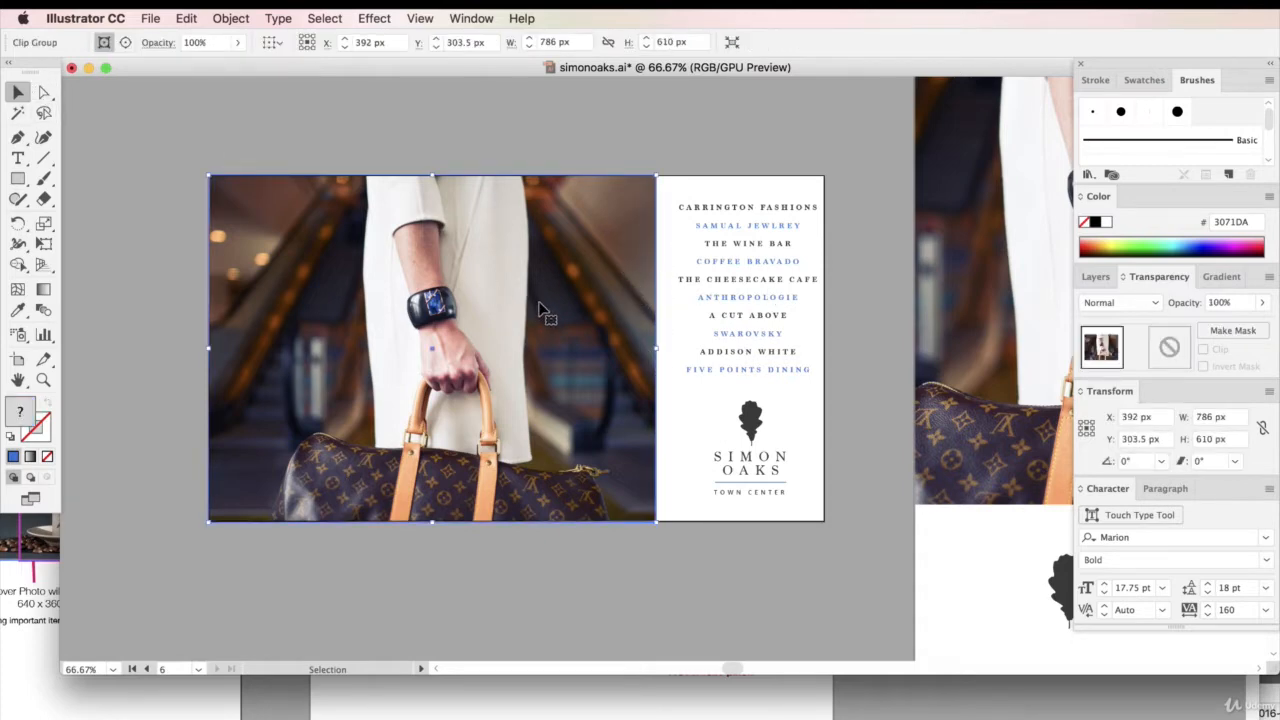
key(Left)
key(Left)
key(Left)
key(Left)
key(Left)
key(Left)
key(Left)
key(Left)
key(Left)
key(Left)
key(Left)
key(Left)
key(Left)
key(Left)
key(Left)
key(Left)
key(Left)
key(Left)
key(Left)
key(Left)
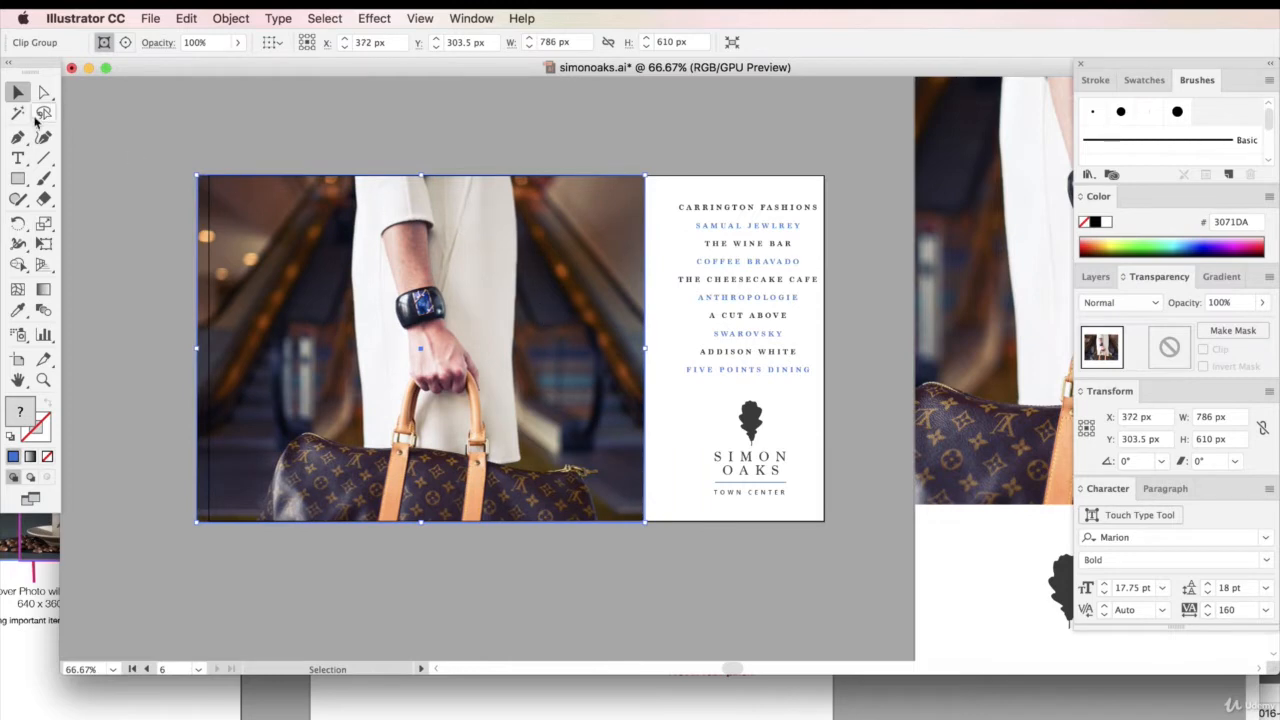
Step: Pull the clipping mask's left corners back in line with the artboard's left edge
click(44, 92)
click(198, 177)
drag(198, 177, 209, 176)
drag(200, 527, 209, 521)
click(17, 92)
click(555, 96)
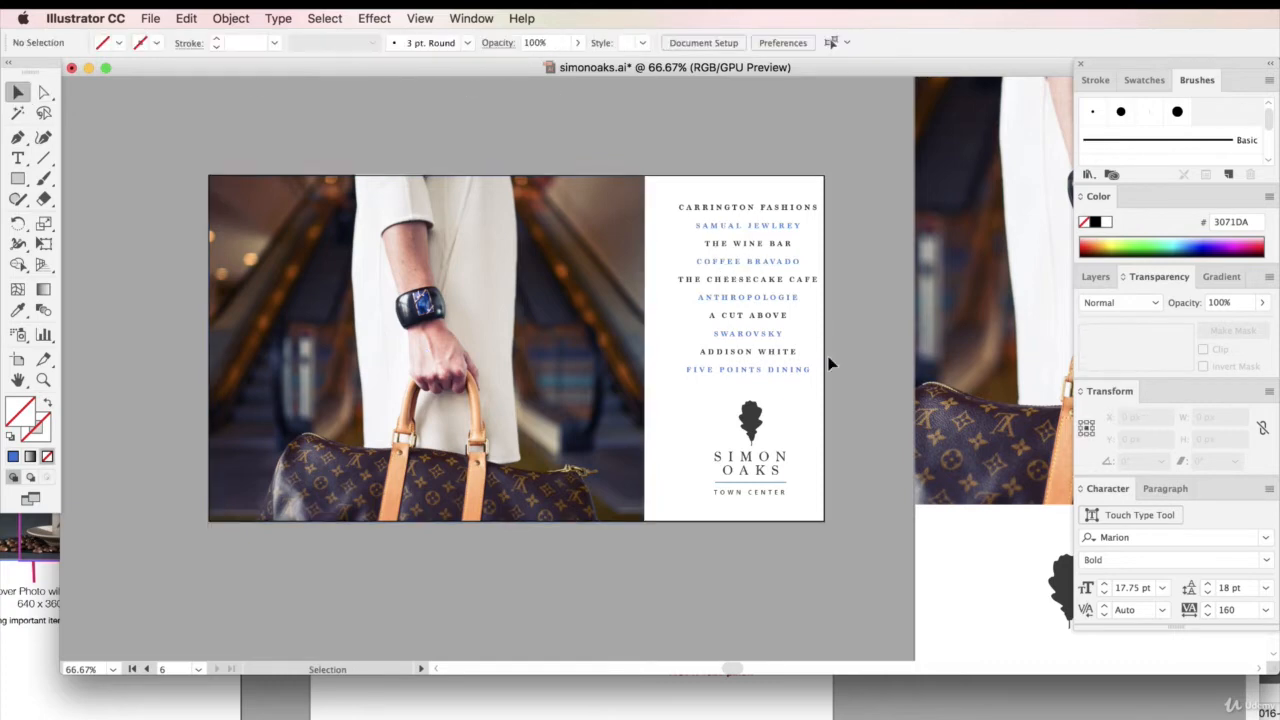
Step: Enlarge the store list and logo slightly and centre them together in the white area
click(760, 495)
shift+click(766, 312)
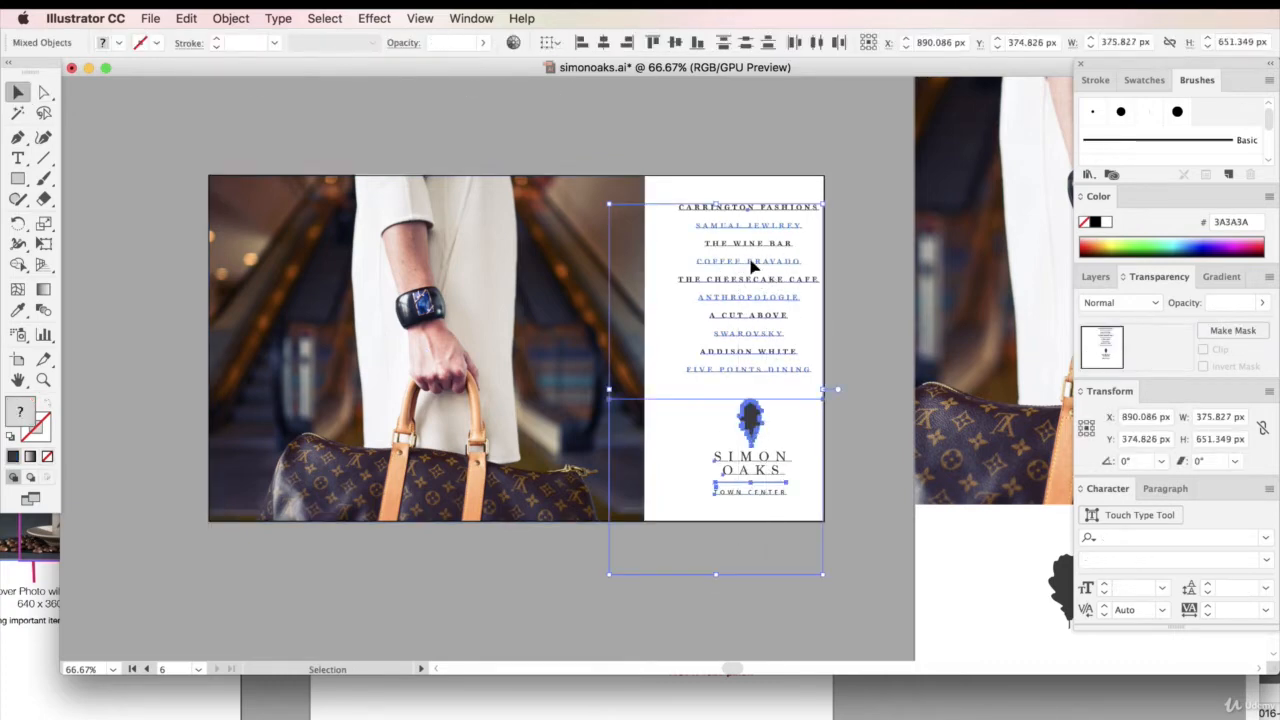
mouse_move(753, 213)
mouse_down()
mouse_move(736, 214)
mouse_move(808, 200)
mouse_move(778, 210)
mouse_up()
click(551, 177)
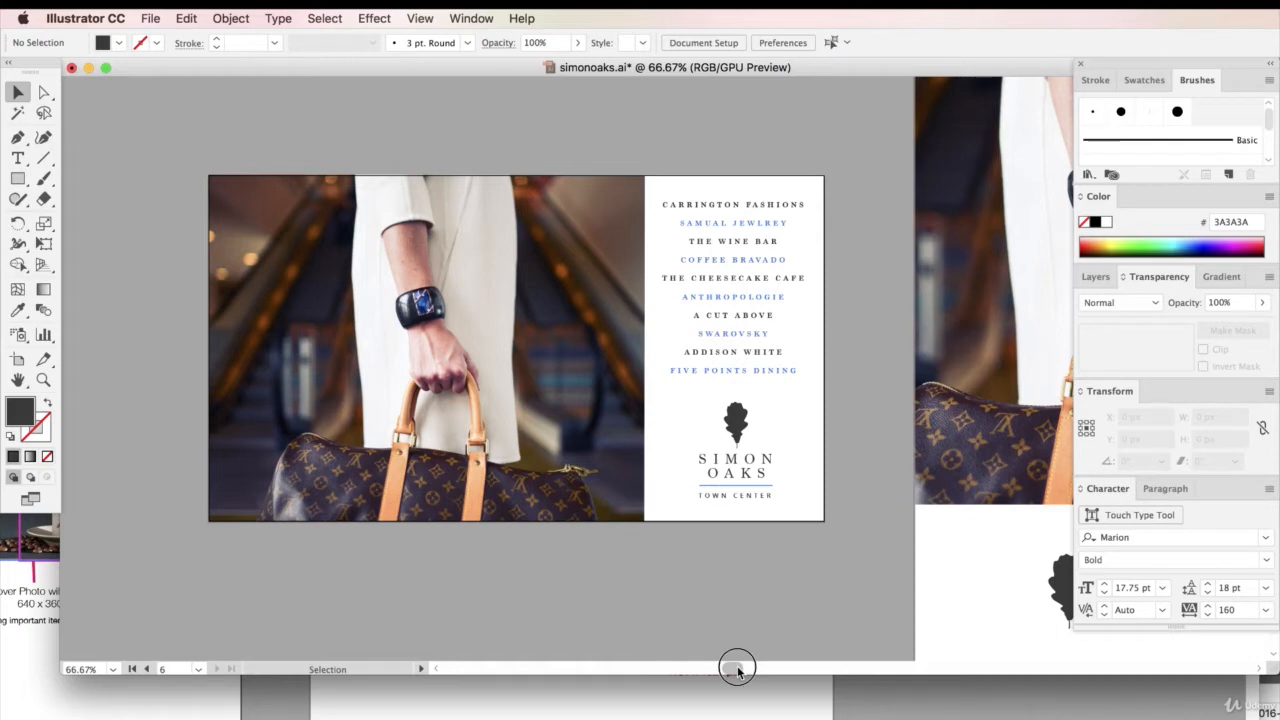
Step: Check the portrait post dimensions in the SocialMedia-SizingGuide.ai document, then return to simonoaks.ai
drag(737, 669, 738, 669)
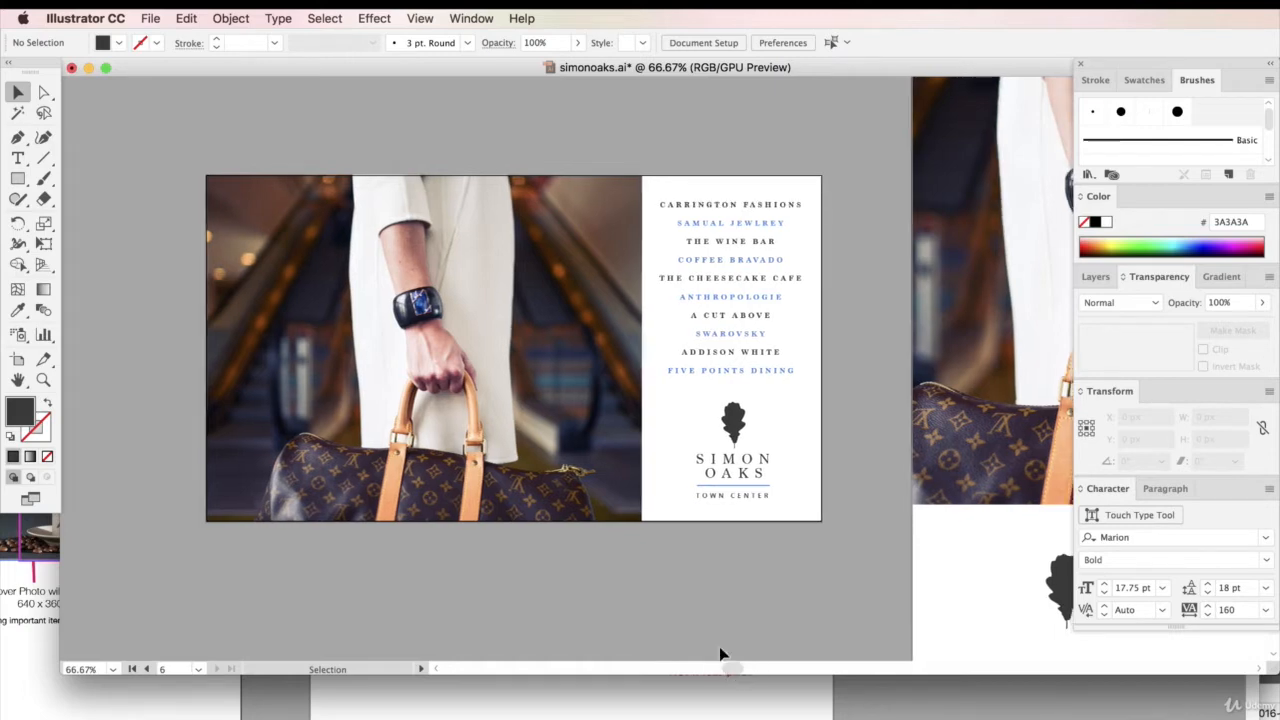
key(super+minus)
key(super+minus)
click(697, 714)
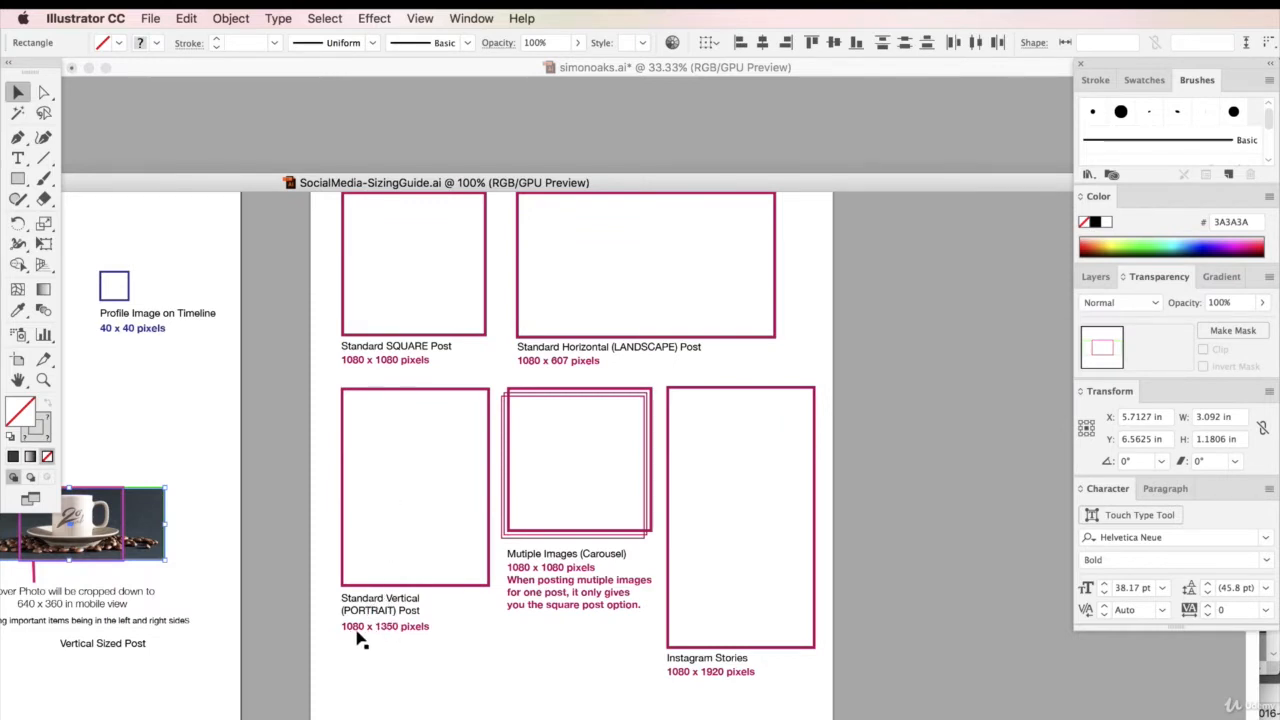
click(490, 100)
click(85, 18)
mouse_move(150, 18)
click(160, 39)
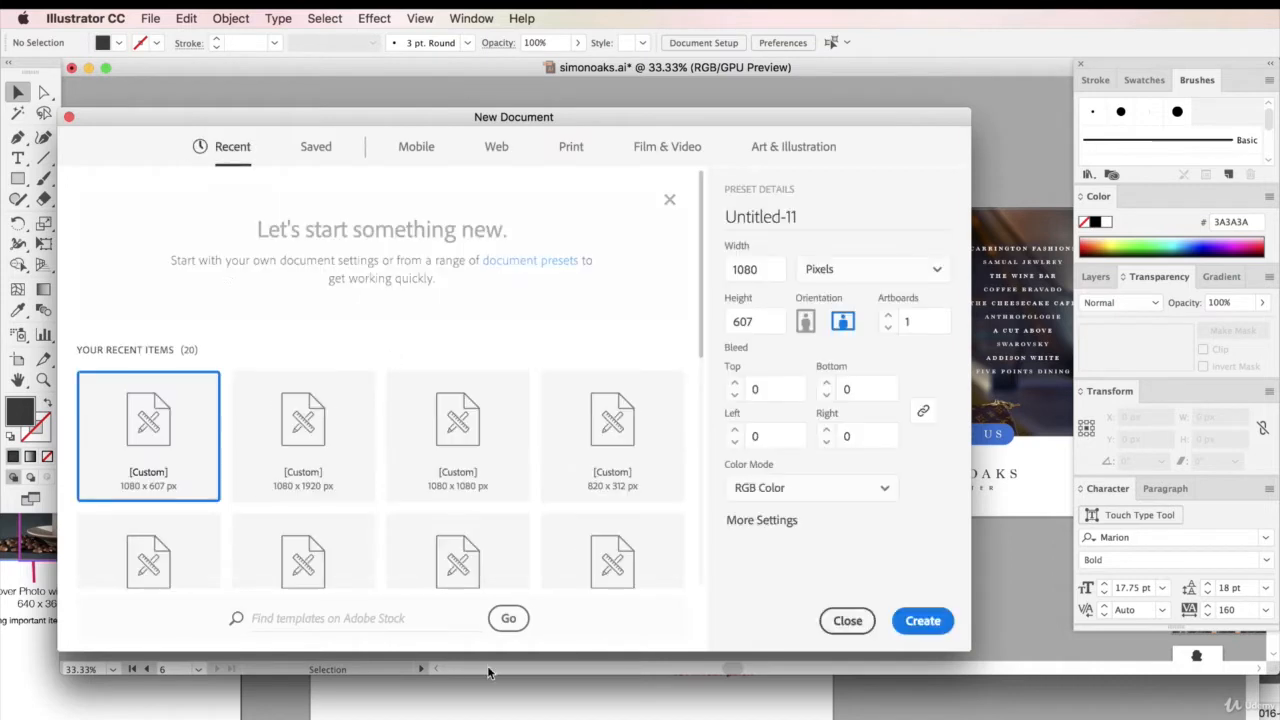
click(68, 115)
click(152, 18)
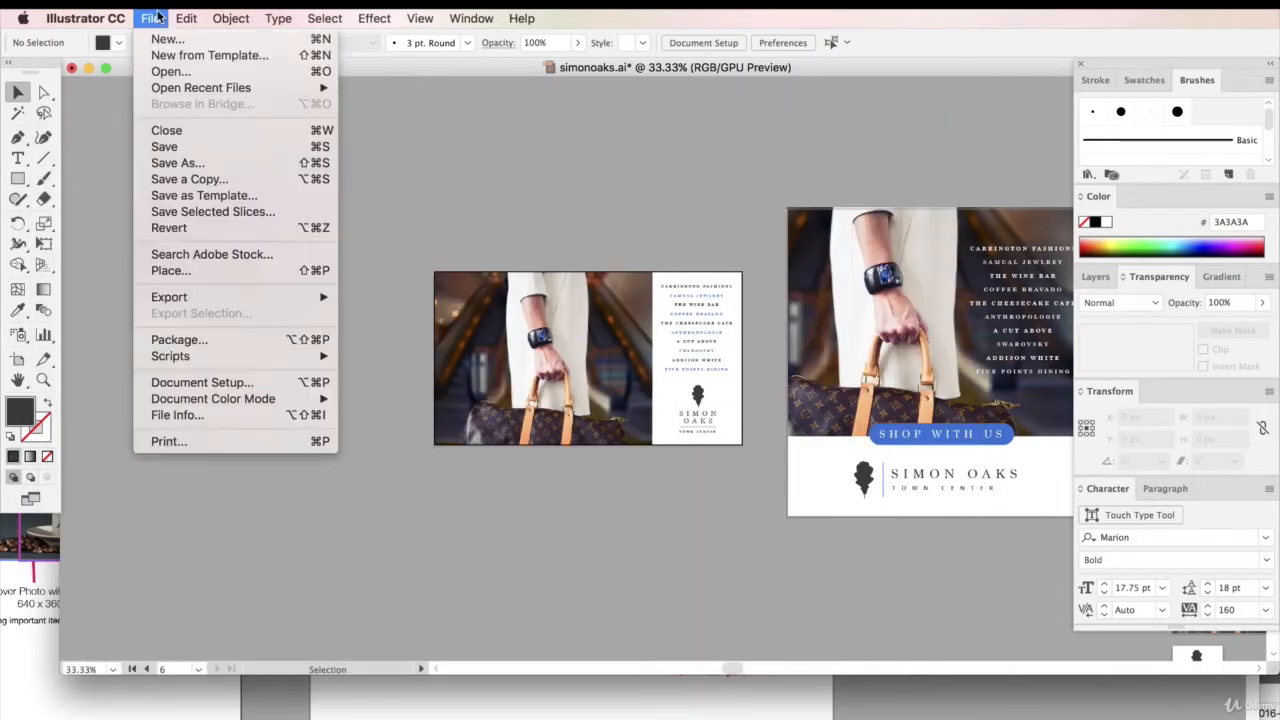
click(185, 382)
click(424, 312)
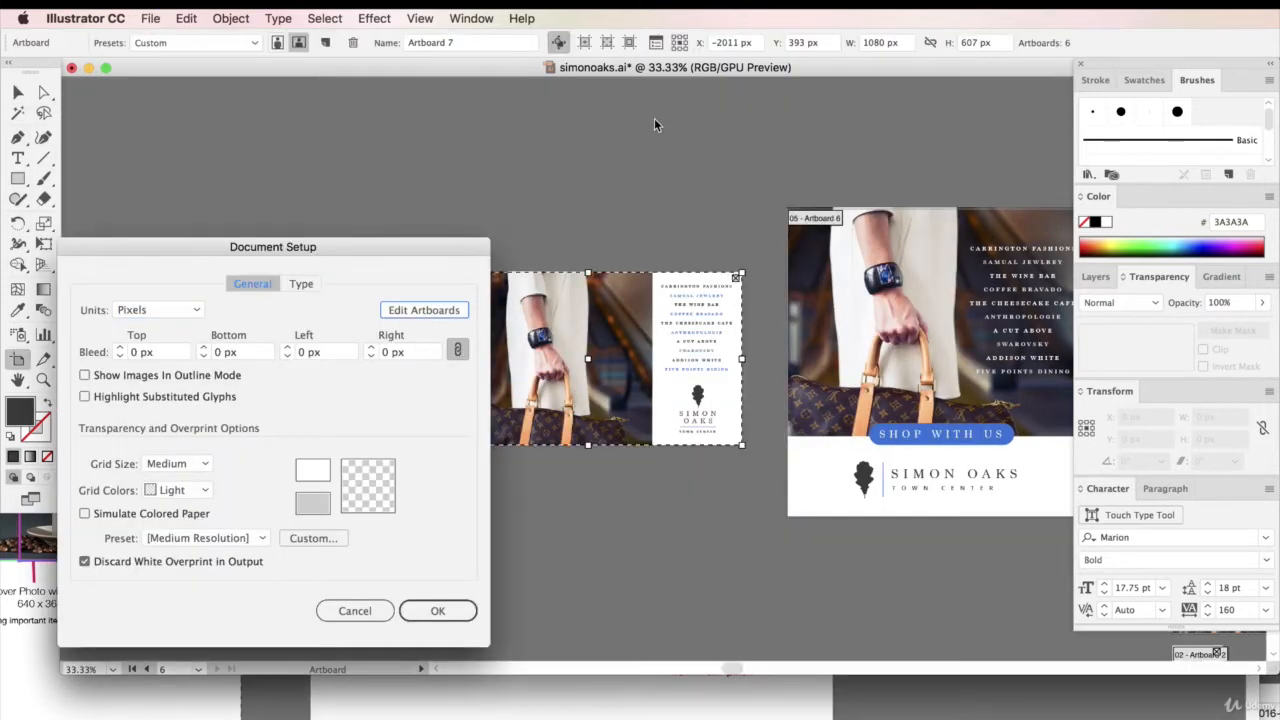
Step: Try setting the landscape artboard's height to 1350 px and undo the change
double_click(973, 43)
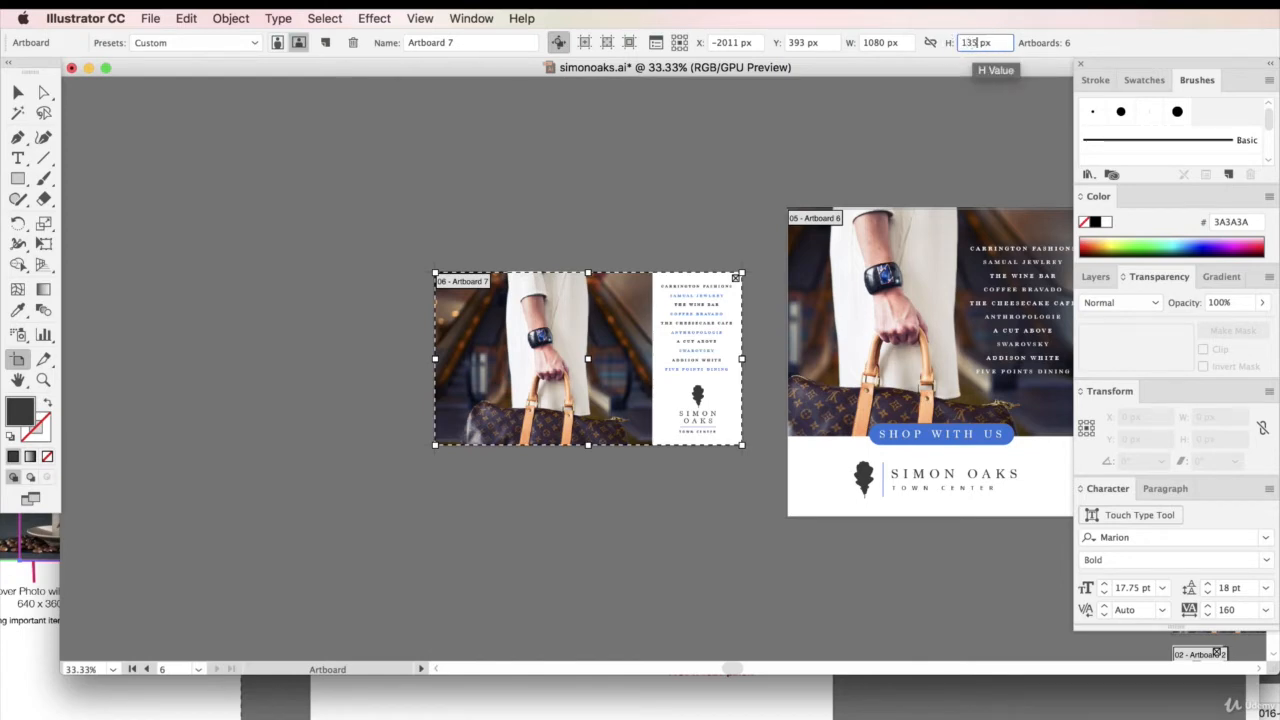
text(1350)
key(Return)
key(super+z)
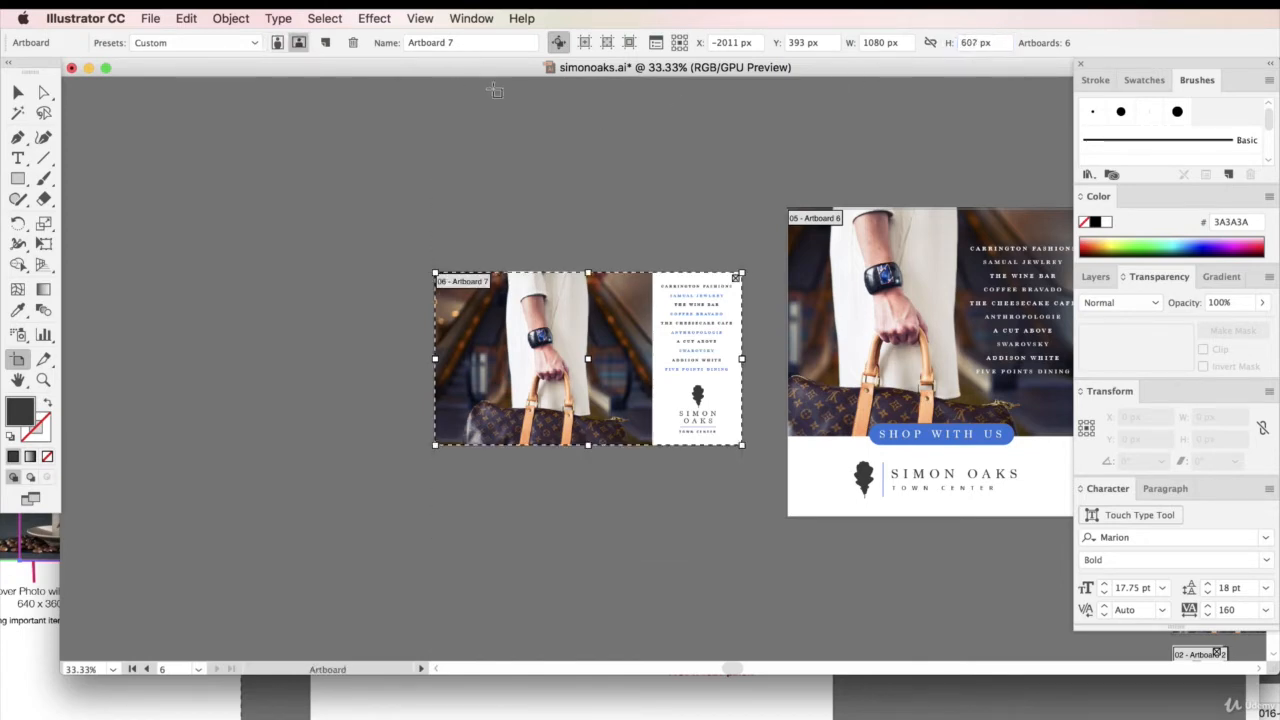
click(325, 45)
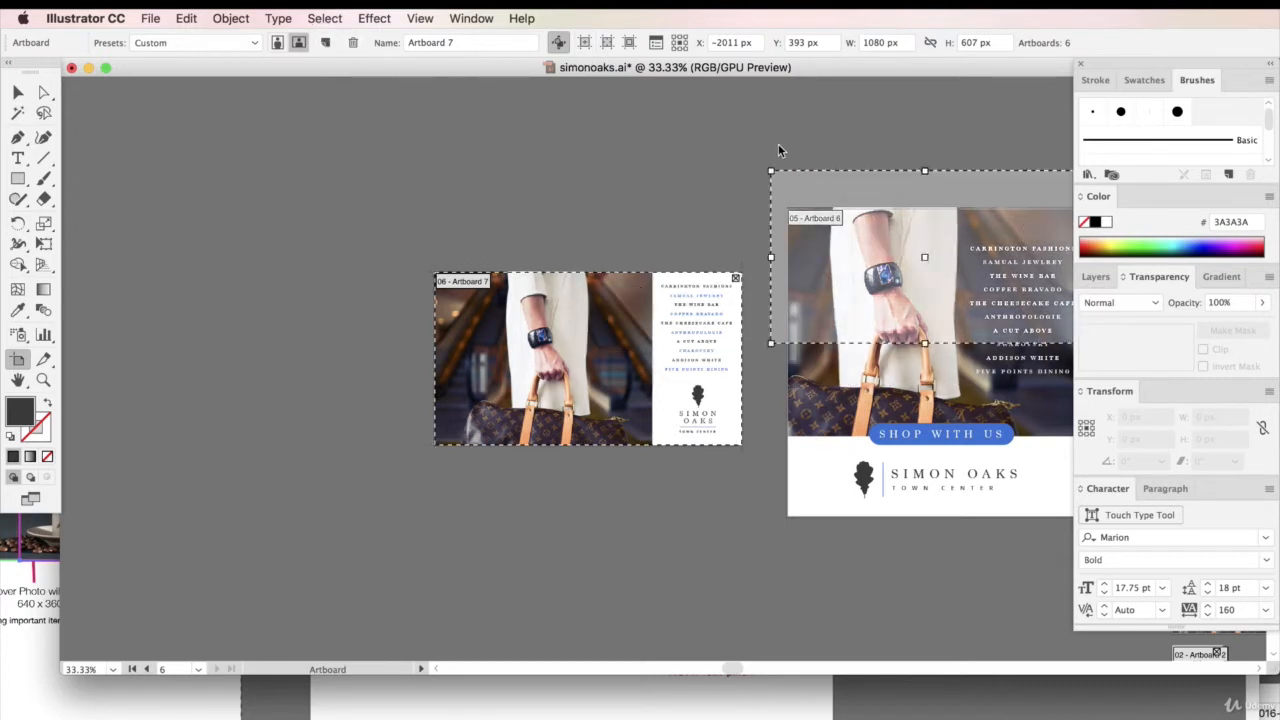
click(328, 187)
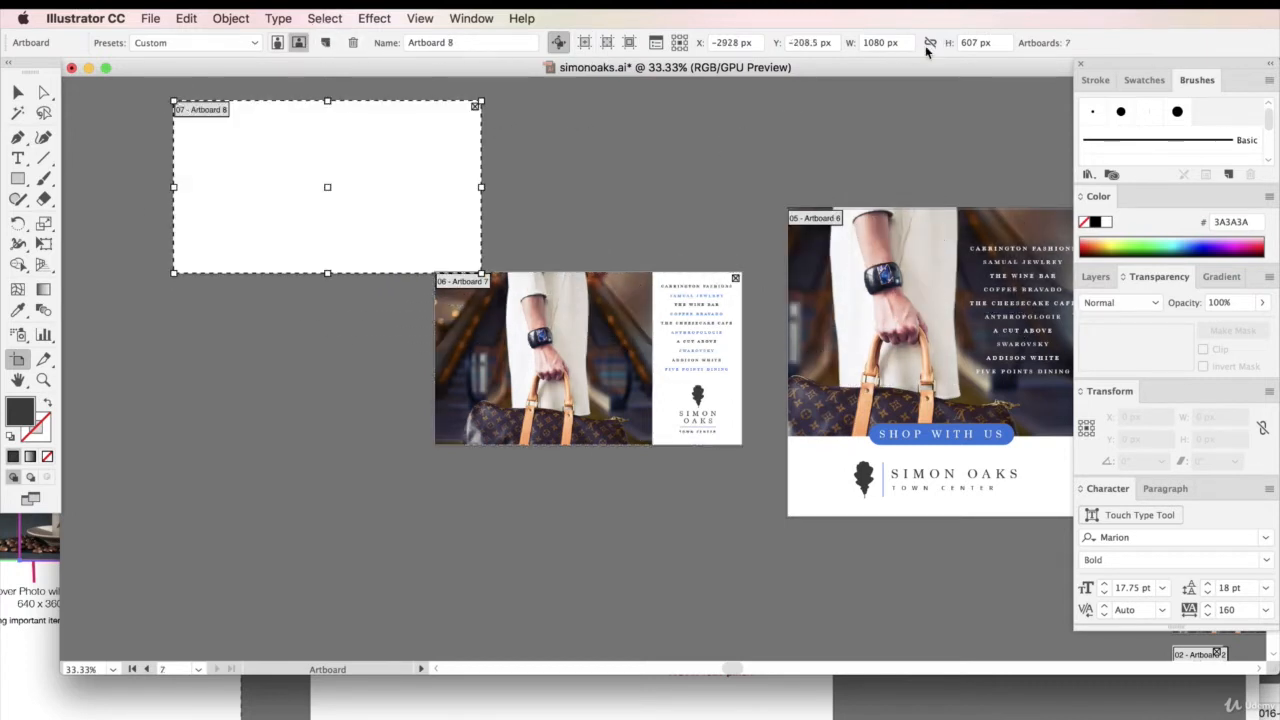
key(Delete)
Step: Add a new artboard below the landscape post, set its height to 1350 px, and leave artboard editing
click(324, 42)
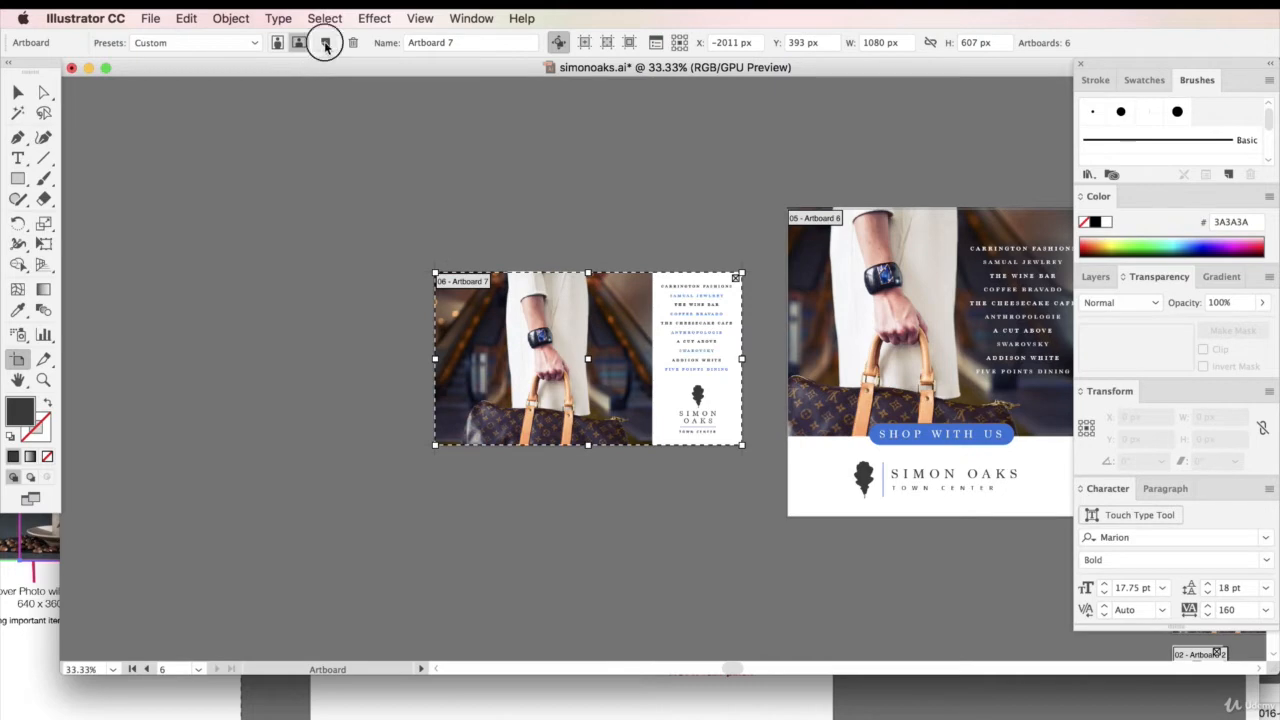
scroll(443, 534, down, 3)
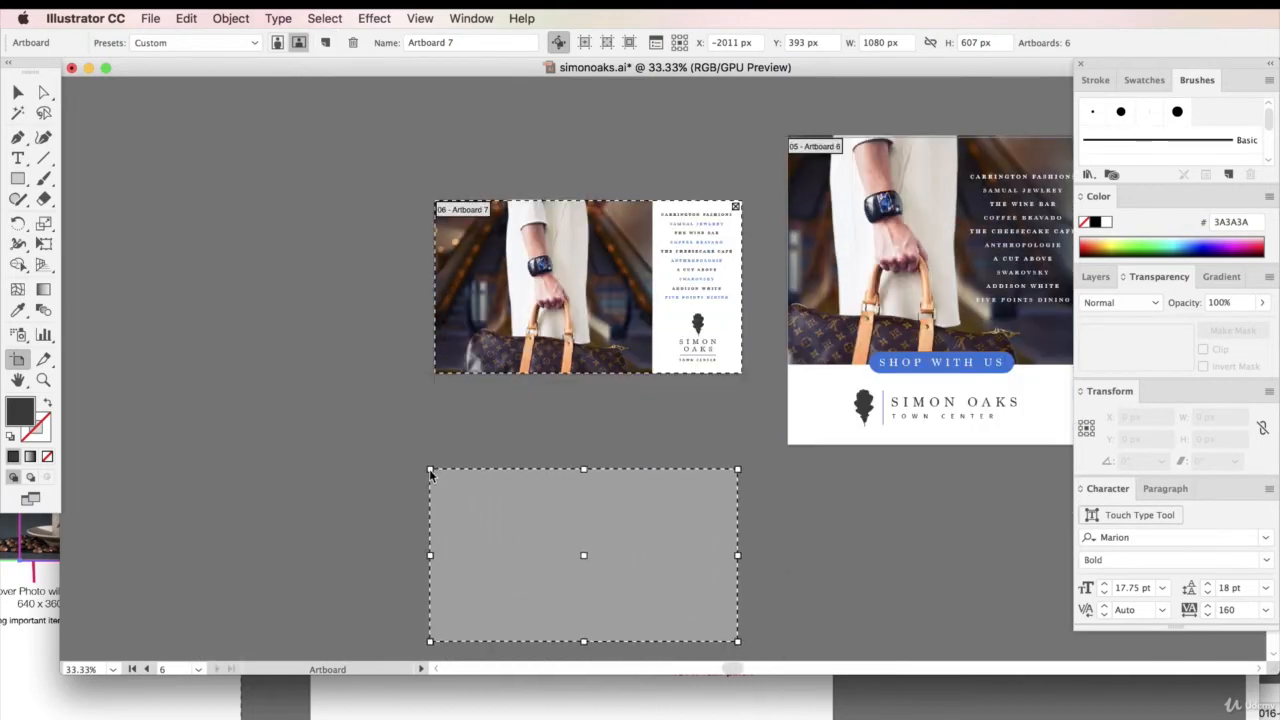
click(433, 497)
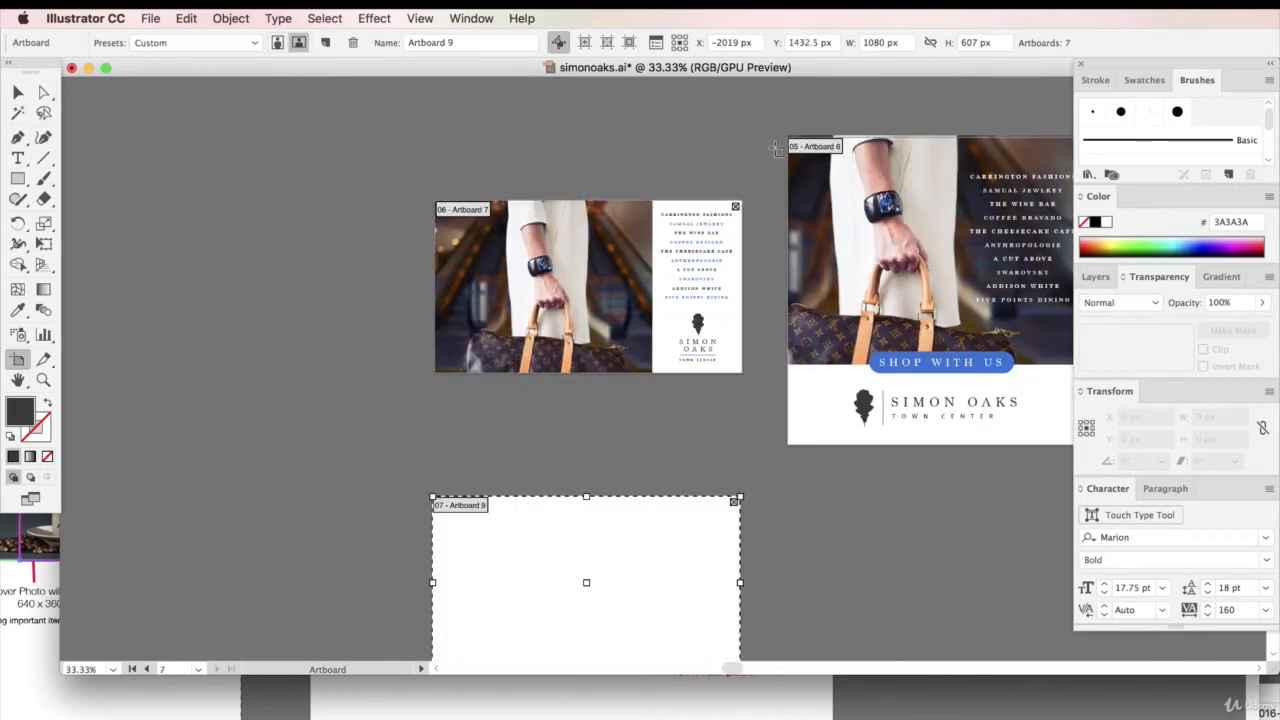
double_click(968, 43)
text(1350)
key(Return)
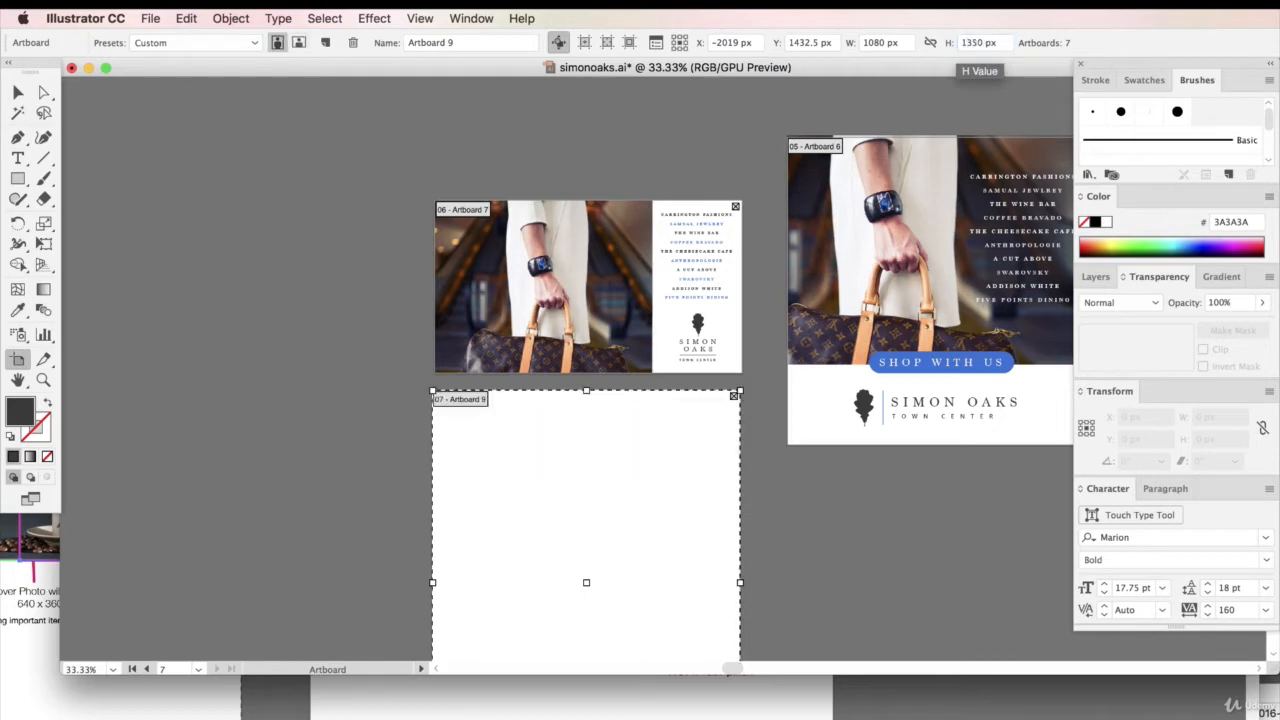
key(v)
Step: Examine the blank portrait artboard alongside the existing Simon Oaks designs to choose a starting layout
scroll(860, 640, down, 2)
scroll(892, 642, down, 3)
drag(853, 545, 600, 240)
click(793, 497)
drag(738, 664, 754, 666)
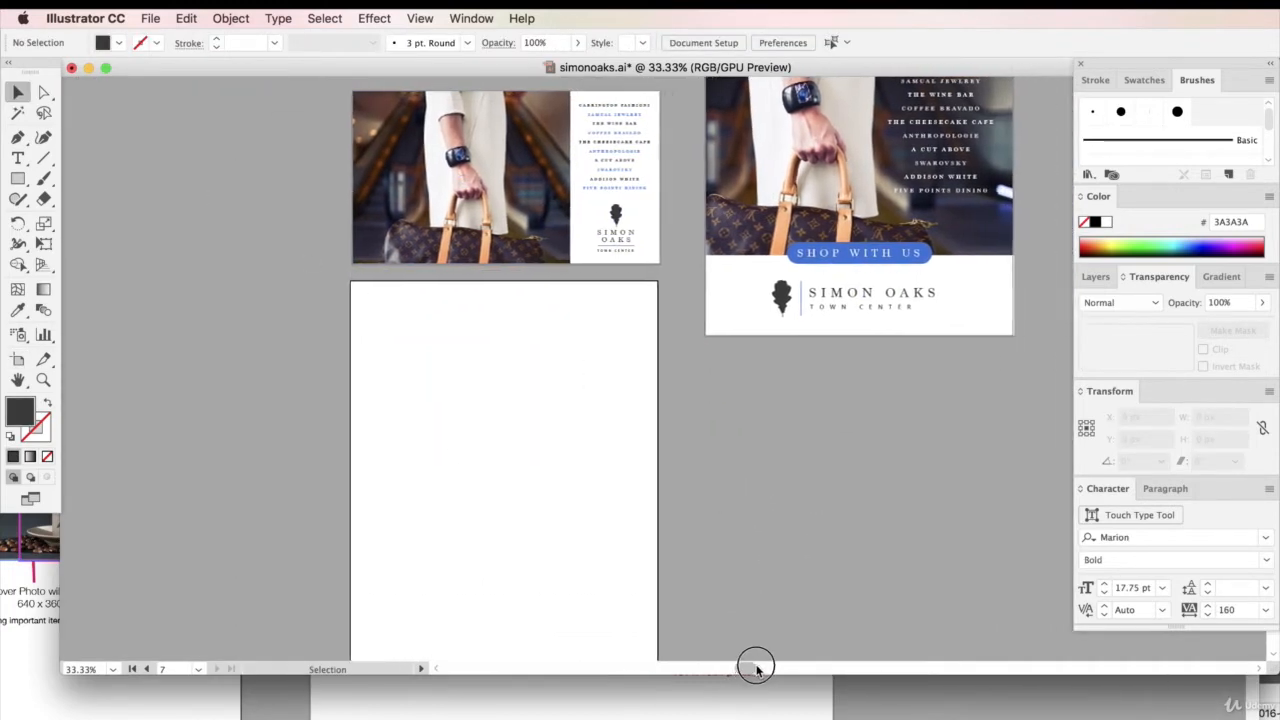
scroll(643, 578, down, 4)
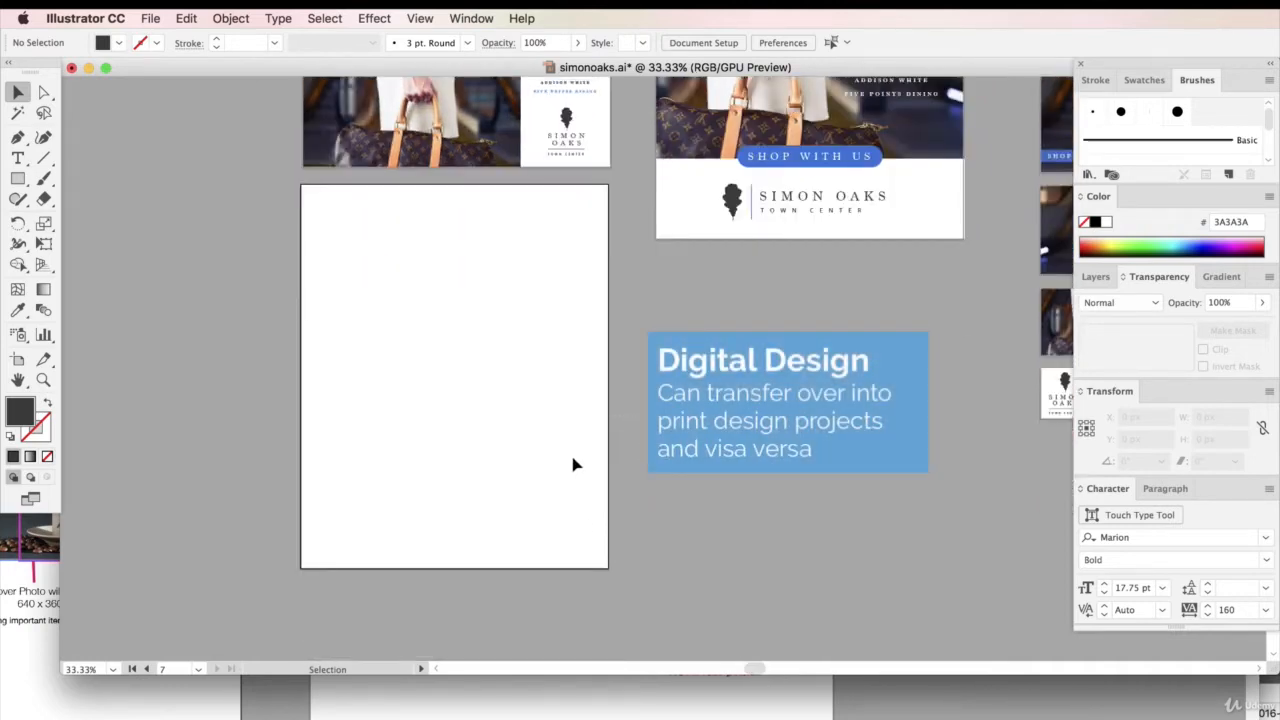
scroll(575, 464, up, 1)
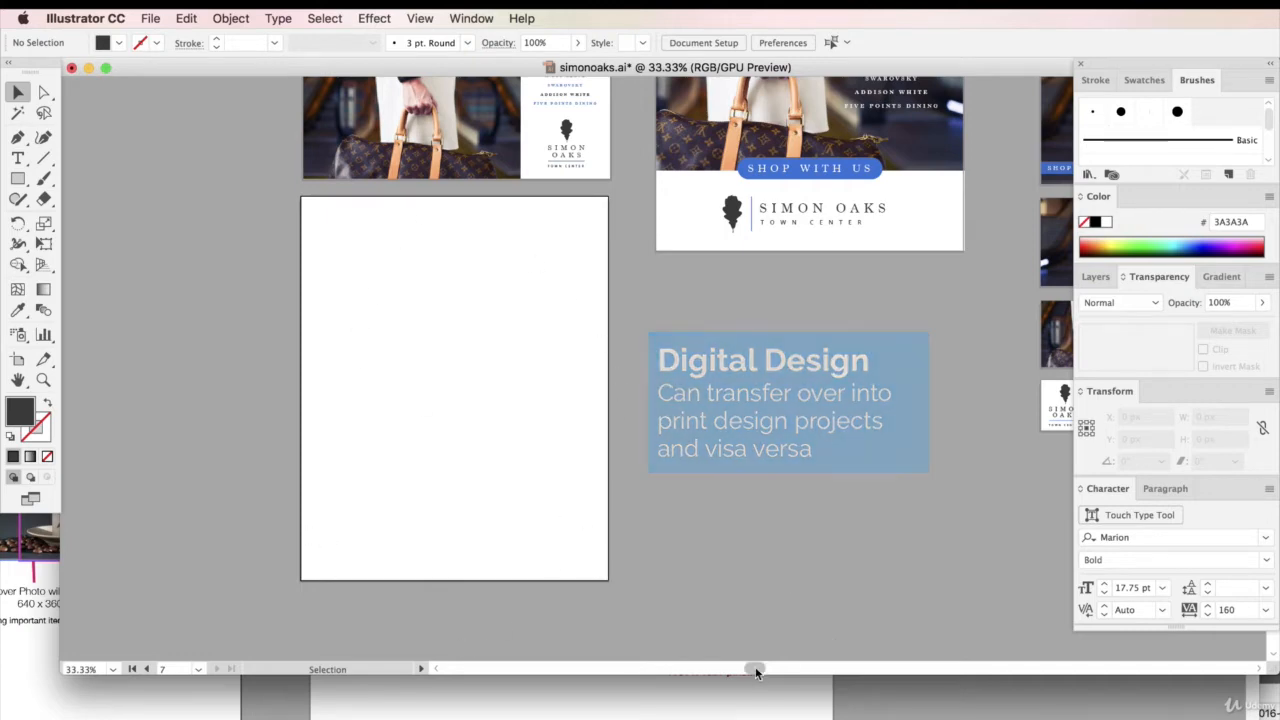
drag(755, 668, 794, 664)
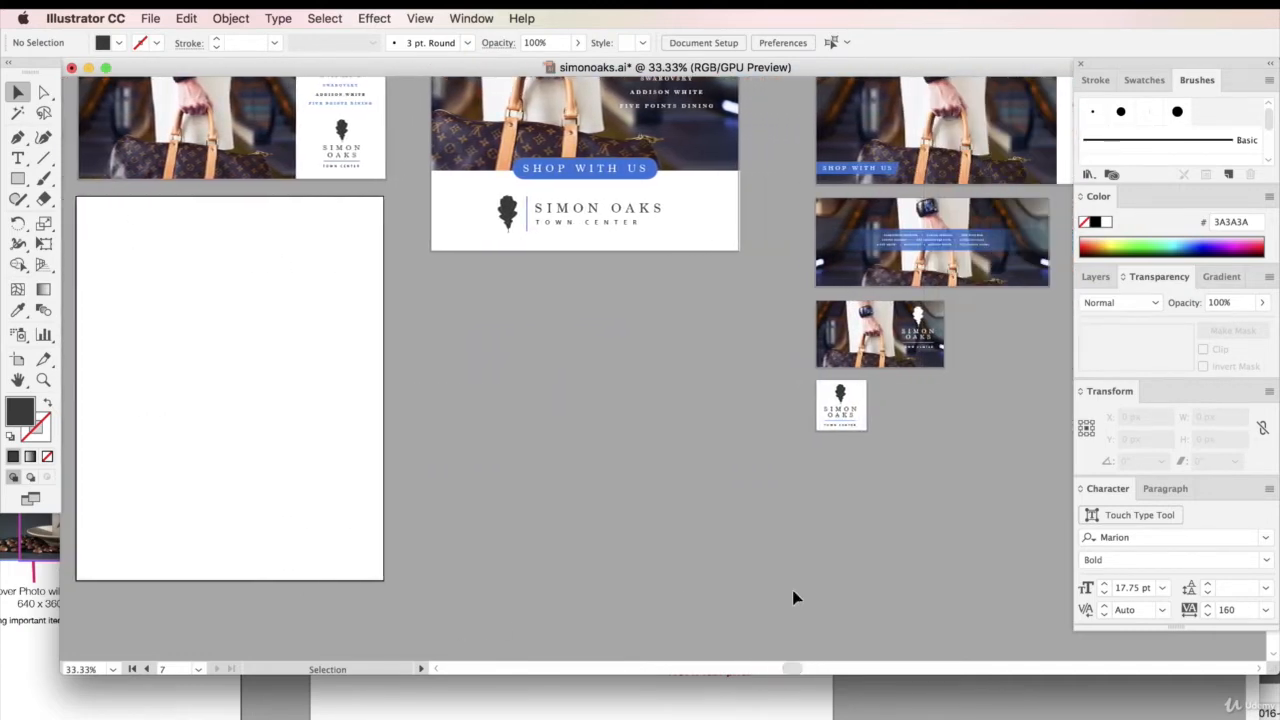
scroll(780, 575, up, 10)
scroll(679, 530, down, 5)
scroll(677, 530, down, 2)
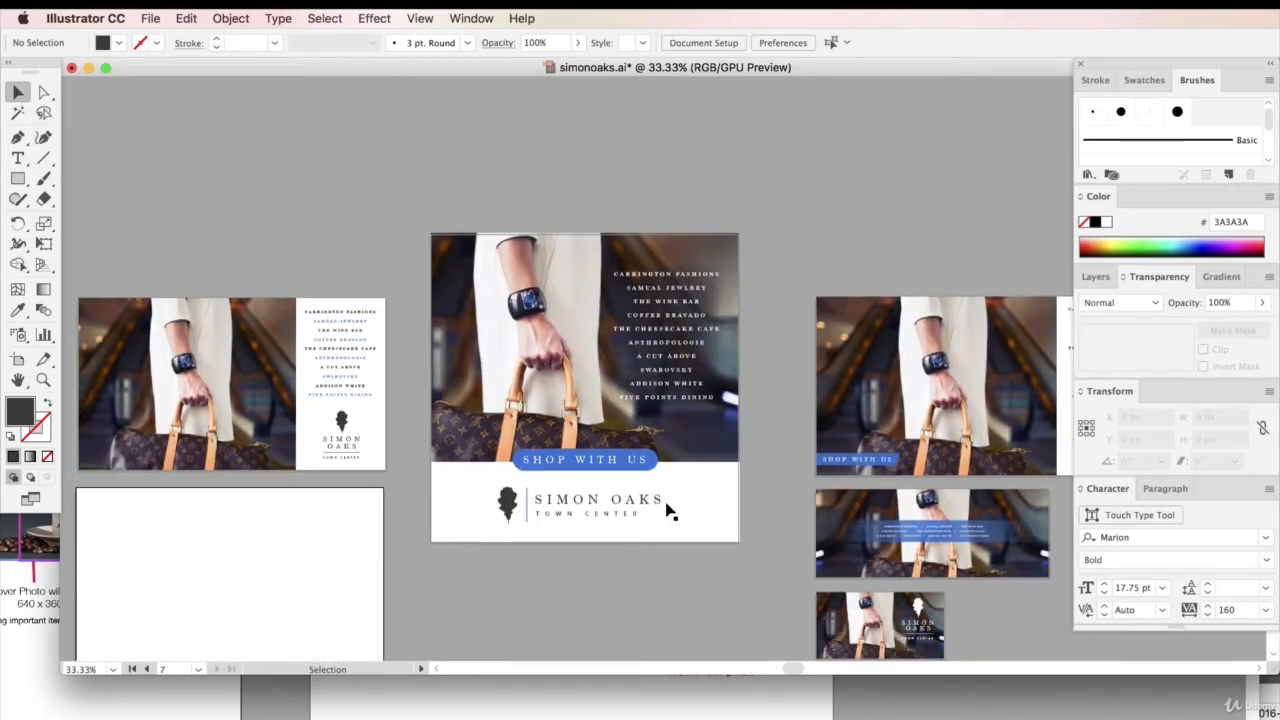
scroll(590, 452, down, 10)
scroll(597, 440, up, 5)
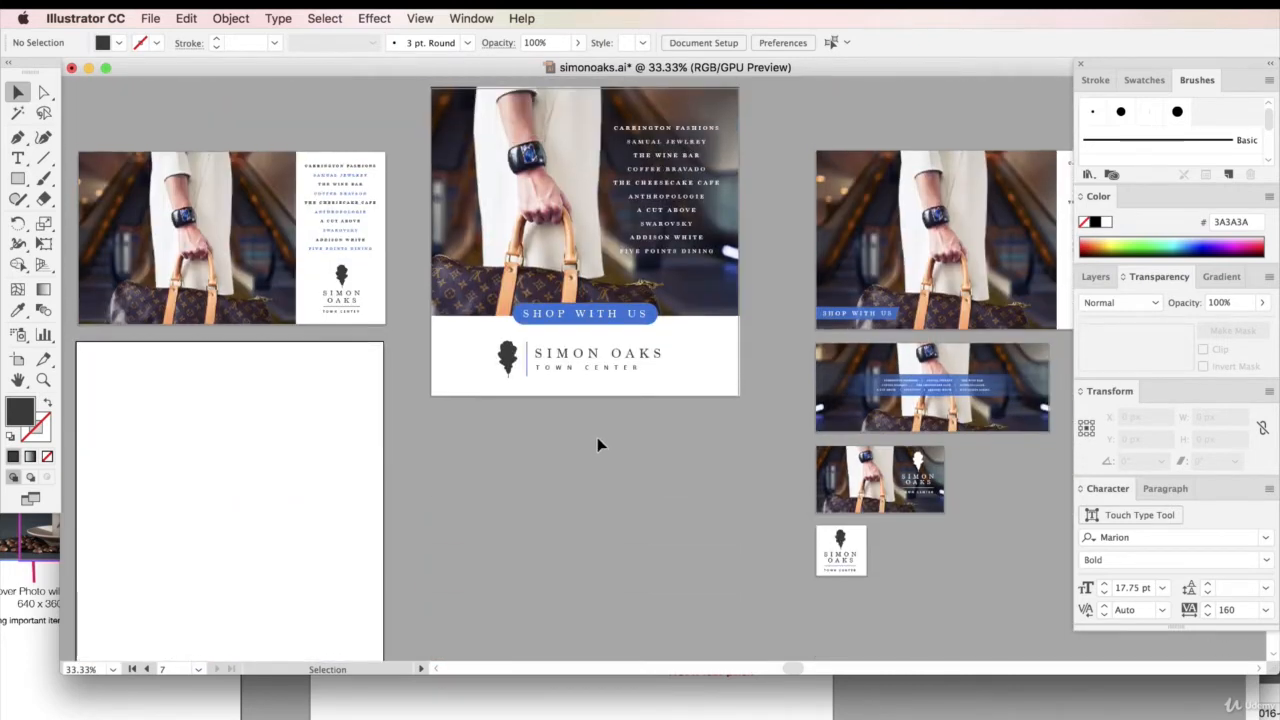
scroll(597, 438, up, 1)
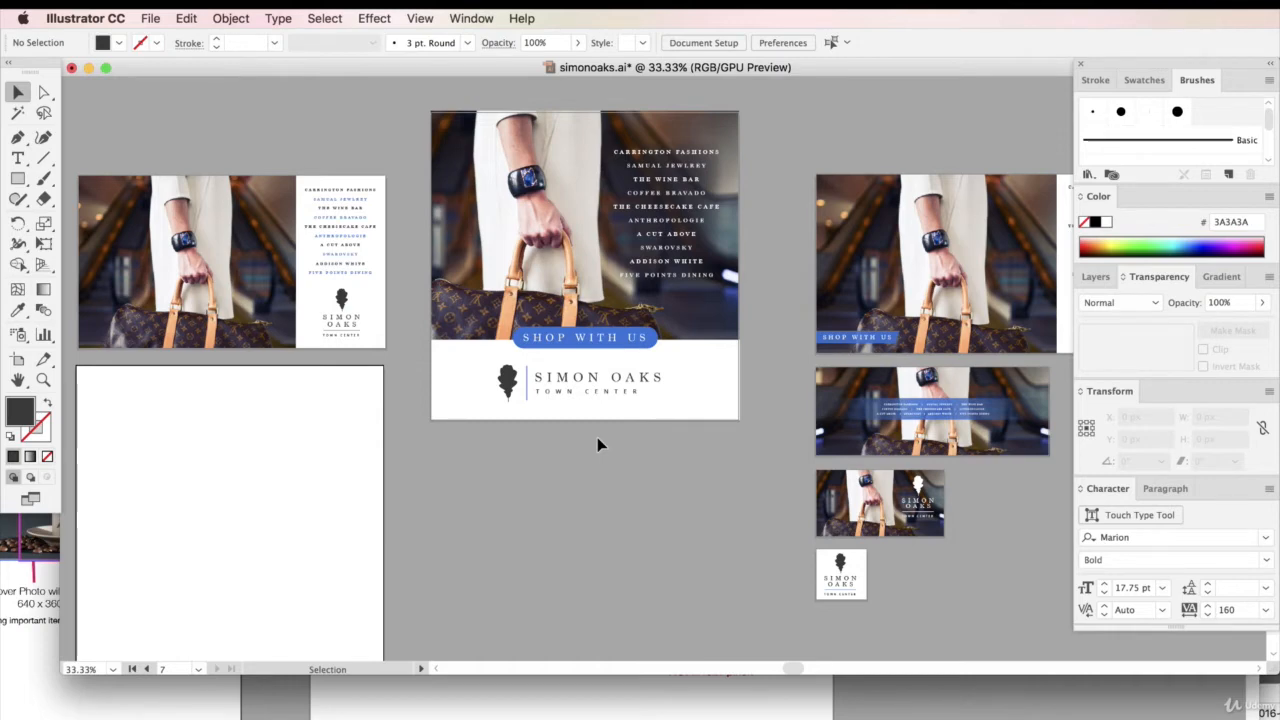
Step: Copy the wide post design with its photo, store list and logo onto the portrait artboard, aligned with the artboard's left edge
mouse_move(796, 668)
mouse_down()
mouse_move(848, 664)
mouse_move(785, 659)
mouse_up()
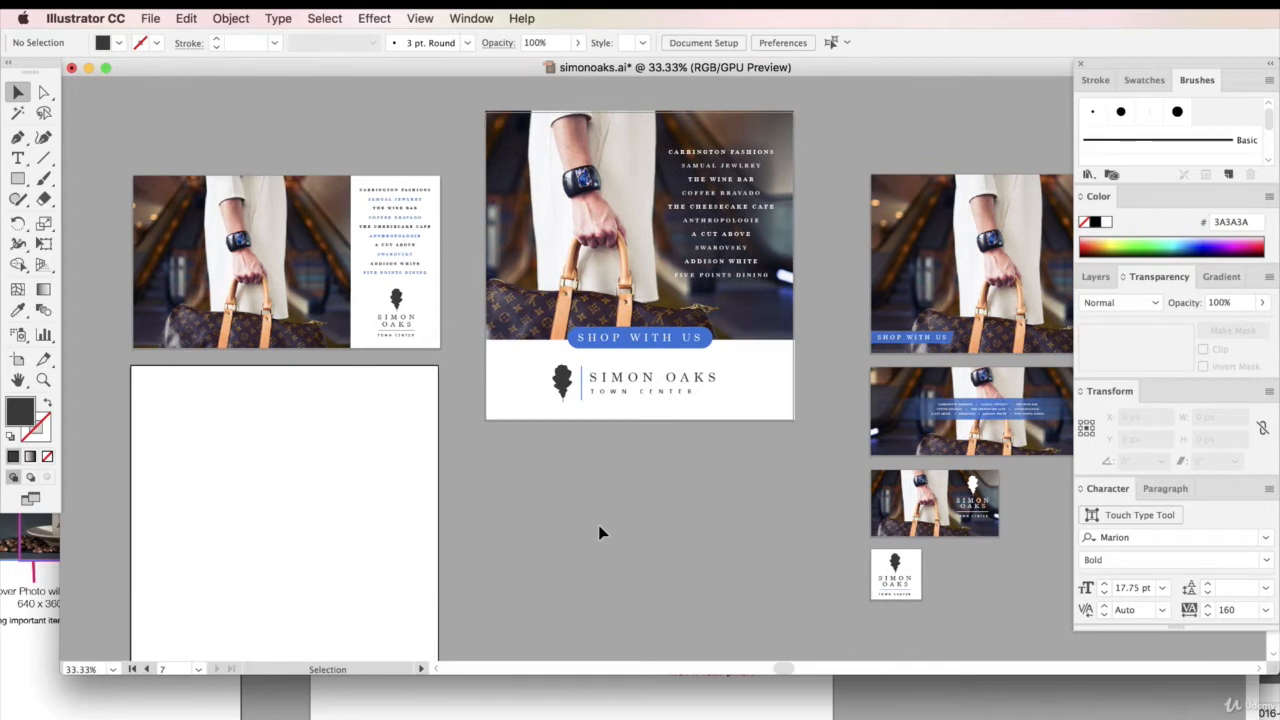
click(758, 128)
drag(786, 672, 737, 668)
scroll(594, 525, down, 5)
key(super+v)
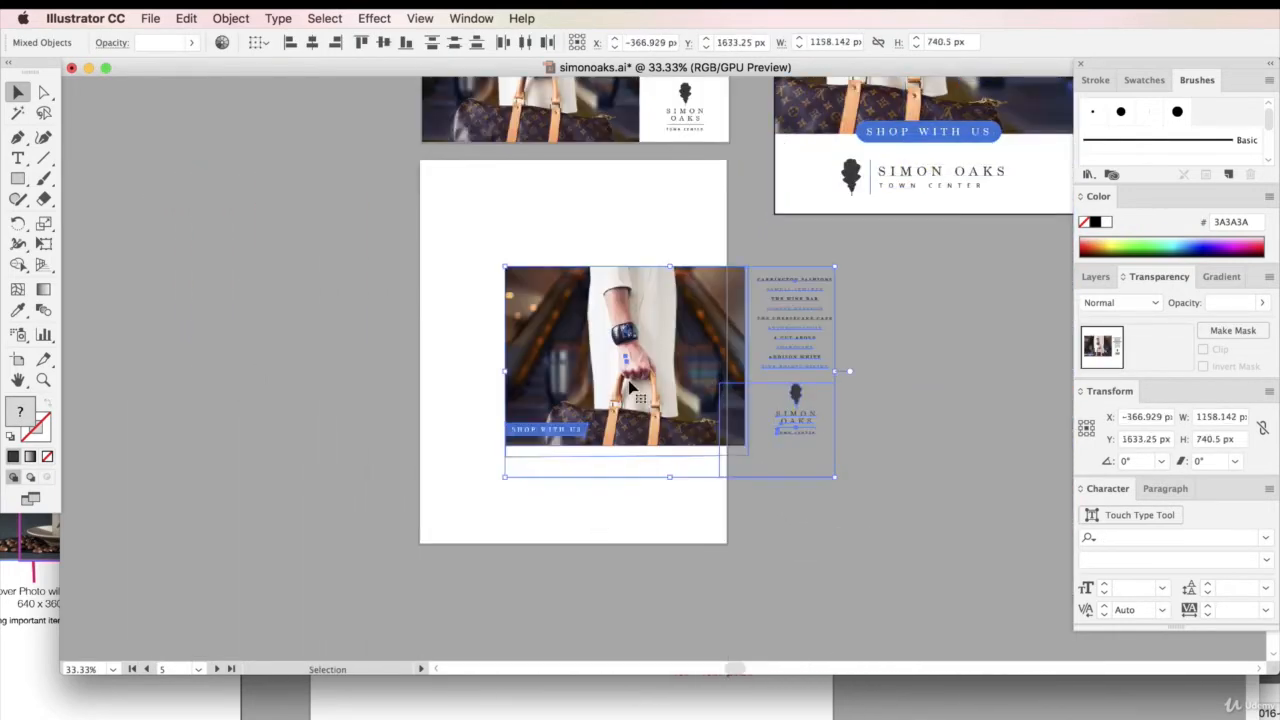
drag(640, 370, 463, 315)
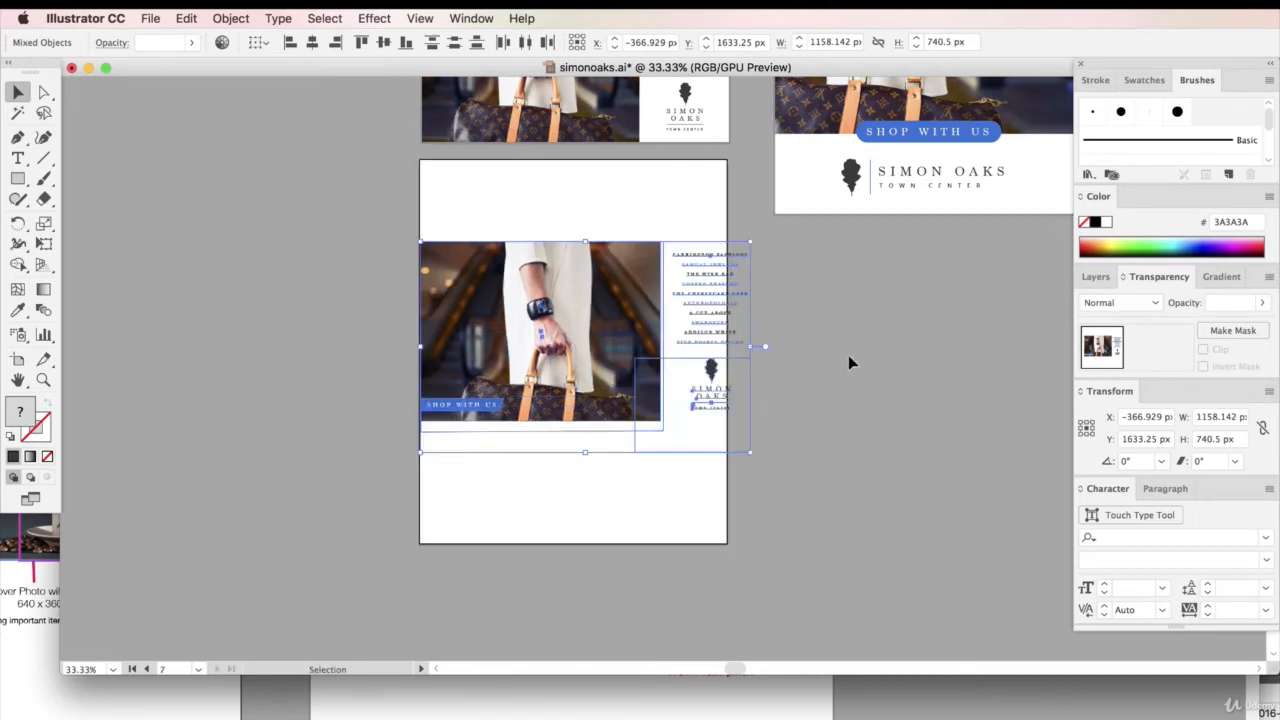
Step: Release the pasted photo's clipping mask and enlarge the image to about 1433 x 957 px across the top of the portrait artboard
click(848, 358)
click(512, 370)
right_click(521, 336)
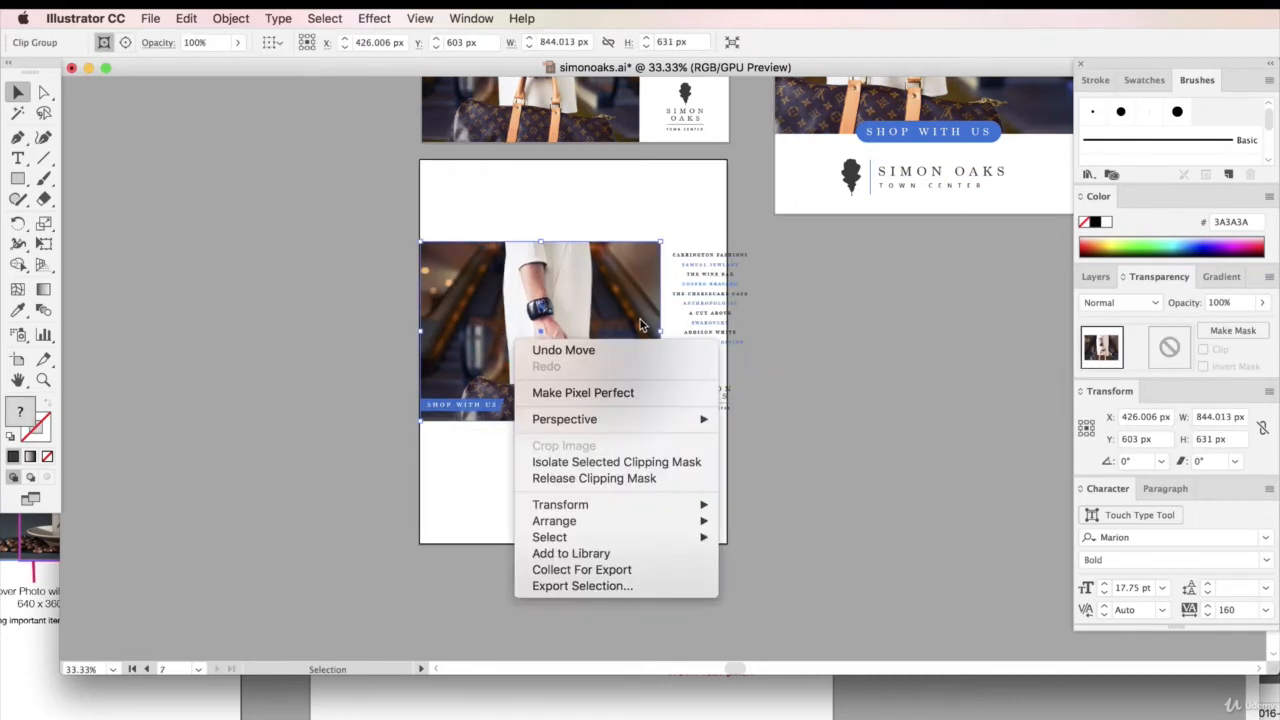
click(608, 478)
drag(540, 308, 554, 230)
shift+click(740, 378)
drag(740, 378, 826, 431)
drag(583, 264, 524, 268)
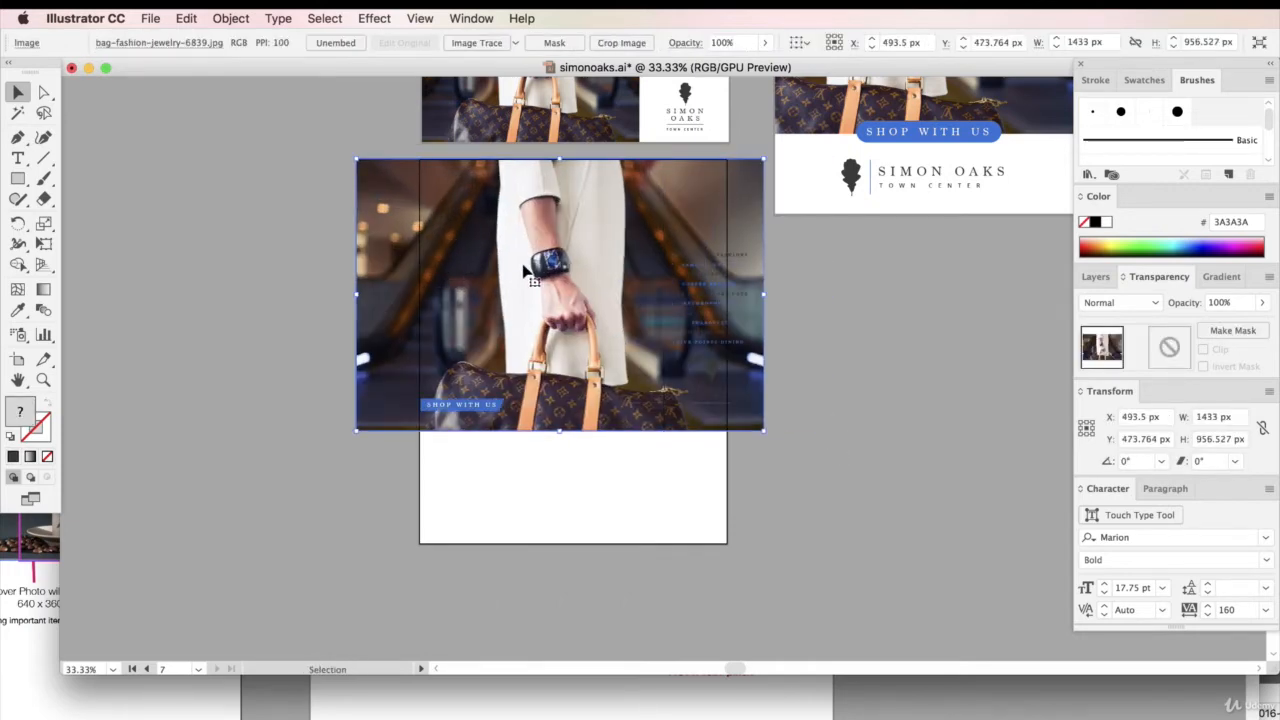
Step: Draw a rectangle about 1078 x 951 px over the photo within the artboard's width and clip the photo with it
key(b)
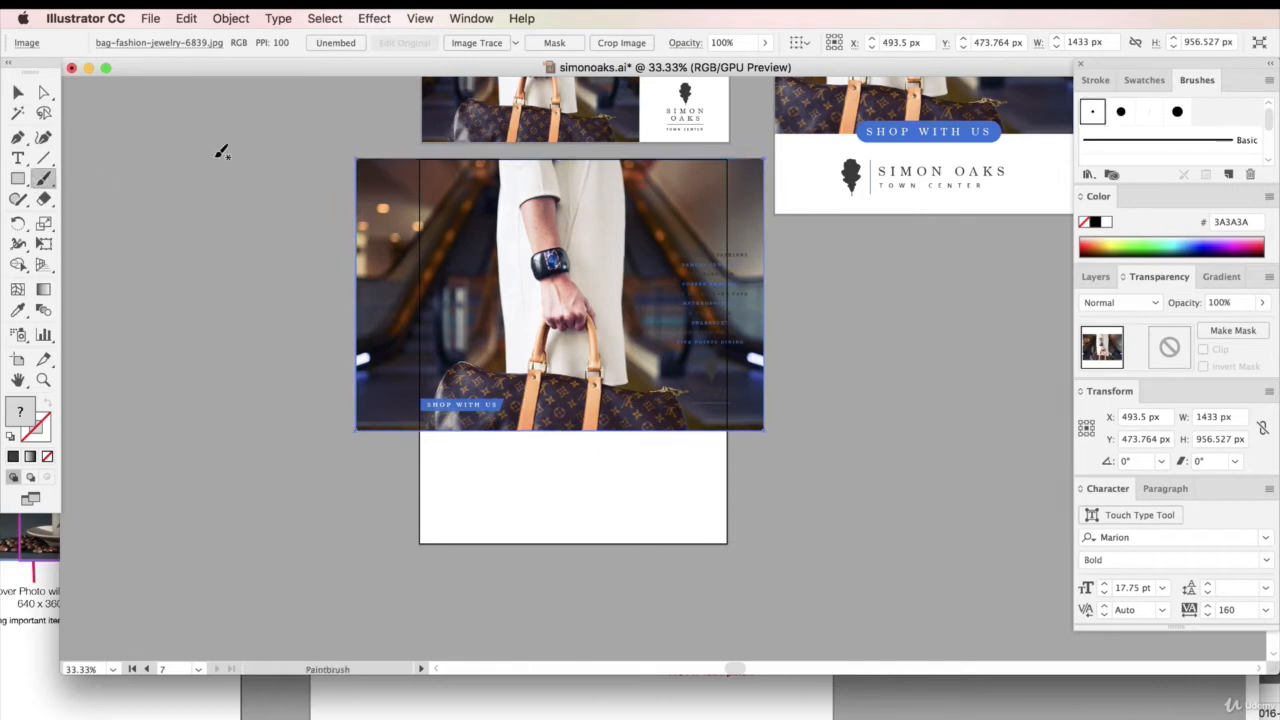
key(m)
drag(420, 158, 727, 430)
click(18, 92)
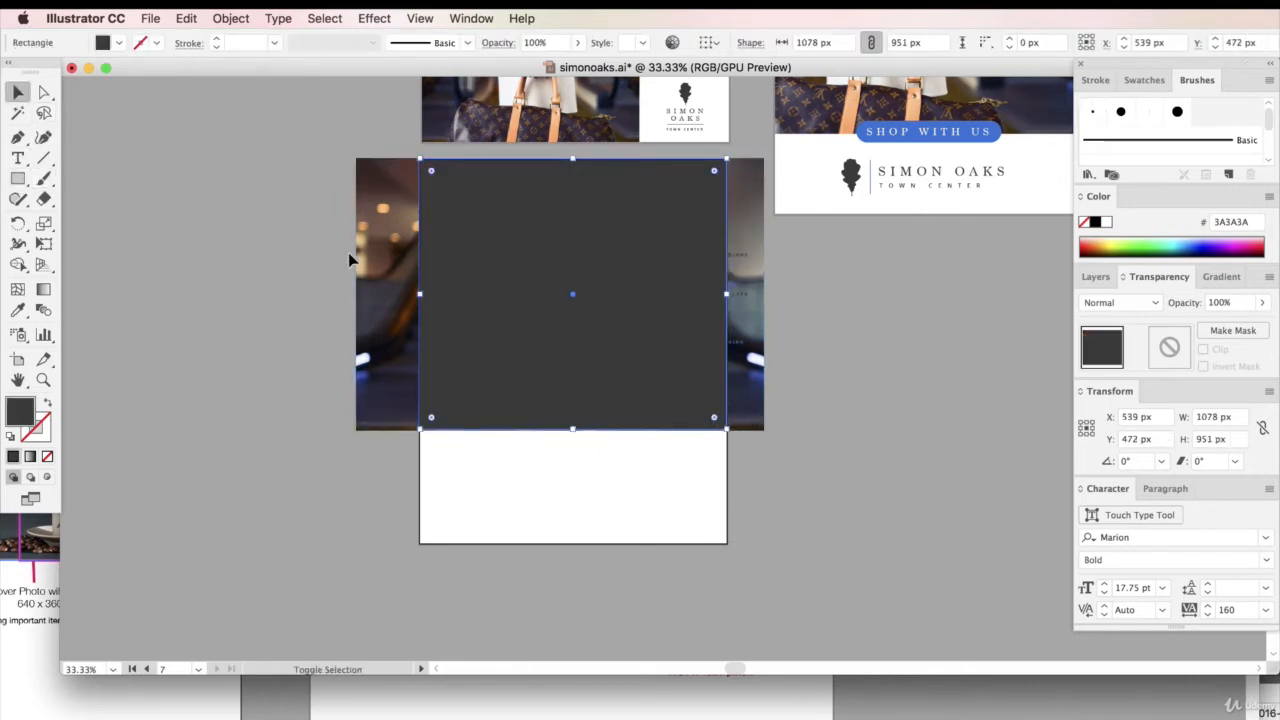
shift+click(386, 232)
right_click(388, 212)
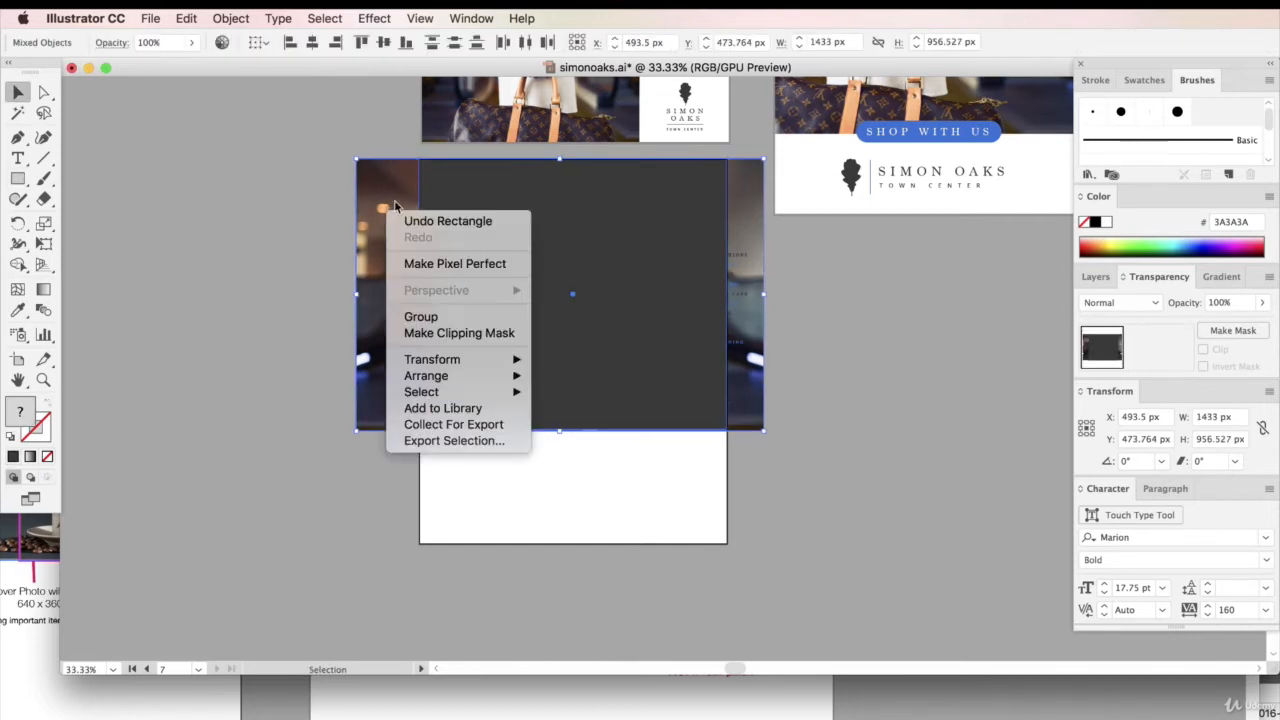
click(450, 333)
Step: Send the clipped photo on the portrait artboard to the back and deselect it
right_click(522, 180)
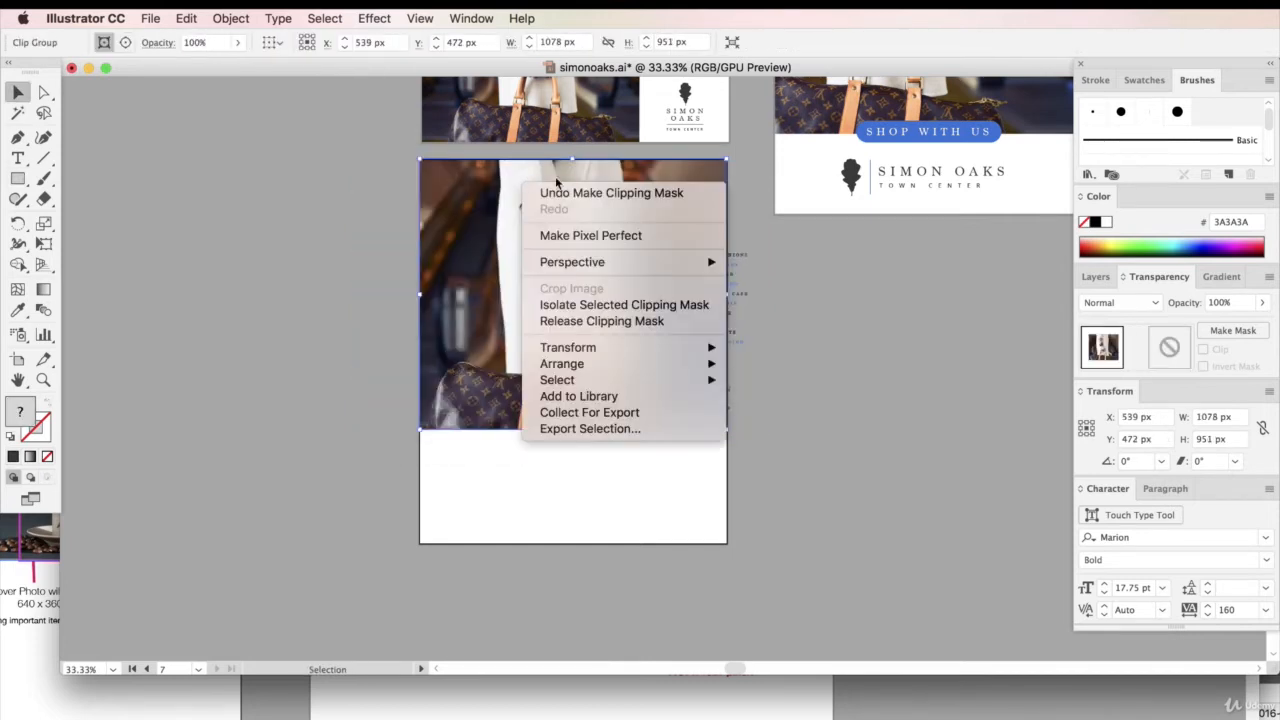
mouse_move(602, 364)
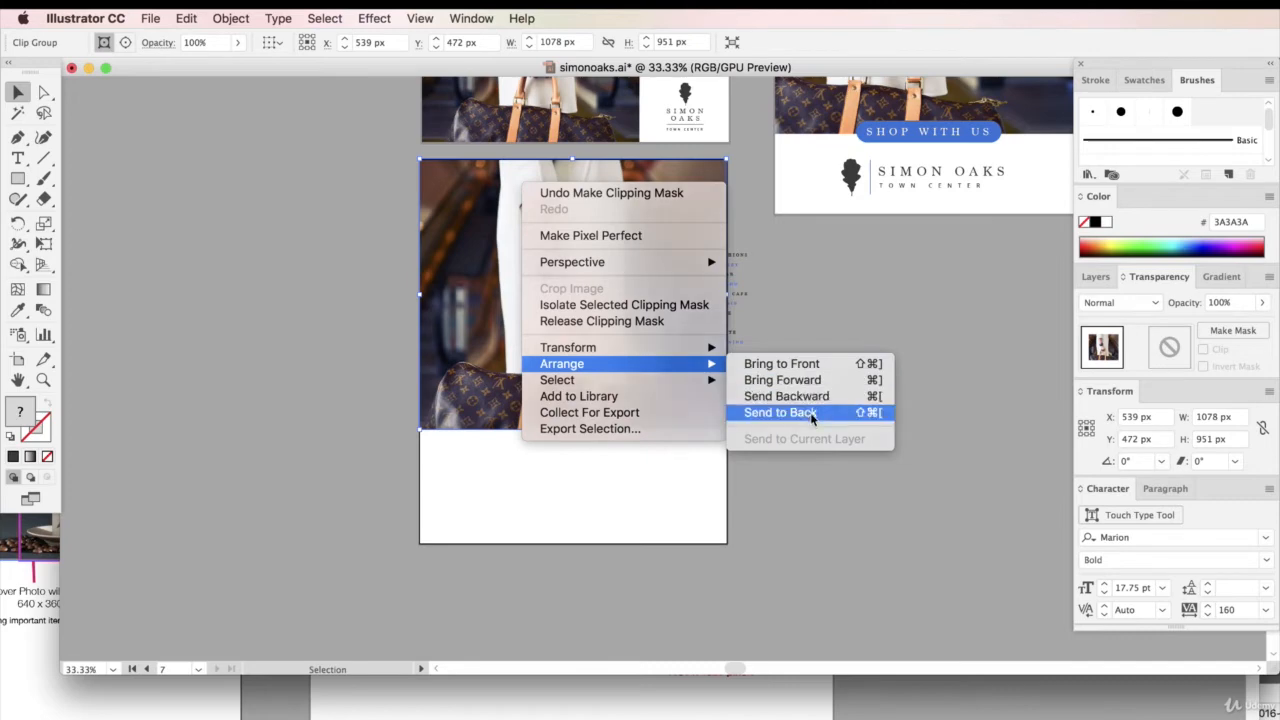
click(811, 414)
click(568, 478)
click(730, 294)
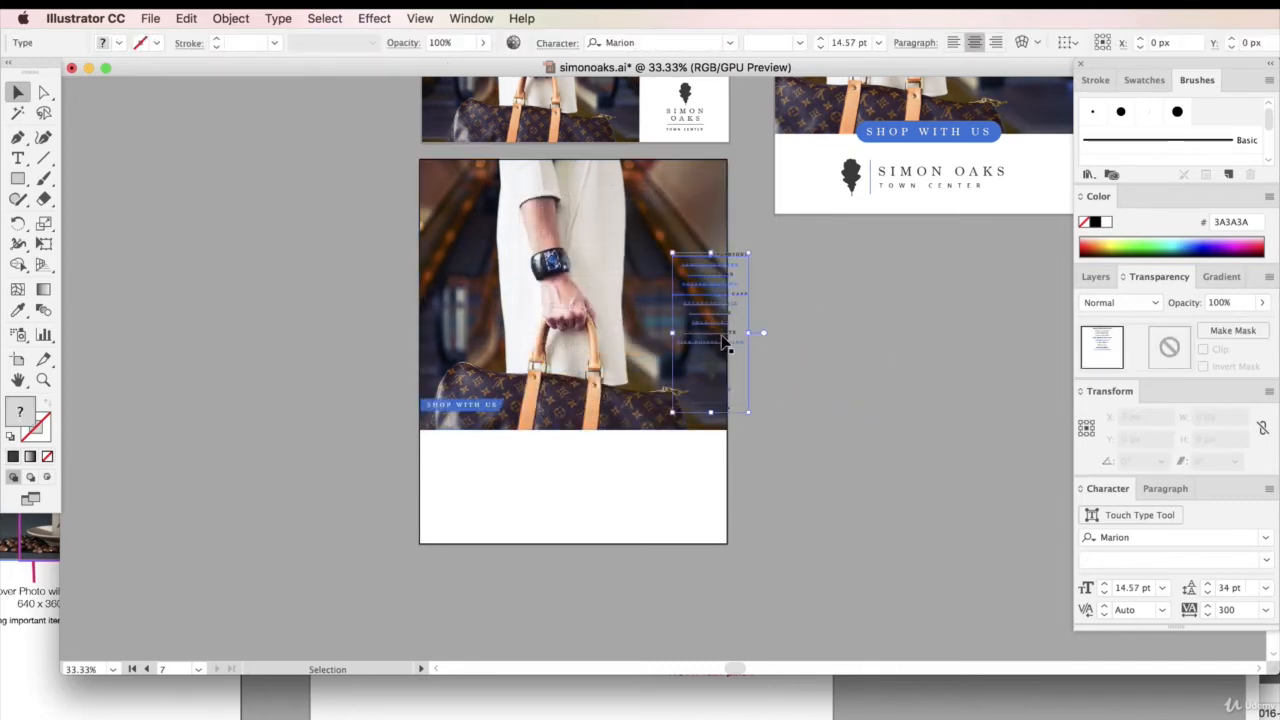
drag(785, 446, 708, 367)
drag(762, 421, 659, 347)
click(774, 325)
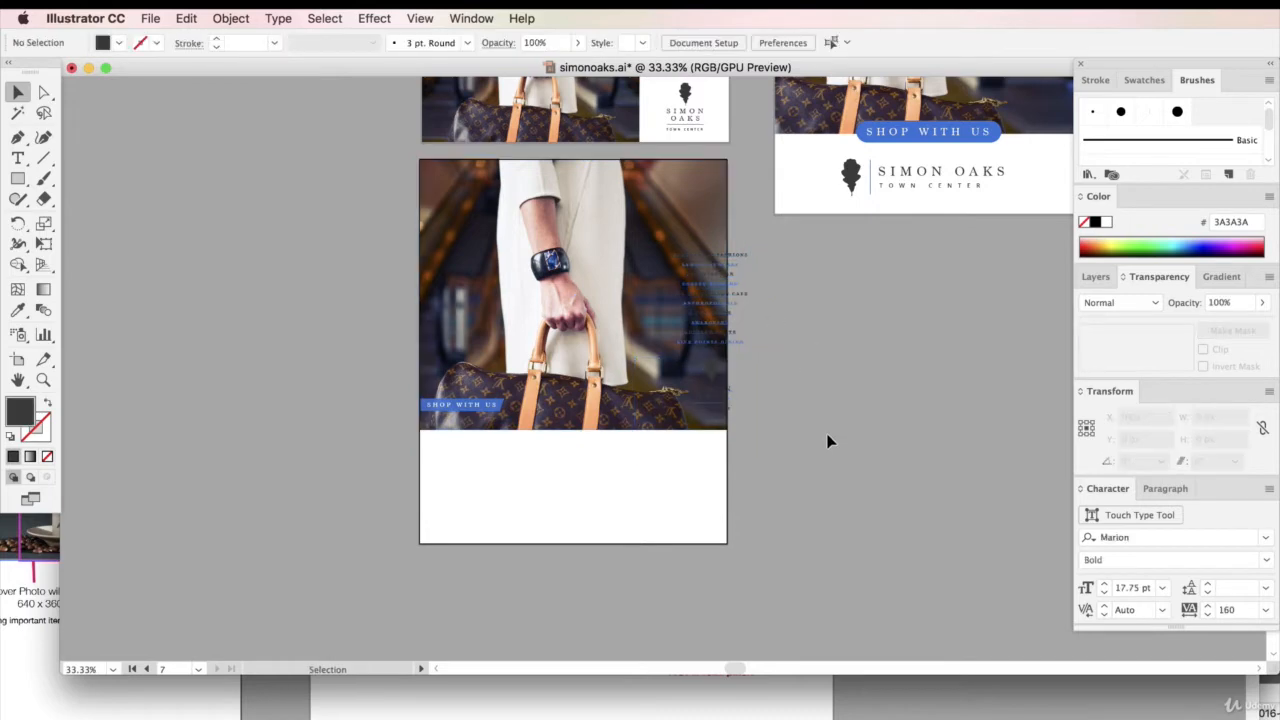
Step: Copy the translucent blue banner with the three-line store list from the wide cover design onto the portrait artboard
scroll(830, 440, up, 5)
scroll(832, 447, down, 1)
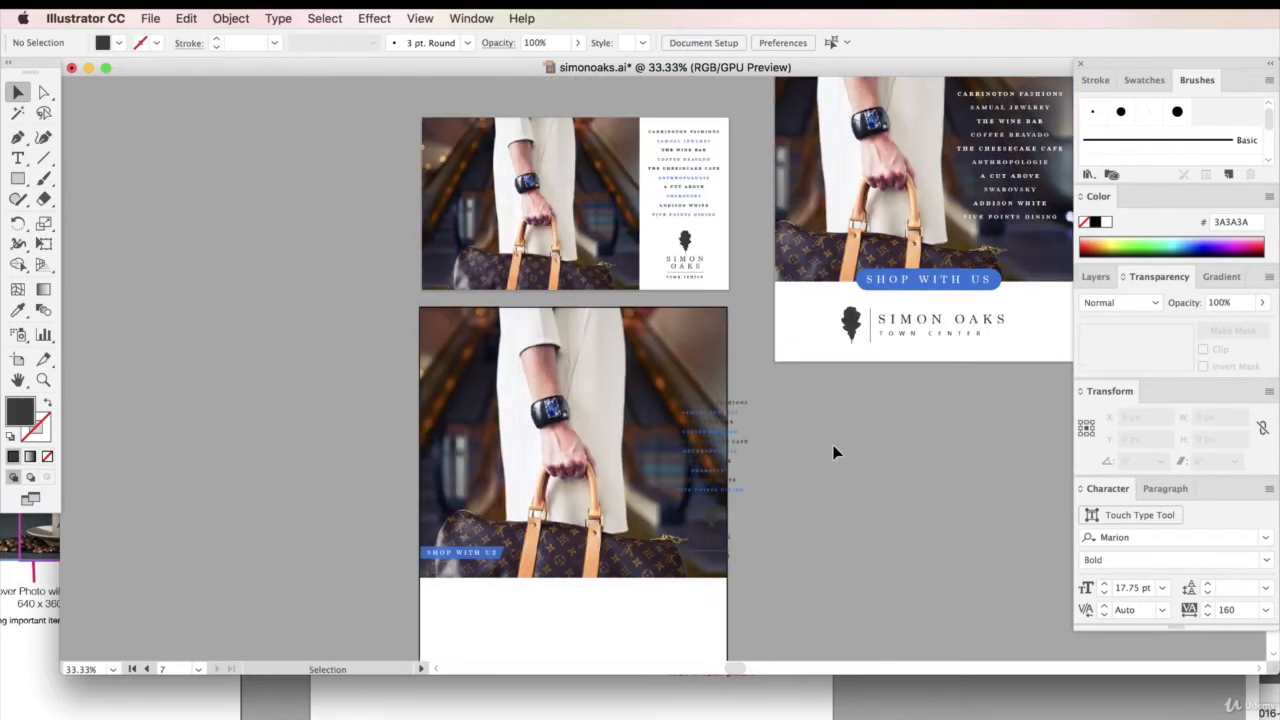
drag(743, 671, 838, 660)
scroll(842, 560, down, 6)
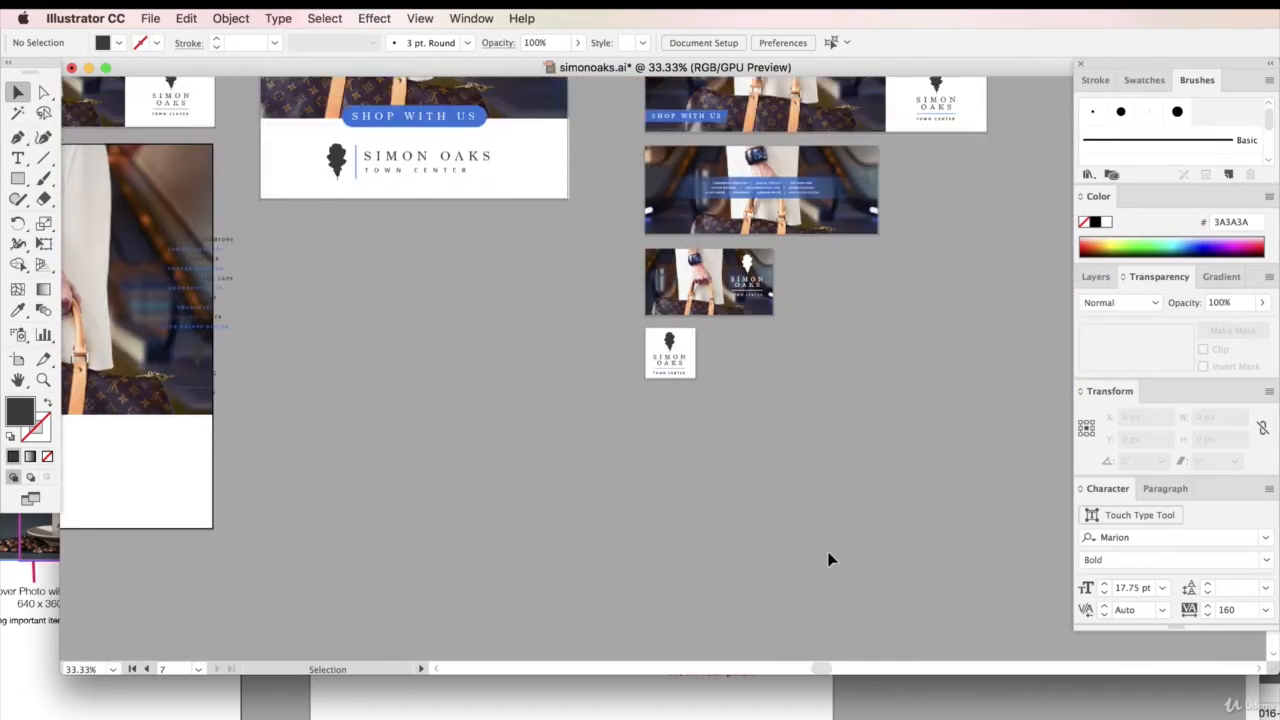
scroll(829, 557, up, 5)
key(super+equal)
key(super+equal)
key(super+equal)
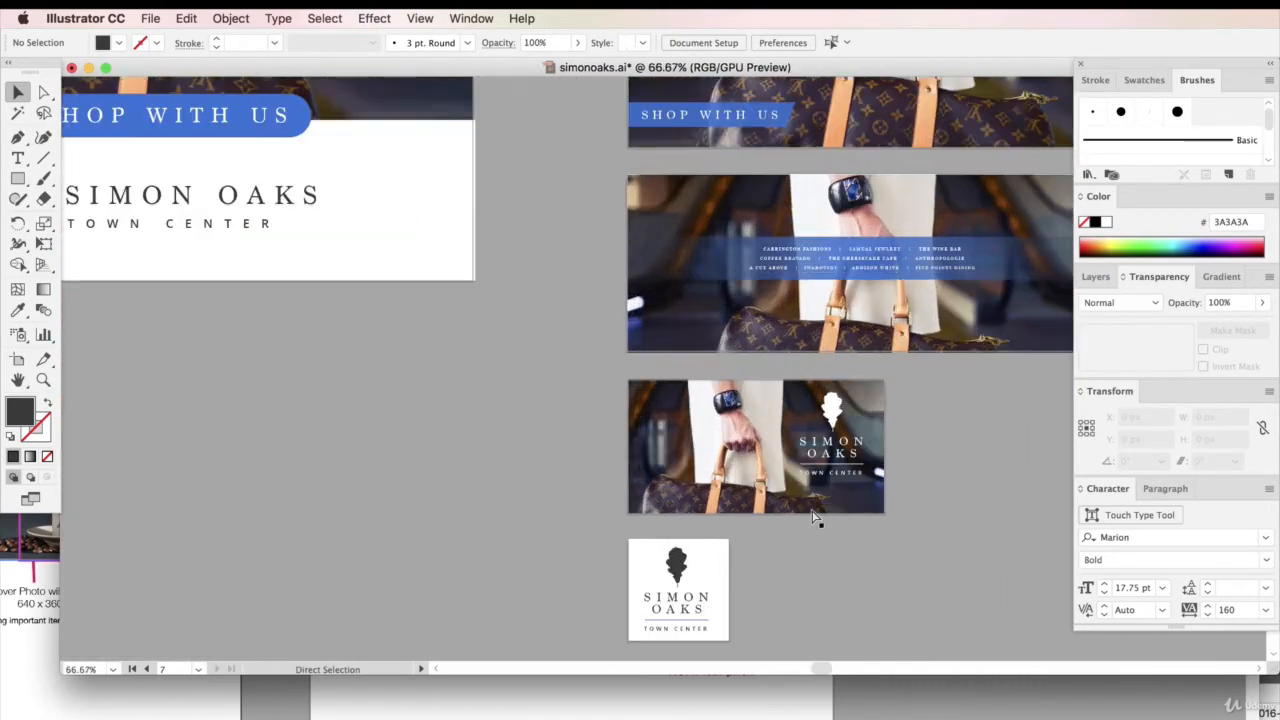
click(868, 186)
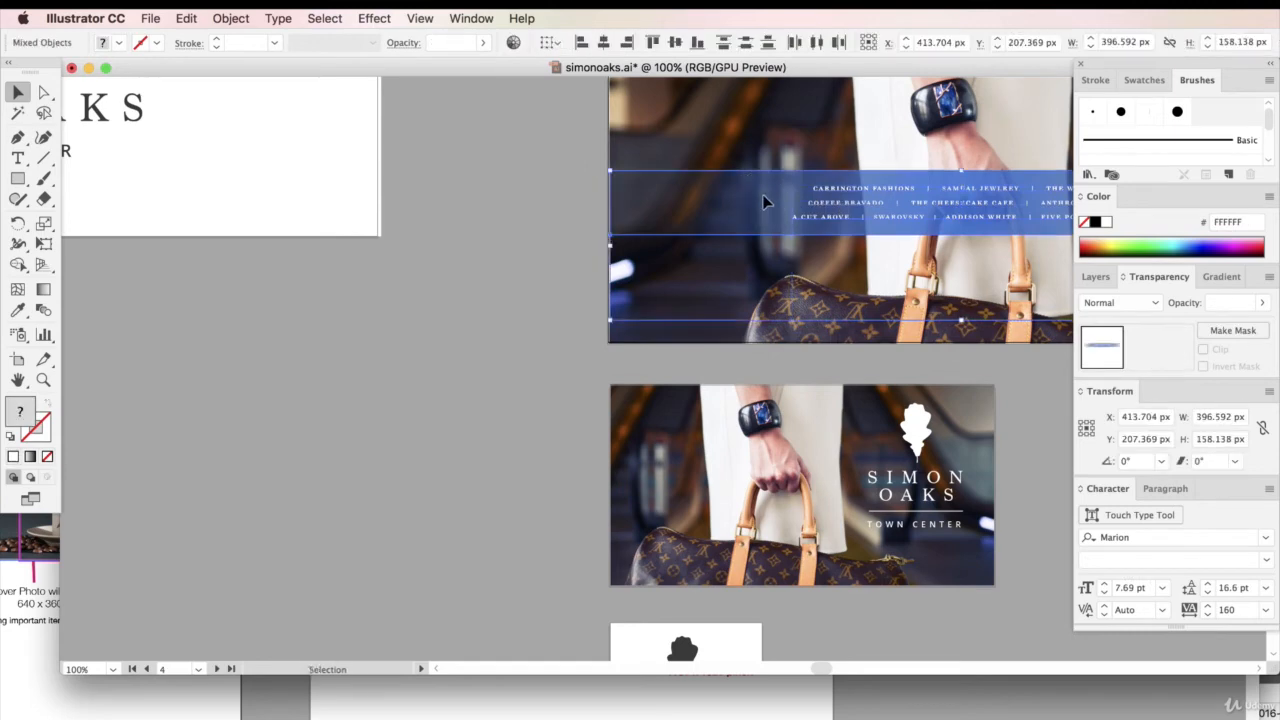
drag(825, 672, 724, 676)
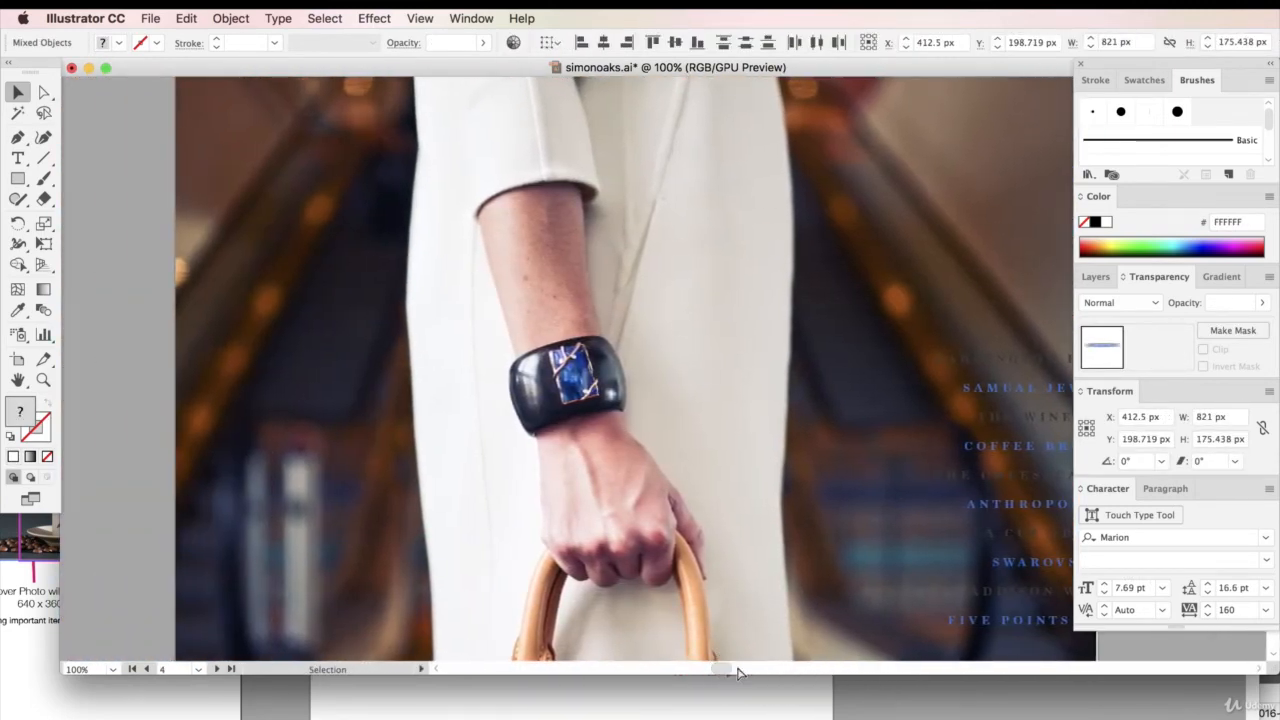
key(super+minus)
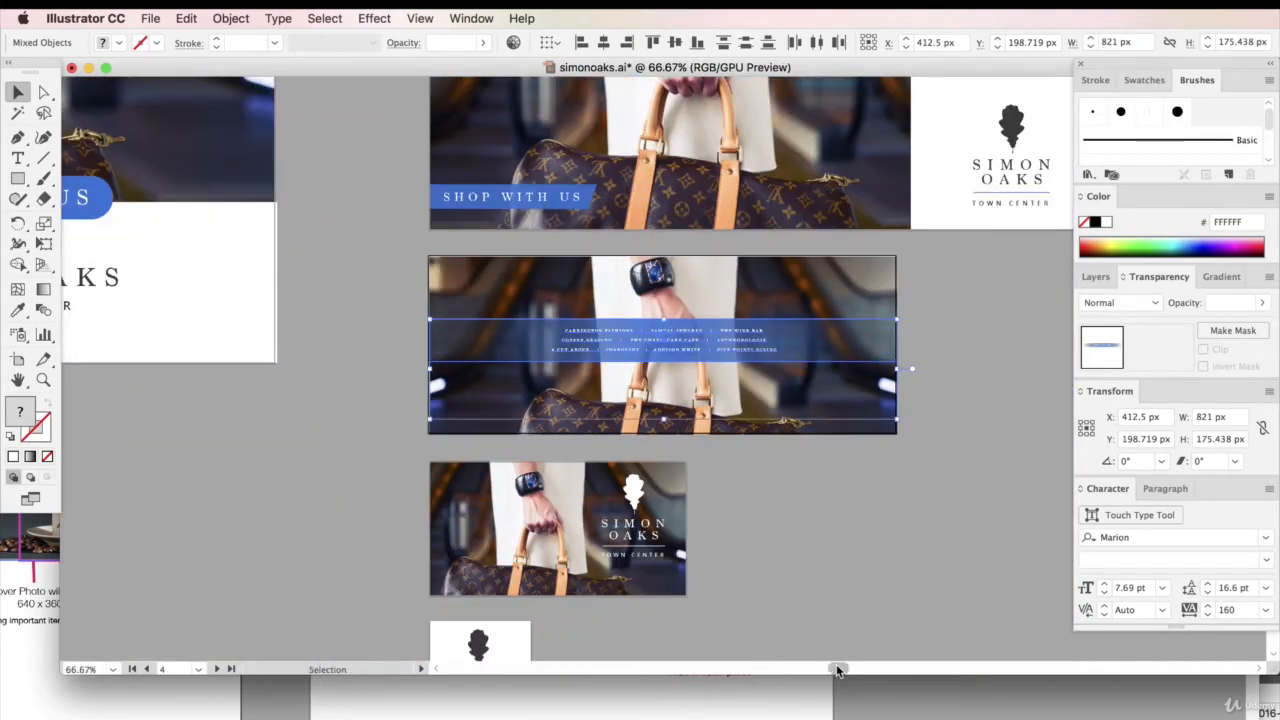
drag(838, 671, 724, 670)
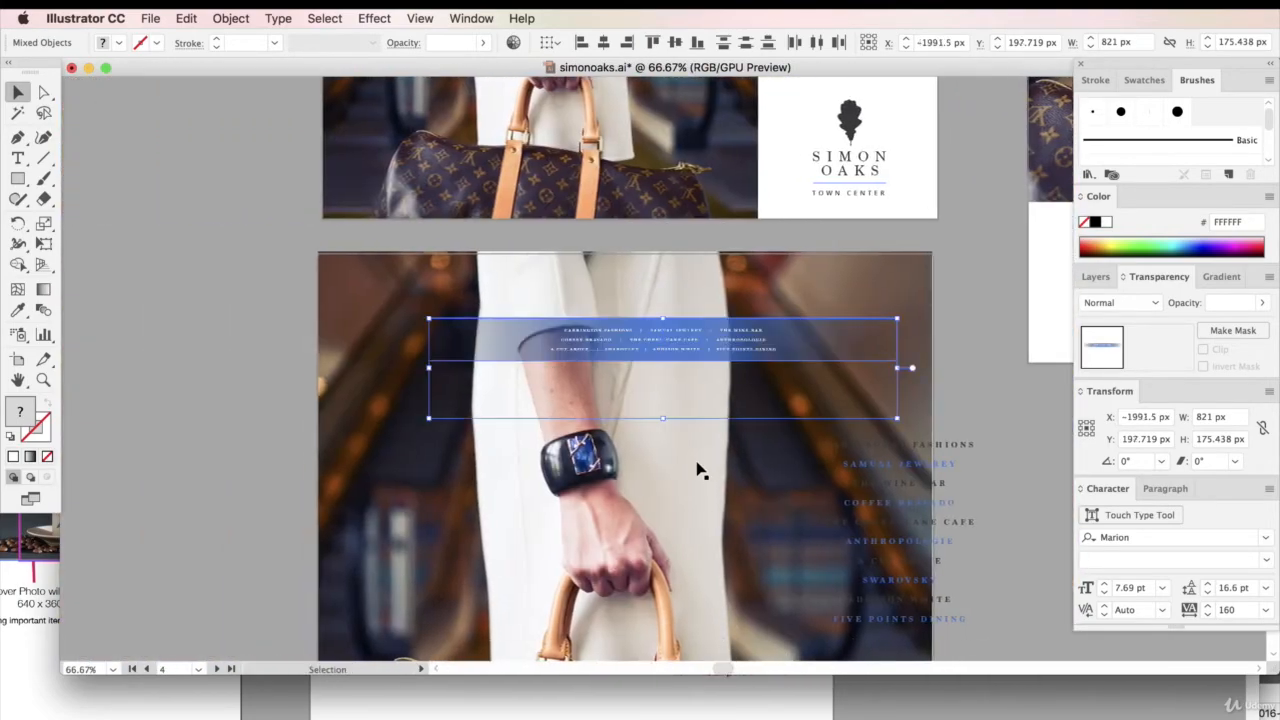
Step: Enlarge the blue store-list banner to about 1556 x 332 px so it spans past both sides of the portrait photo
scroll(777, 466, down, 1)
drag(760, 310, 1024, 335)
scroll(755, 495, down, 4)
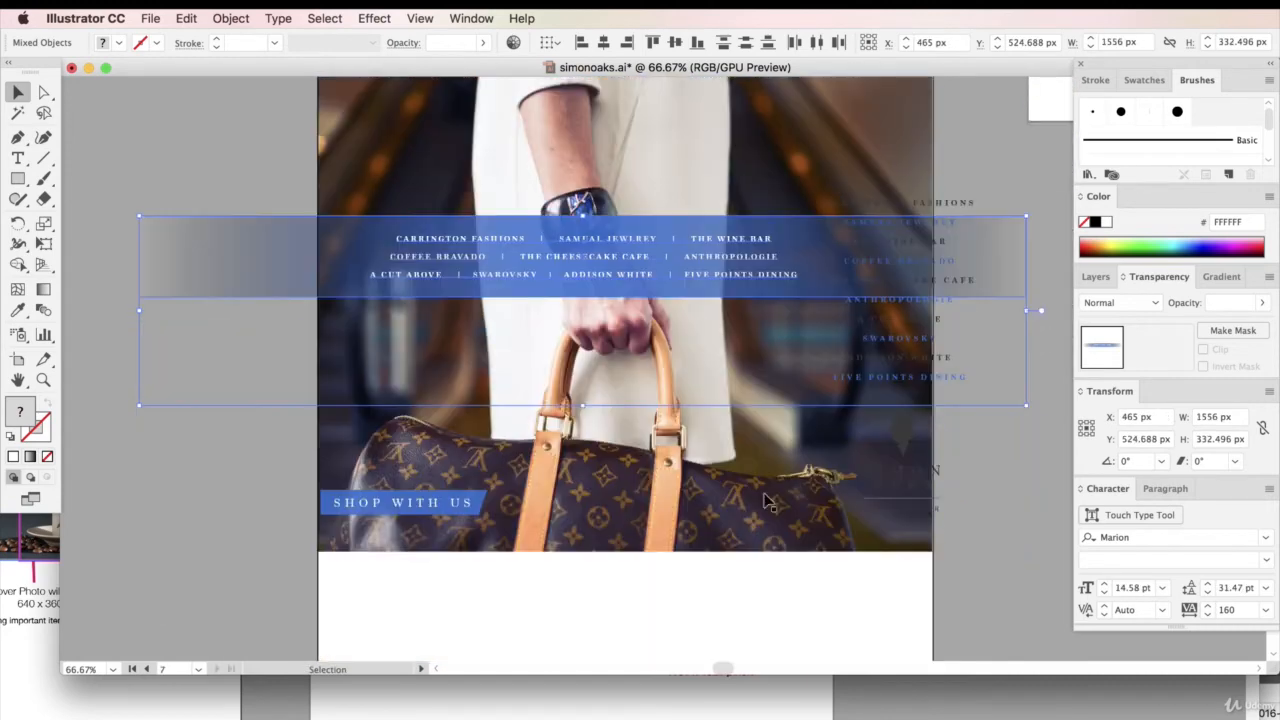
Step: Move the SHOP WITH US label off the portrait artboard onto the empty canvas beside it
click(900, 478)
click(450, 500)
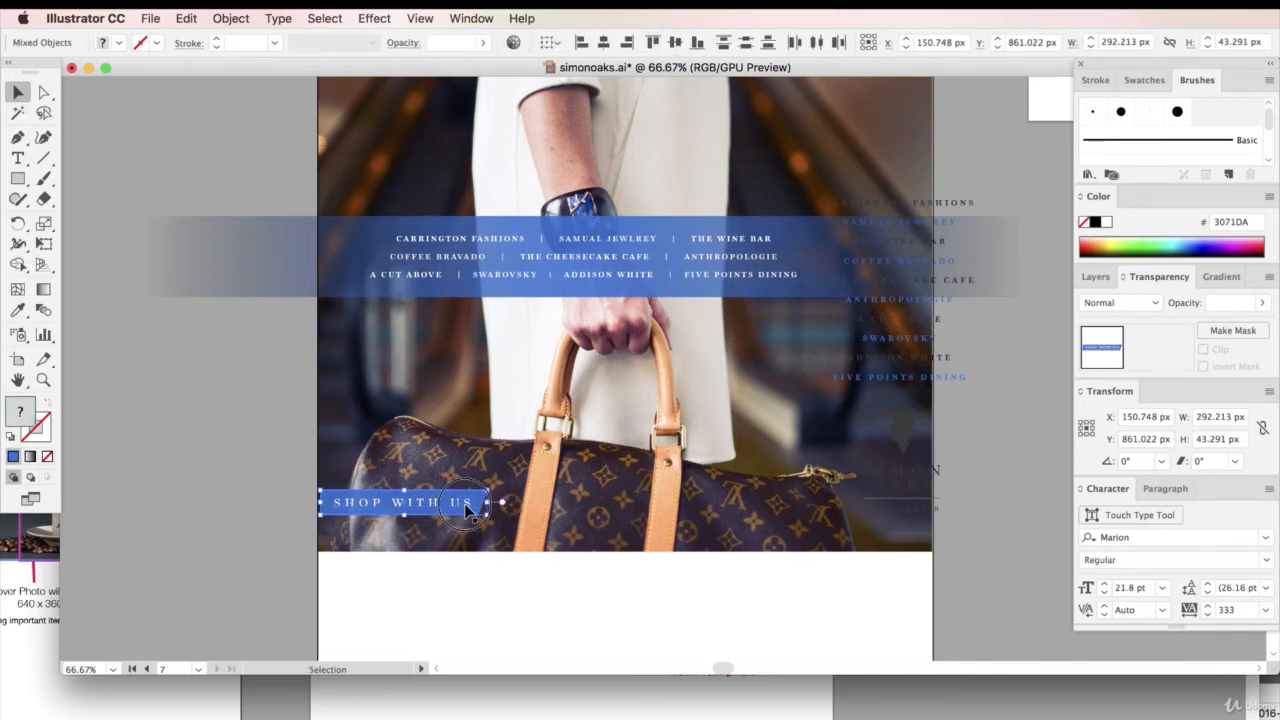
drag(471, 508, 230, 517)
Step: Delete the leftover vertical logo pieces on the portrait artboard: SIMON text, oak leaf icon, tagline and thin blue rule
click(926, 499)
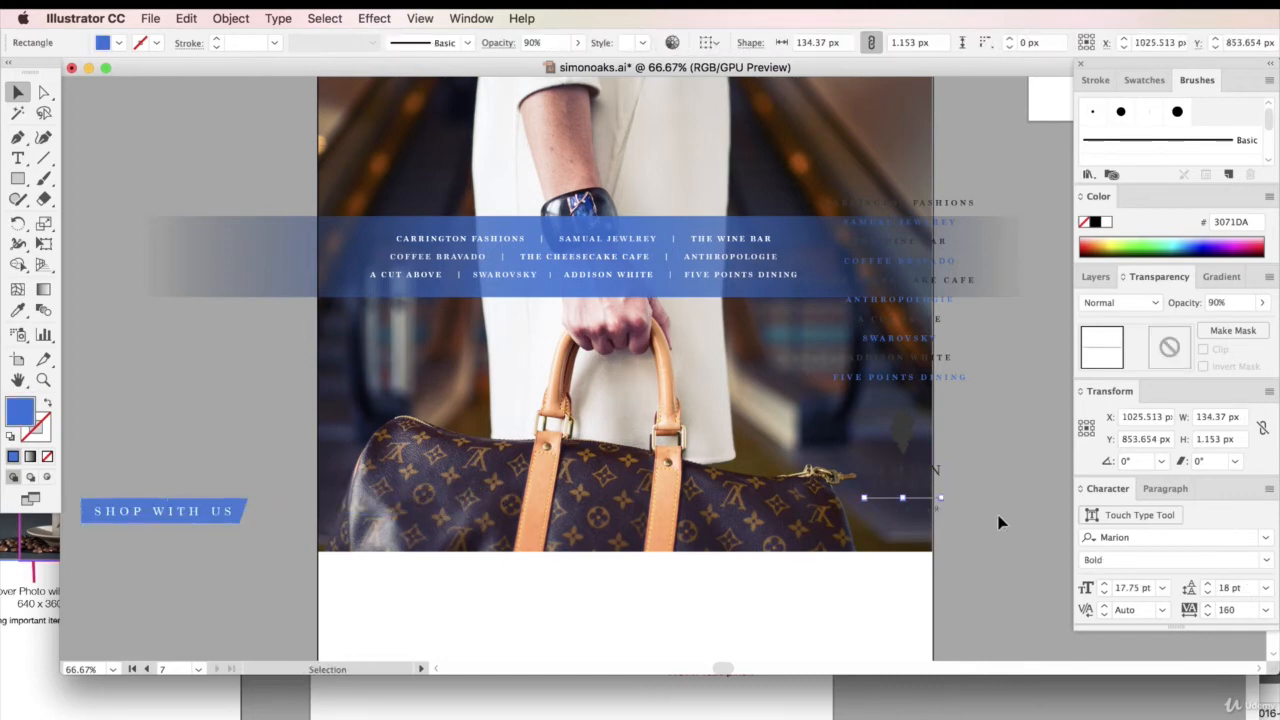
click(912, 468)
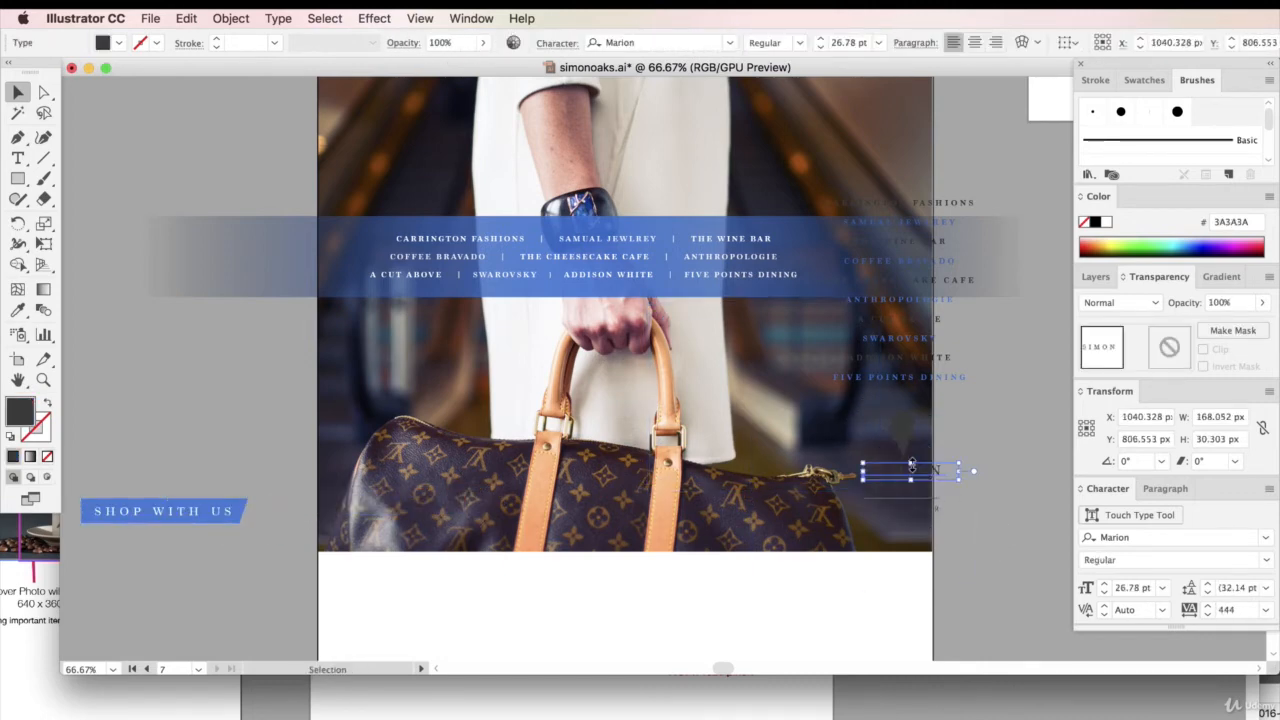
key(Delete)
click(904, 440)
key(Delete)
click(909, 510)
key(Delete)
click(909, 497)
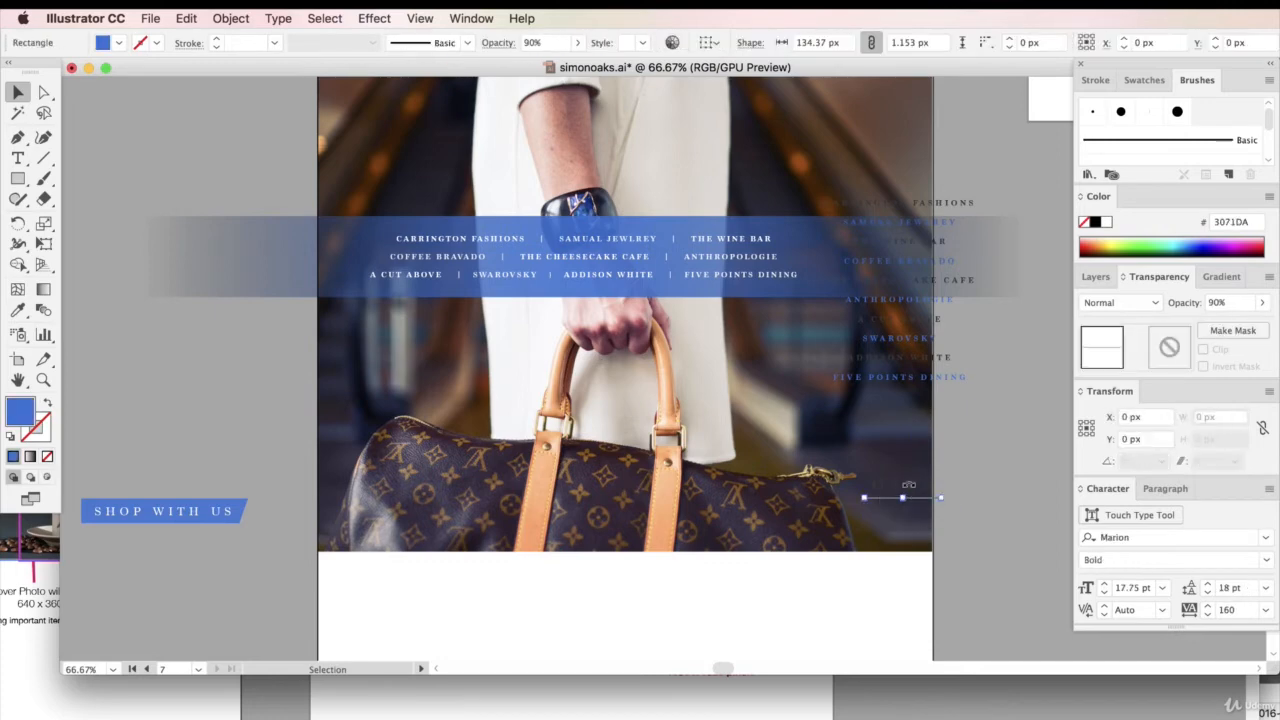
key(Delete)
Step: Move the blue banner and its three-line store list down to overlap the bottom edge of the portrait photo
click(895, 396)
scroll(755, 345, down, 1)
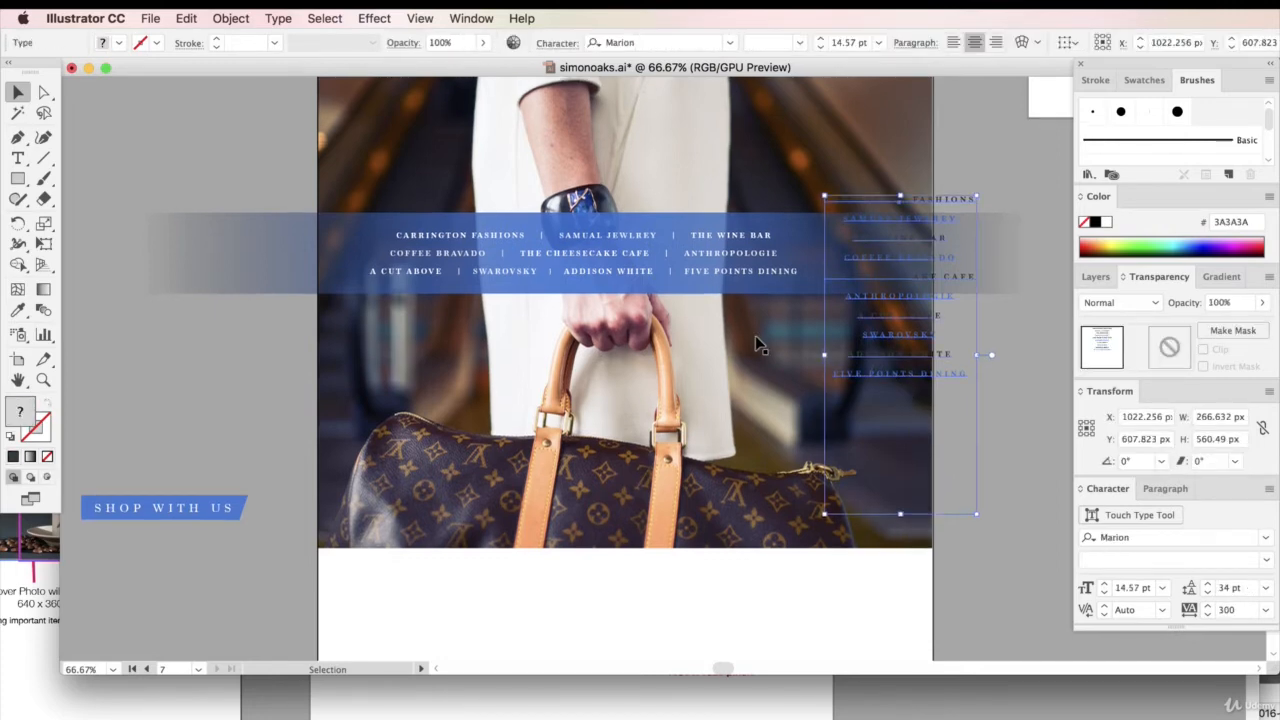
click(697, 217)
shift+click(714, 247)
click(733, 233)
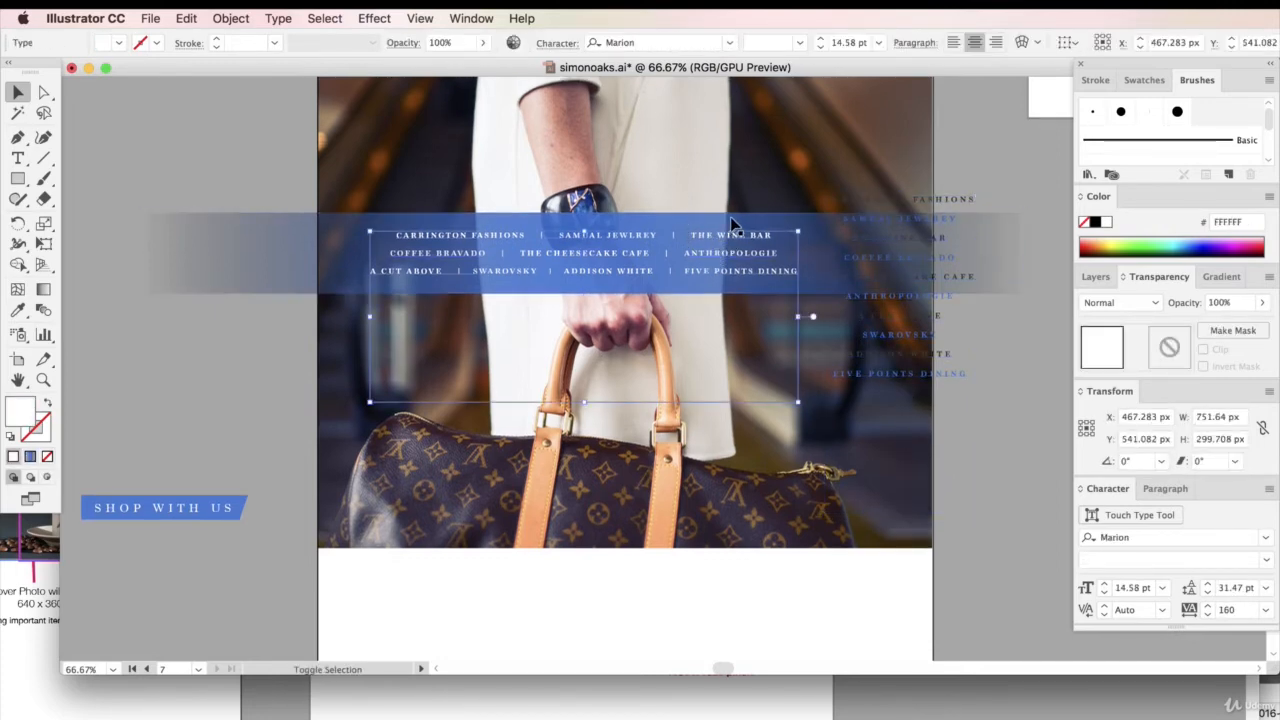
shift+click(708, 279)
scroll(706, 369, down, 5)
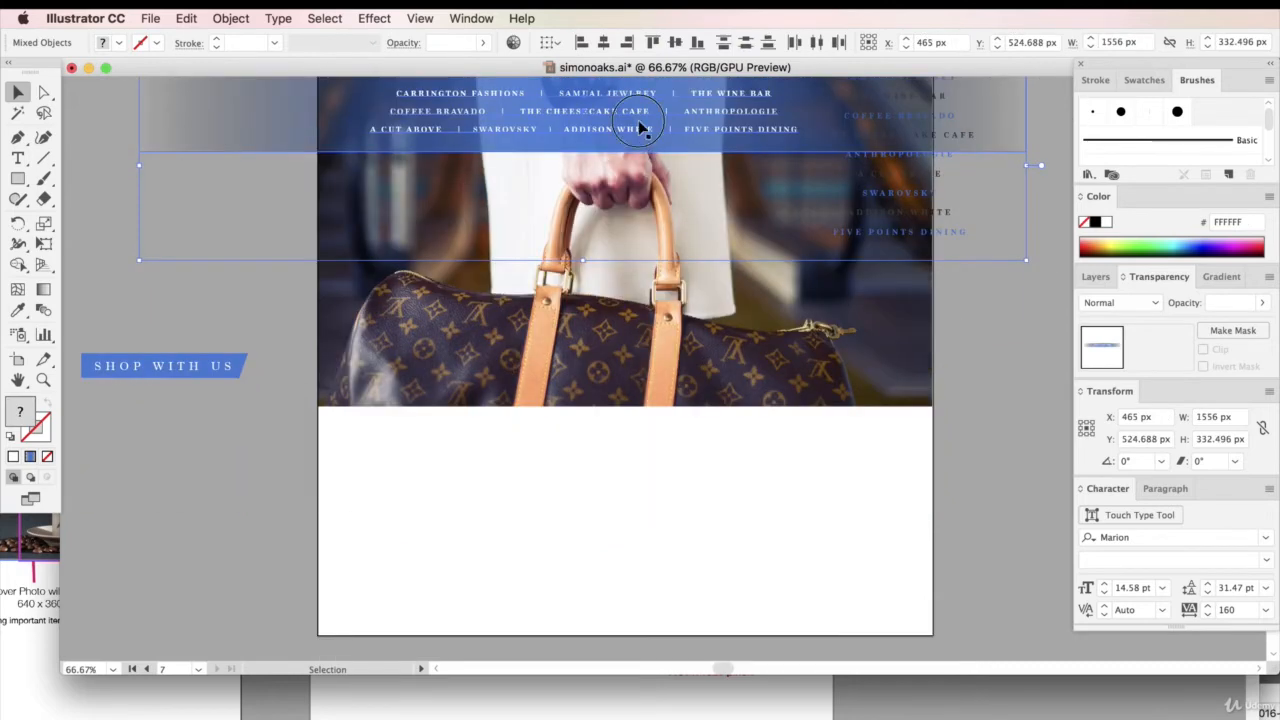
drag(640, 128, 696, 449)
scroll(678, 479, up, 1)
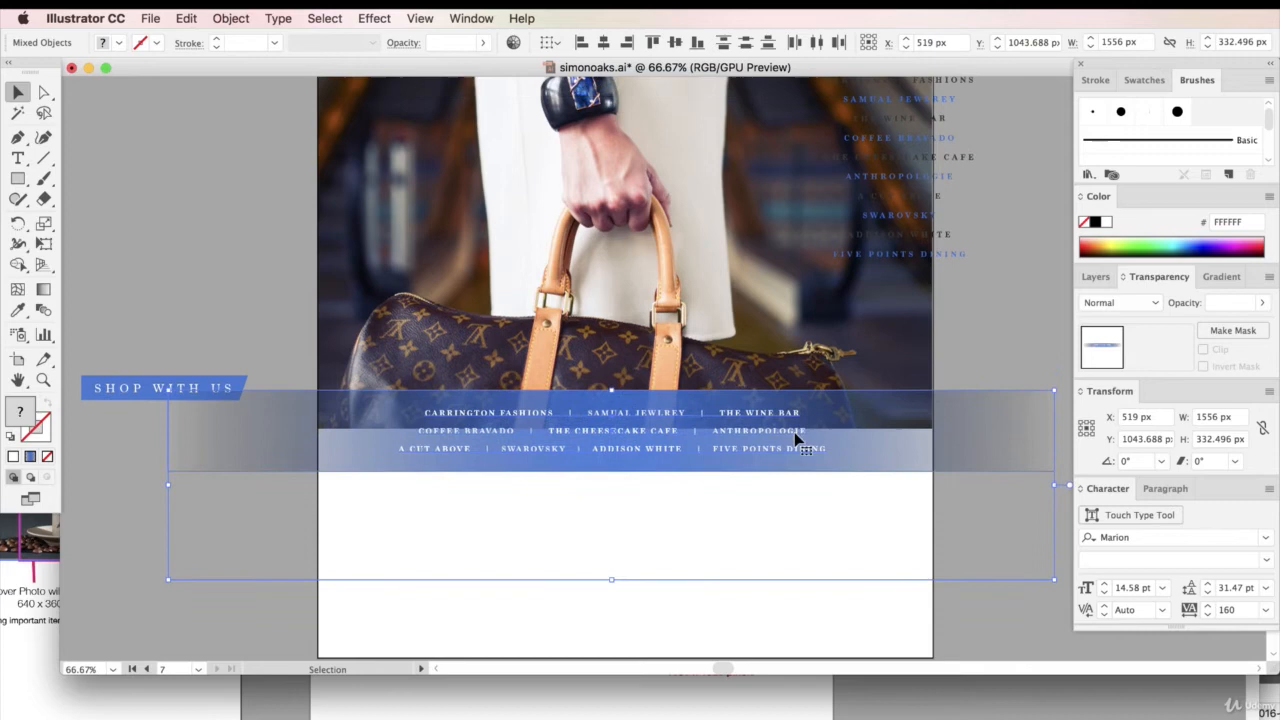
Step: Set both end stops of the banner's gradient to 100% opacity
click(897, 440)
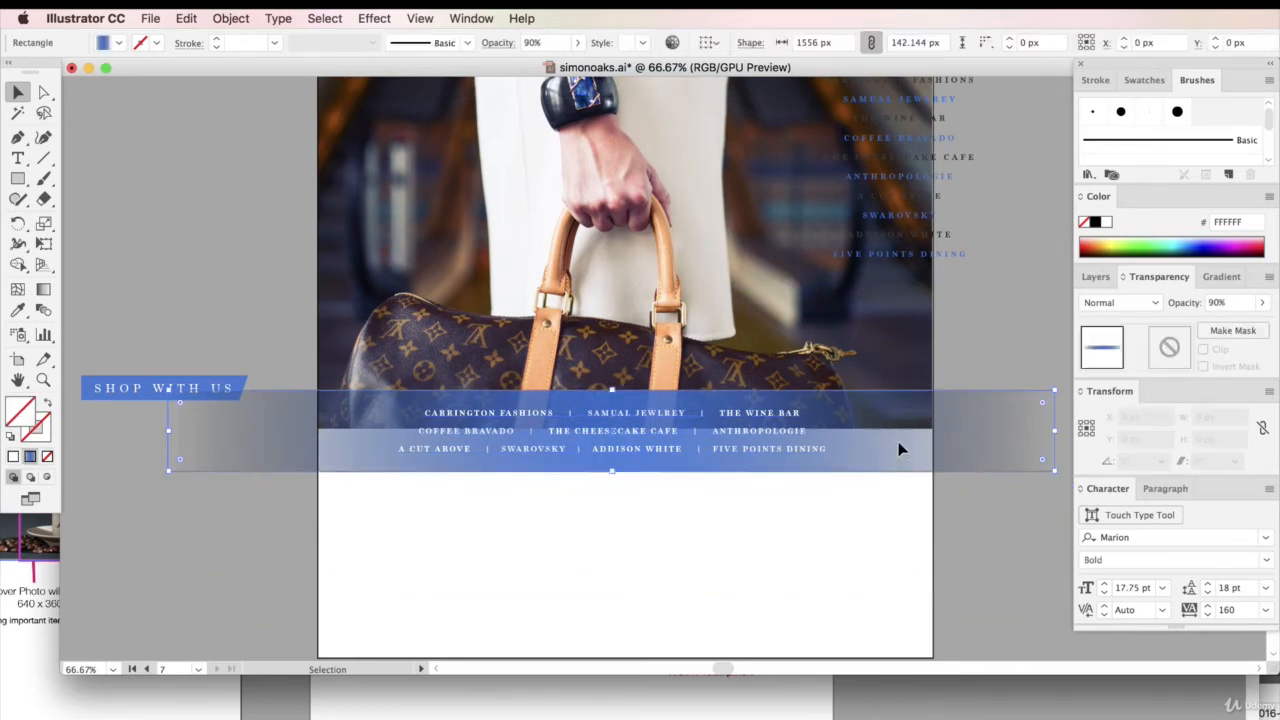
click(1220, 277)
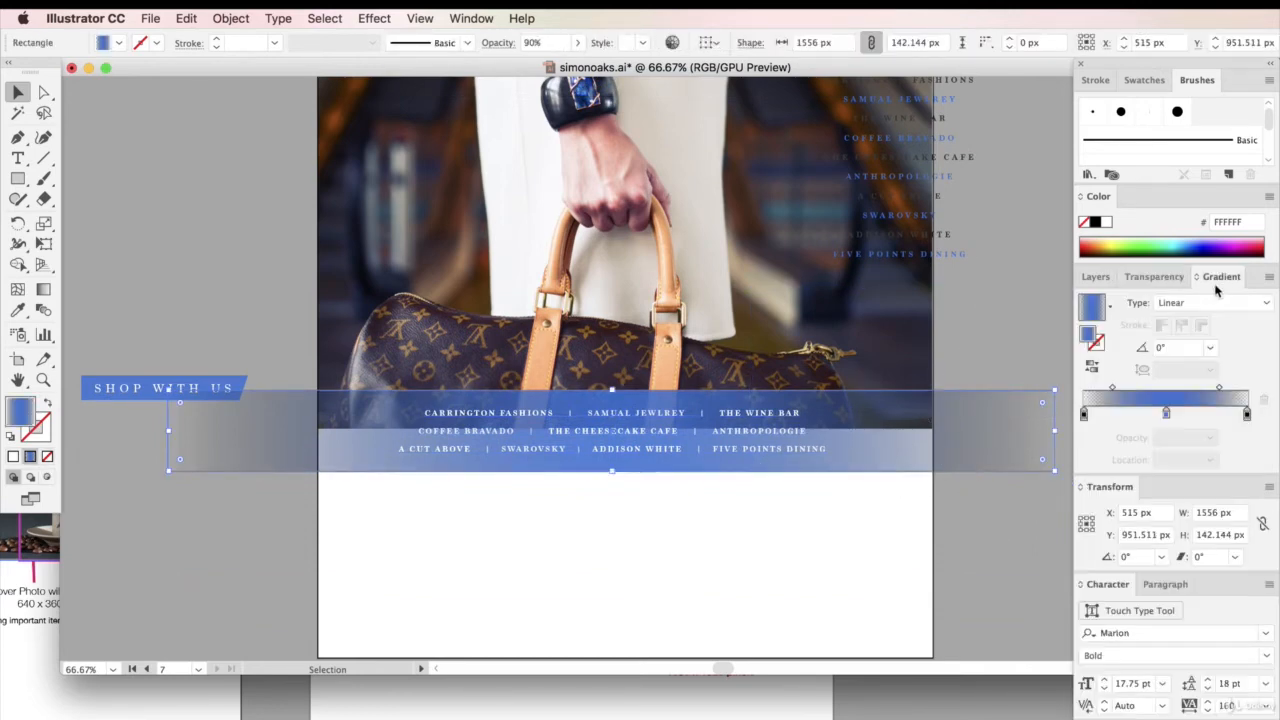
click(1083, 414)
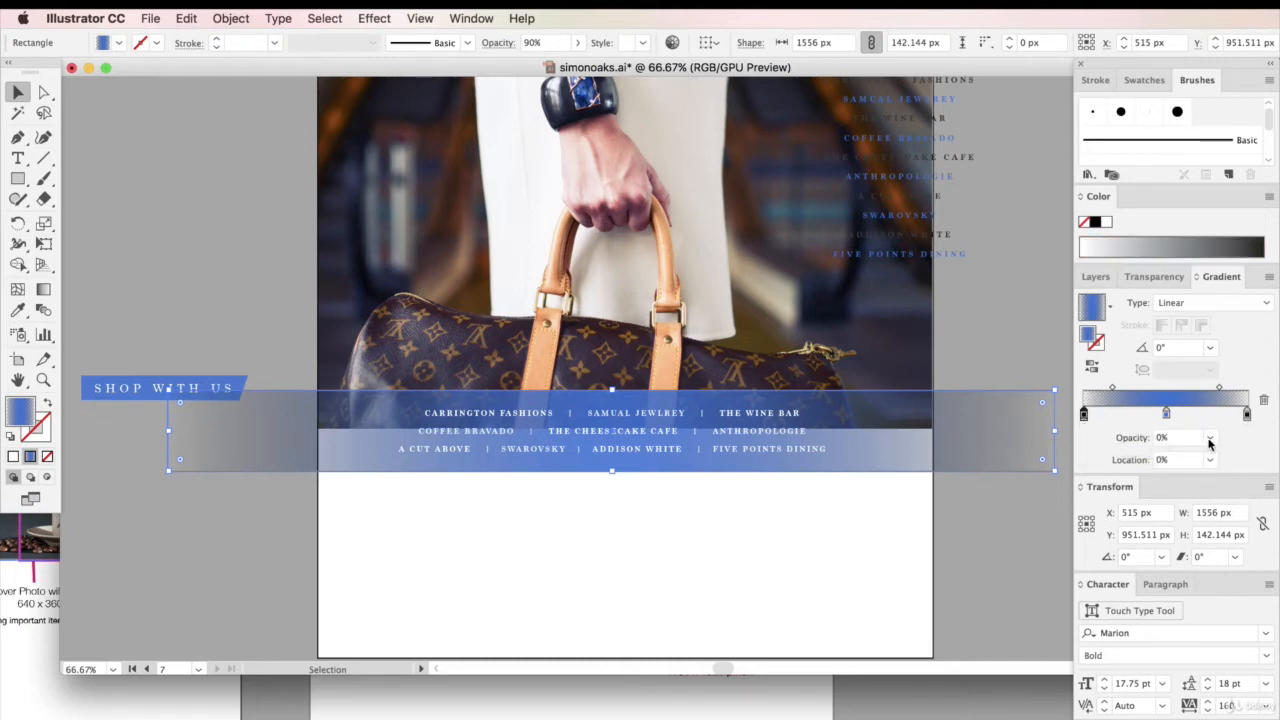
click(1209, 439)
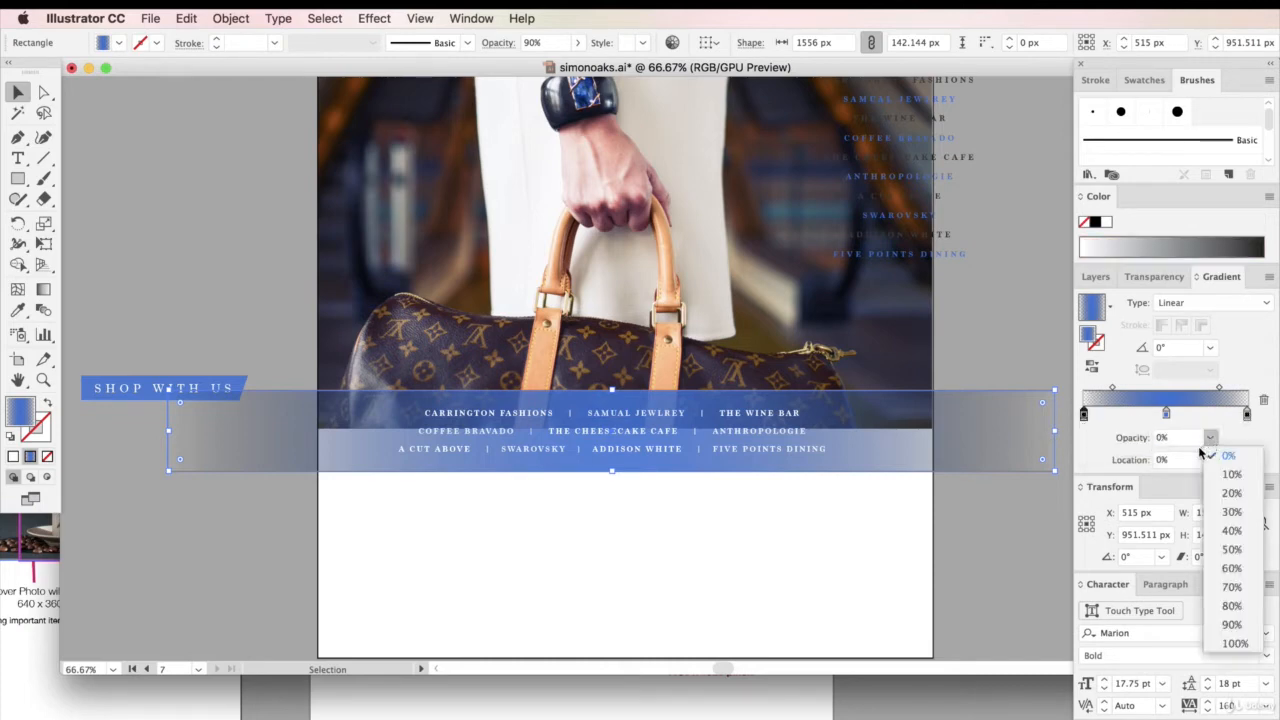
click(1233, 644)
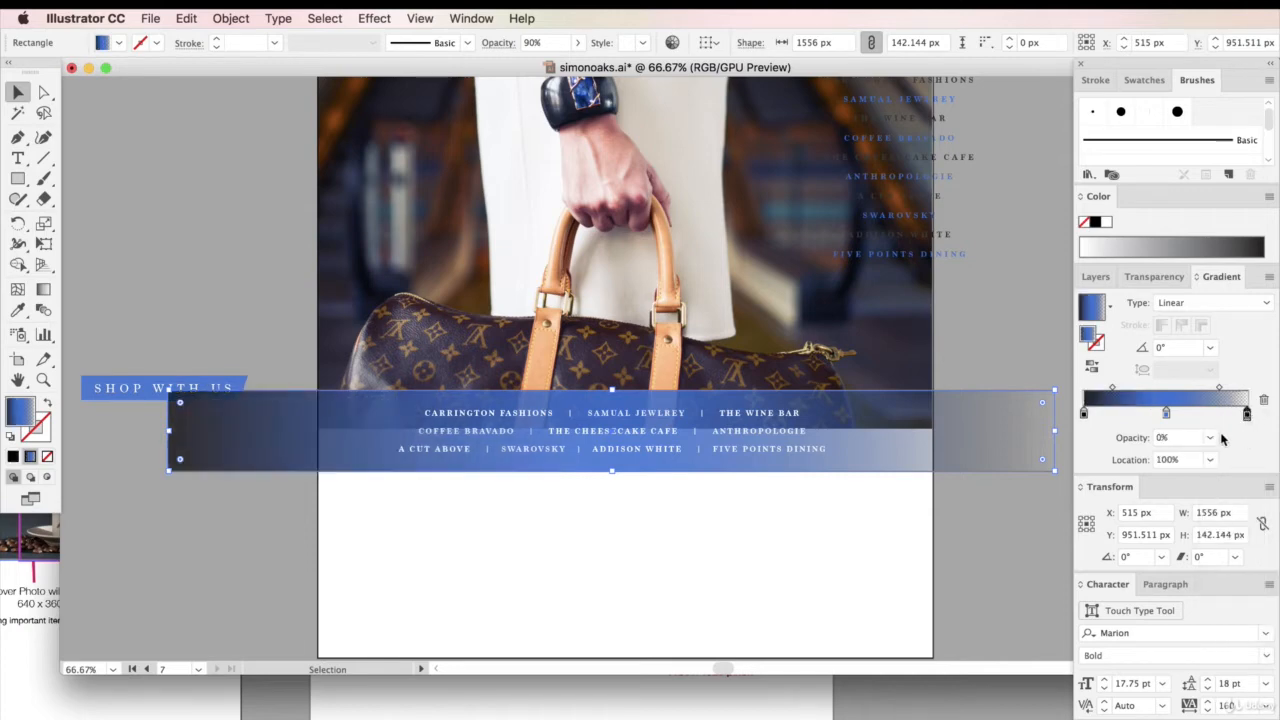
click(1209, 437)
click(1230, 645)
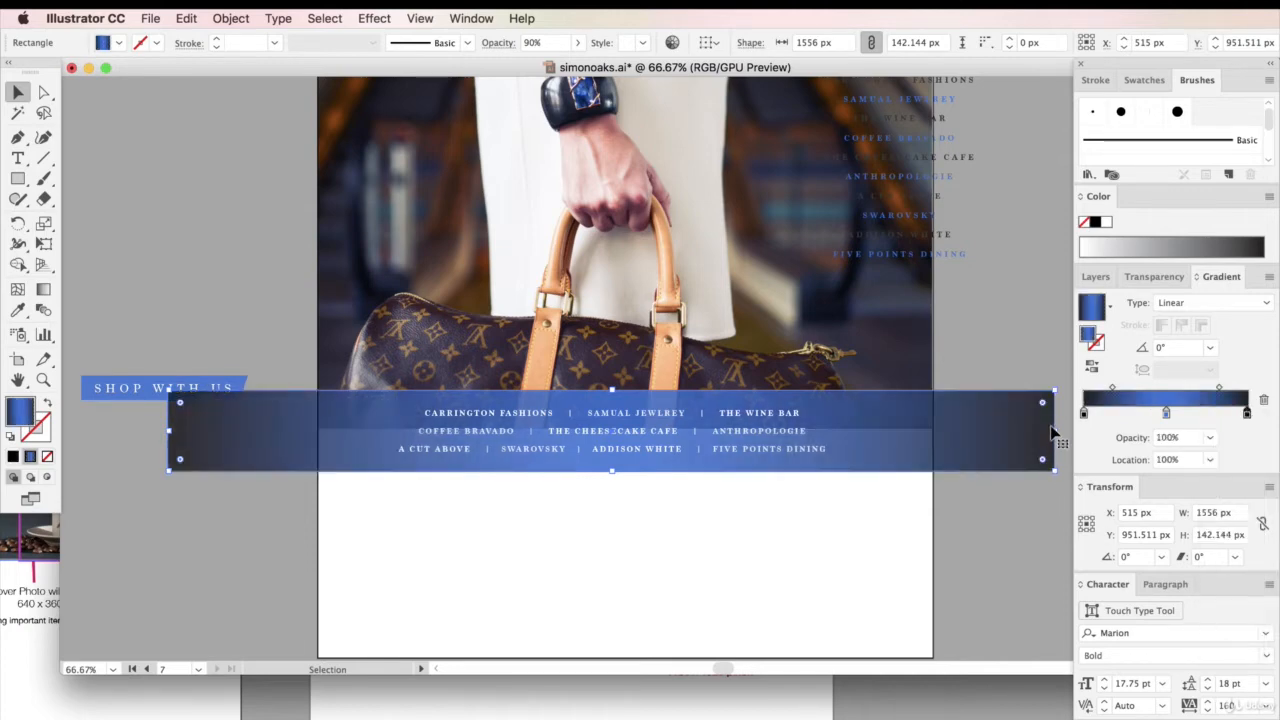
Step: Raise the banner rectangle's overall opacity to 100% and deselect it
click(1156, 276)
click(1262, 303)
drag(1249, 322, 1273, 331)
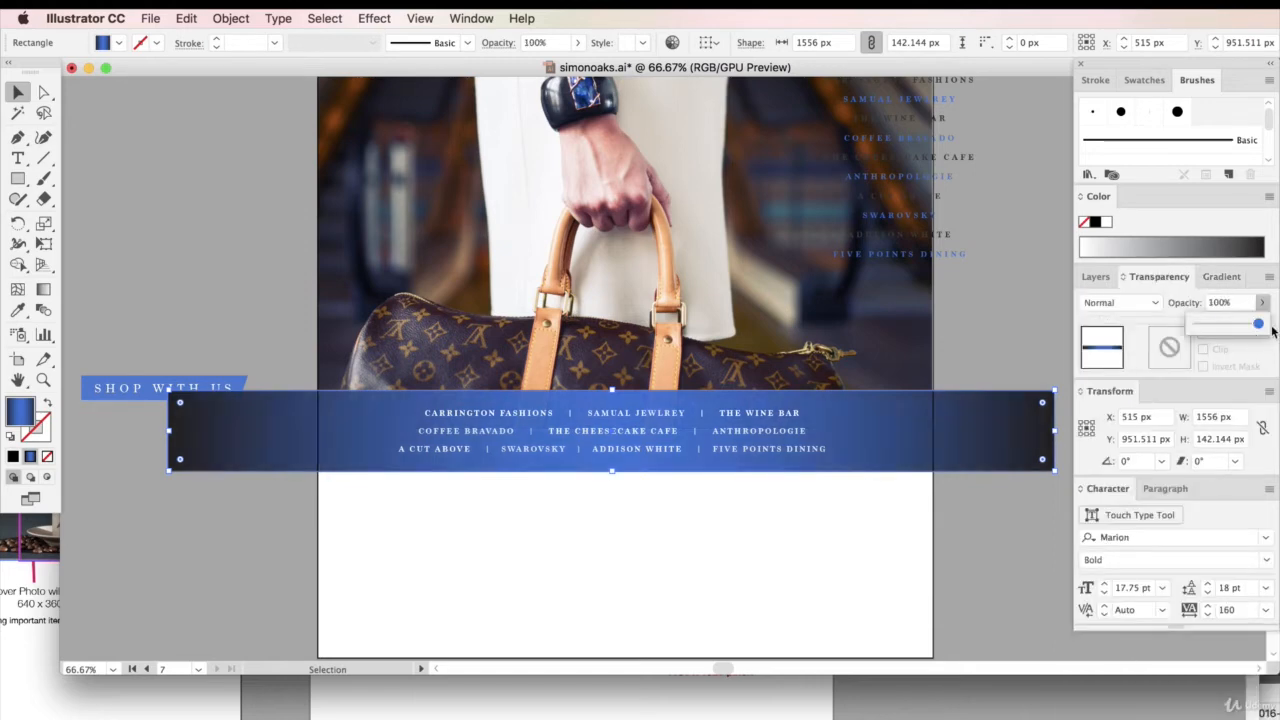
click(1011, 282)
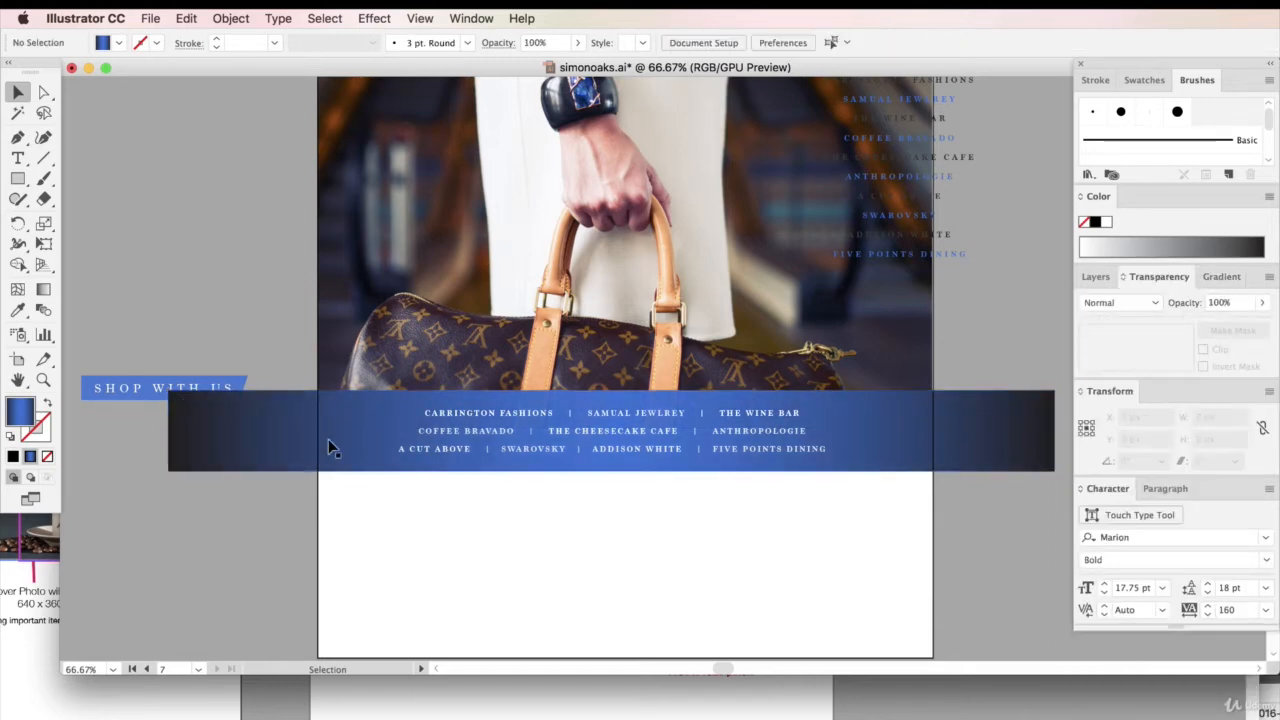
Step: Delete the SHOP WITH US text, its blue background shape and the leftover vertical store list
click(145, 392)
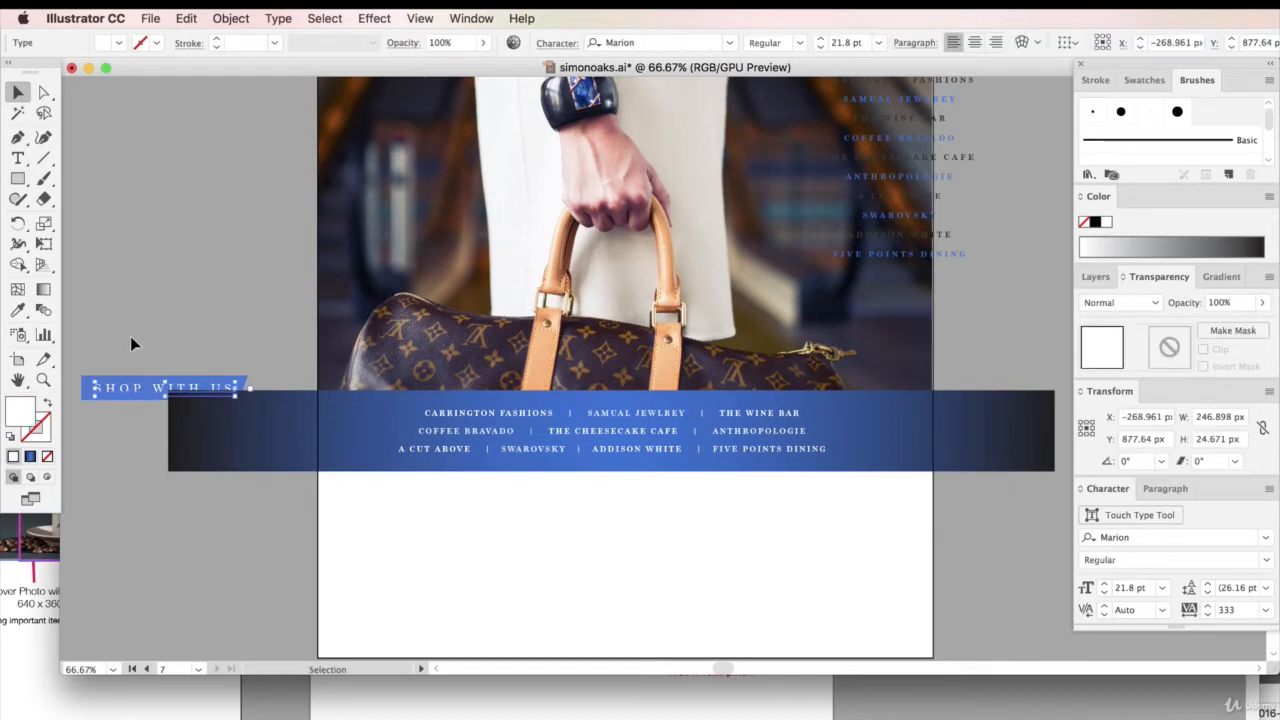
key(Delete)
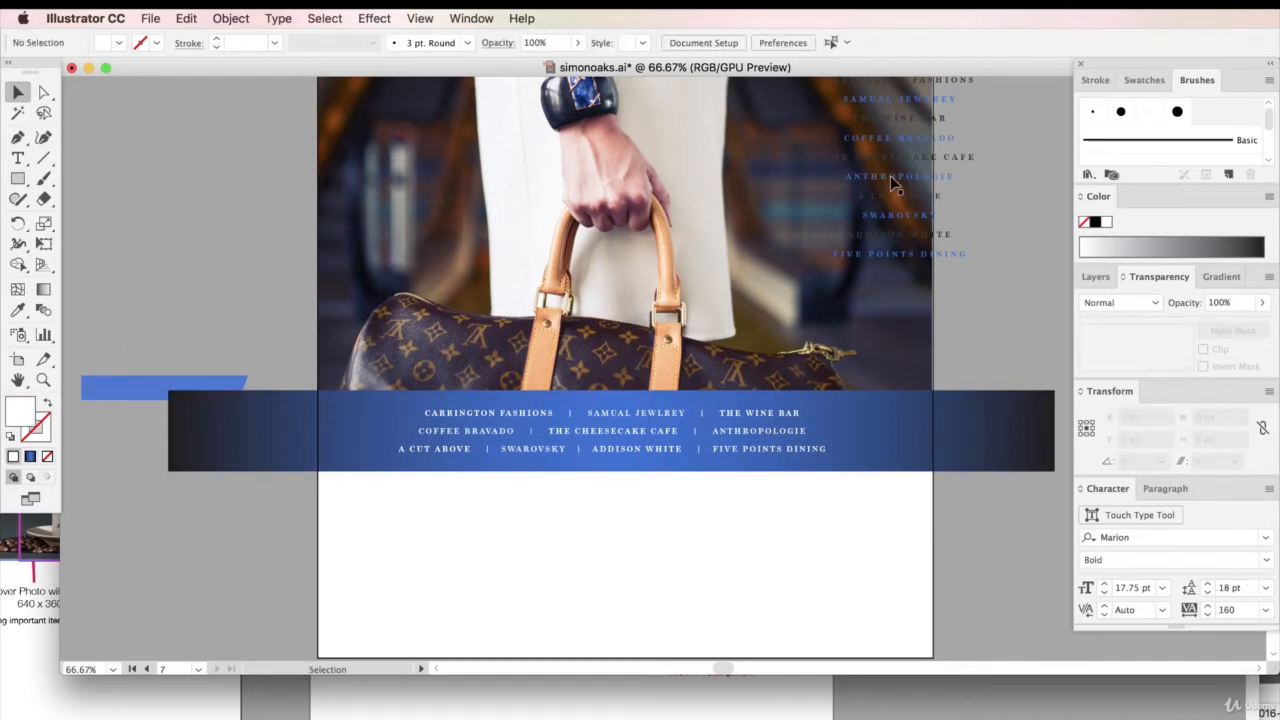
click(893, 183)
key(Delete)
click(155, 389)
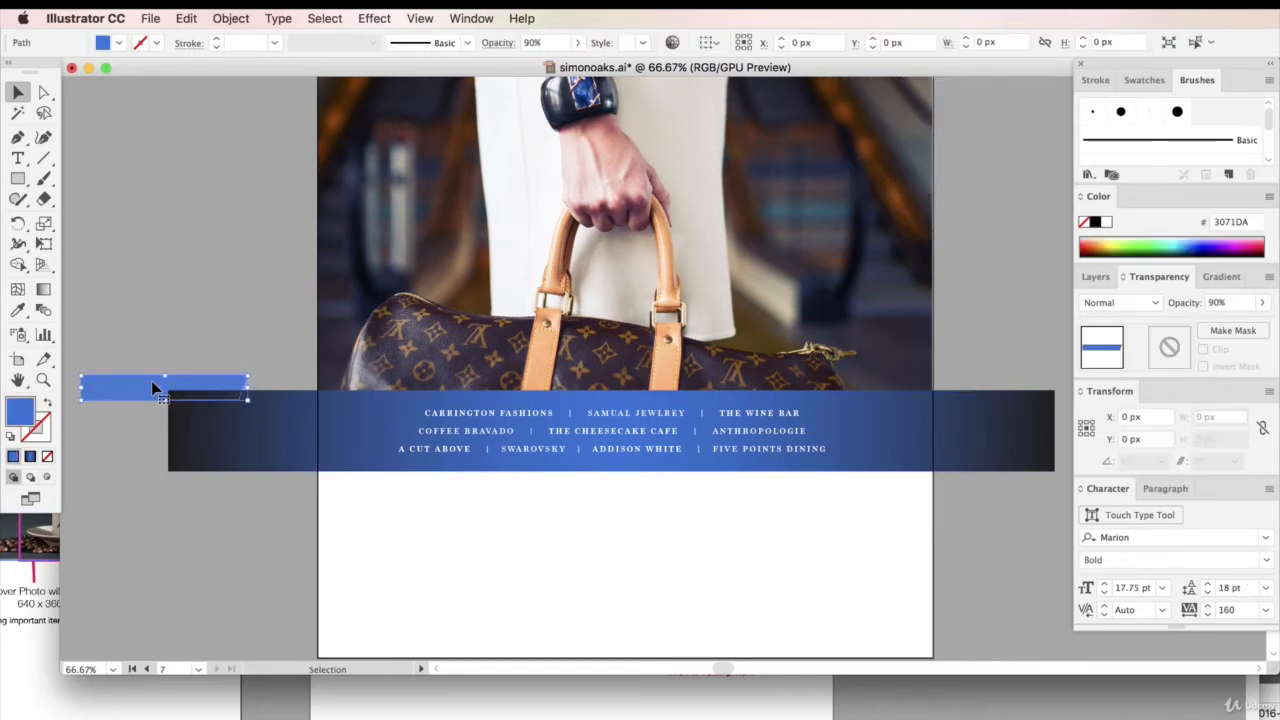
key(Delete)
Step: Enlarge the banner and store list together until the banner is about 2004 x 183 px, then deselect them
key(super+minus)
key(super+minus)
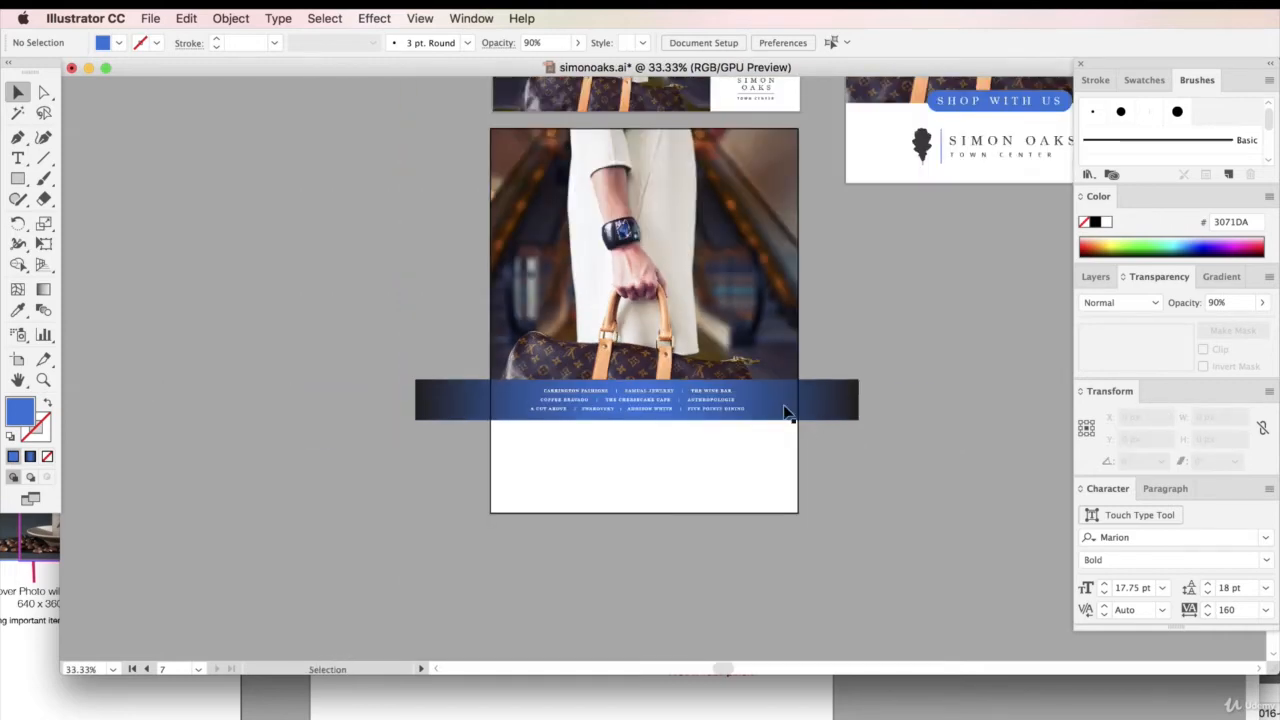
click(740, 409)
shift+click(800, 411)
drag(860, 483, 985, 540)
mouse_move(730, 417)
mouse_down()
mouse_move(681, 414)
mouse_move(728, 424)
mouse_up()
key(super+shift+a)
Step: Recolour the banner rectangle solid blue by sampling the SHOP WITH US button on the neighbouring artboard with the Eyedropper
click(867, 423)
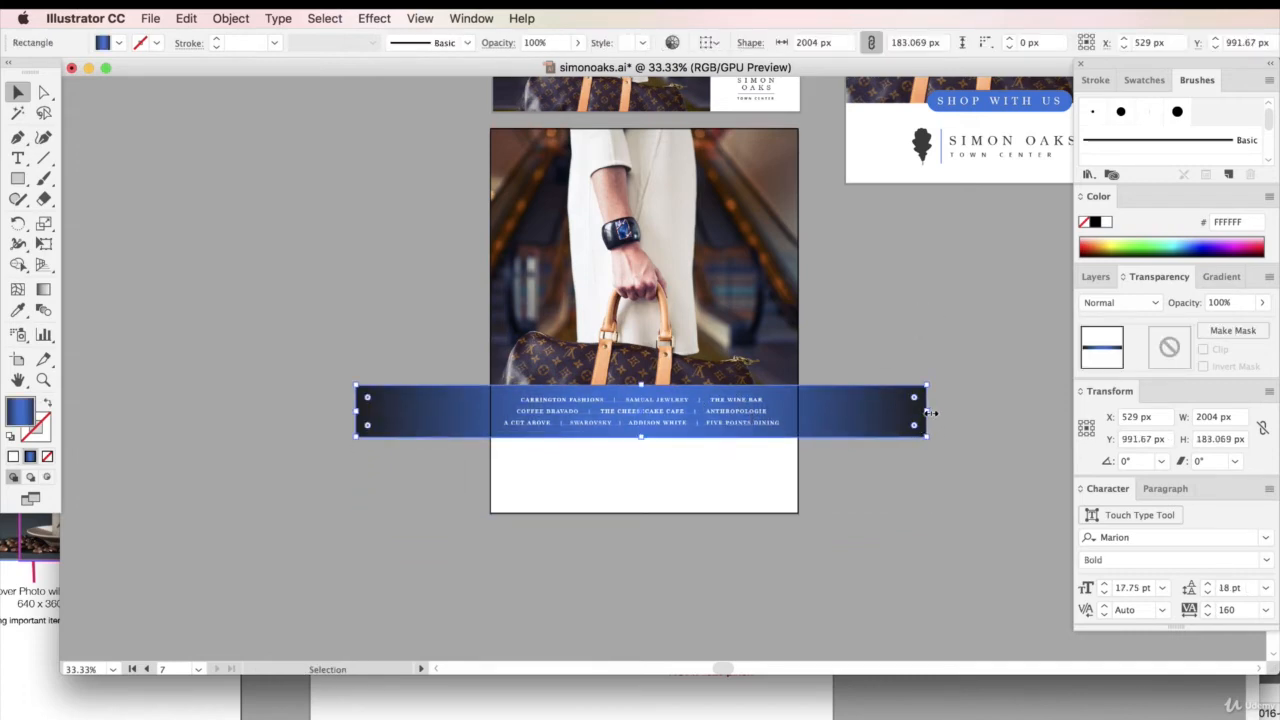
click(22, 183)
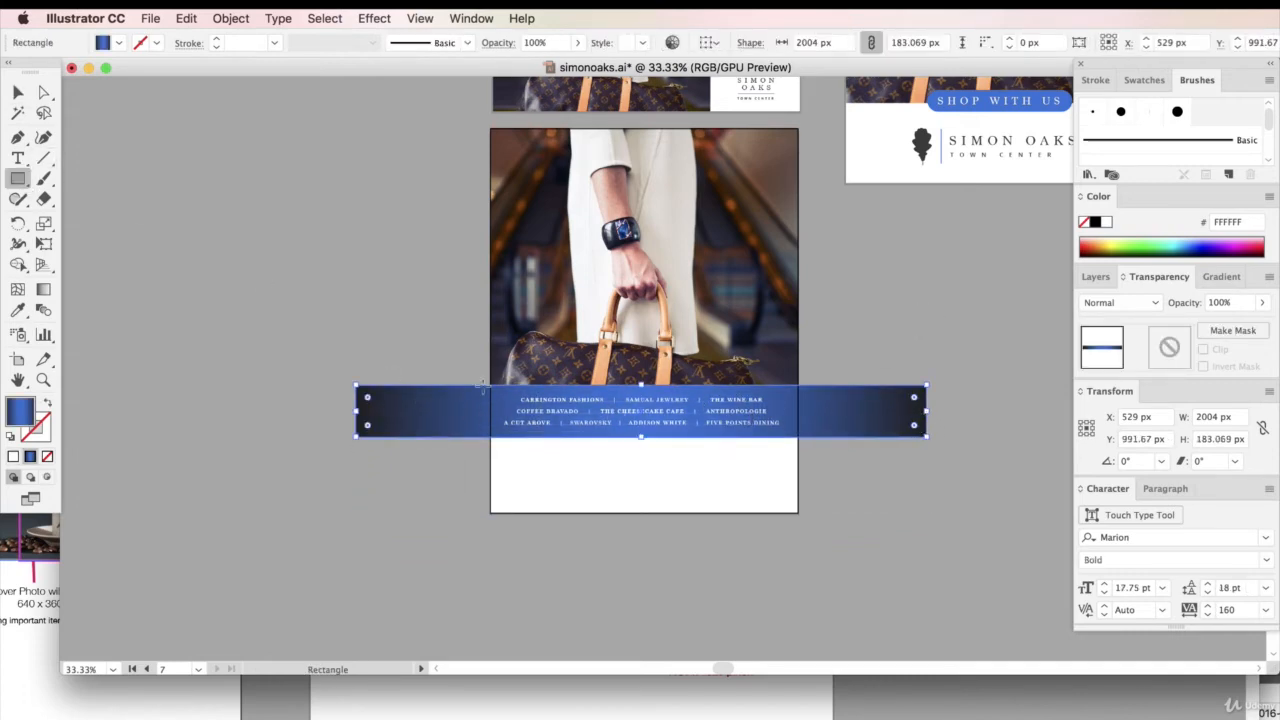
click(18, 92)
click(18, 311)
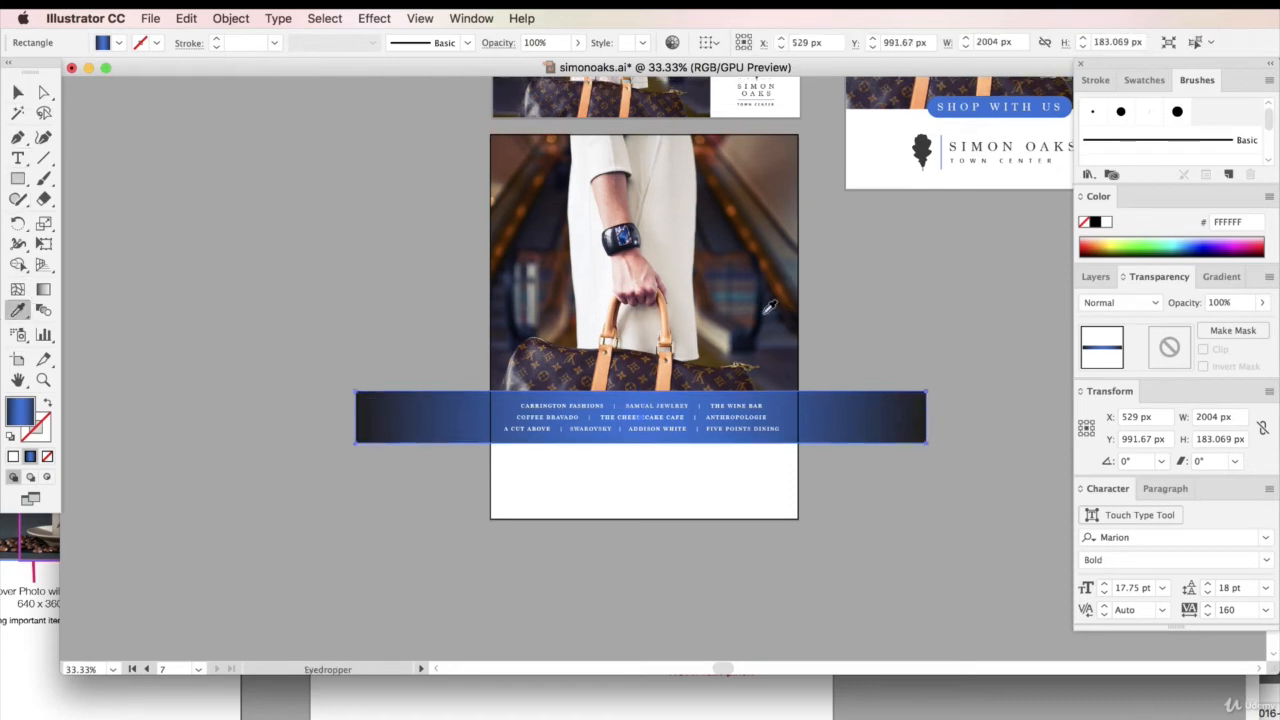
scroll(940, 140, up, 2)
click(940, 137)
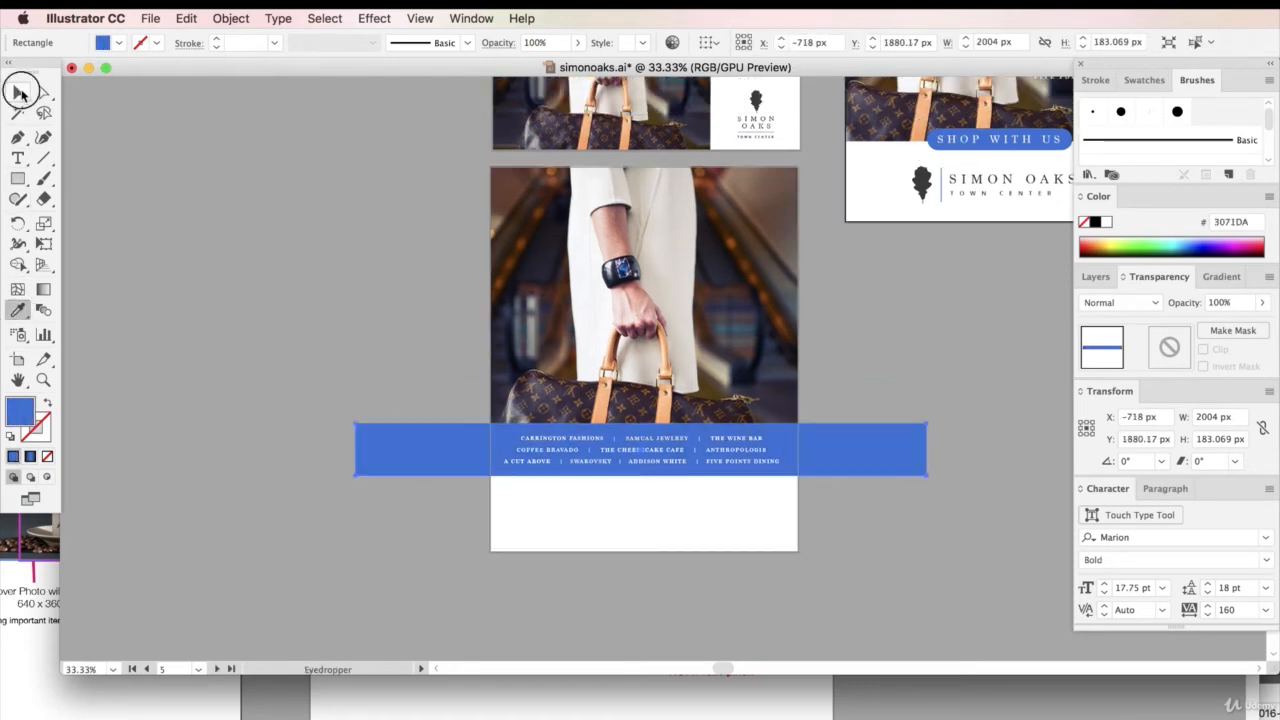
click(20, 92)
Step: Pull in both ends of the blue banner so it spans exactly the width of the portrait artboard
click(473, 443)
drag(357, 450, 469, 448)
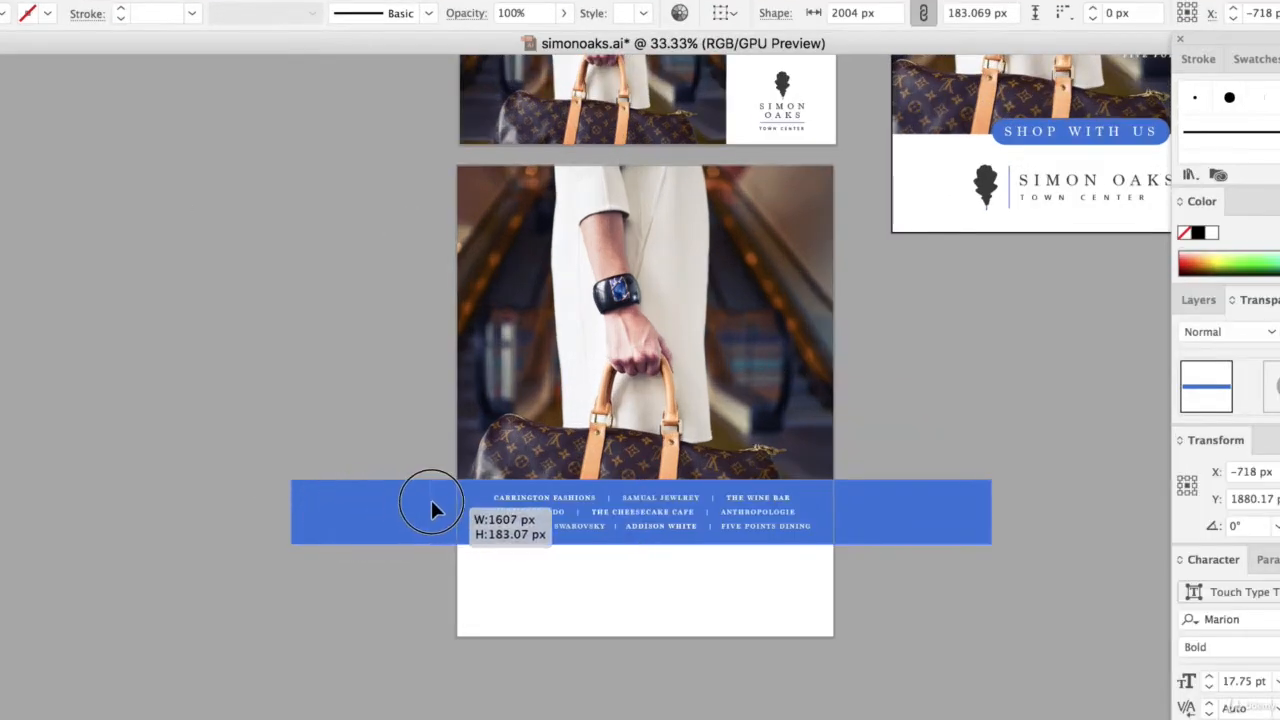
drag(433, 510, 457, 508)
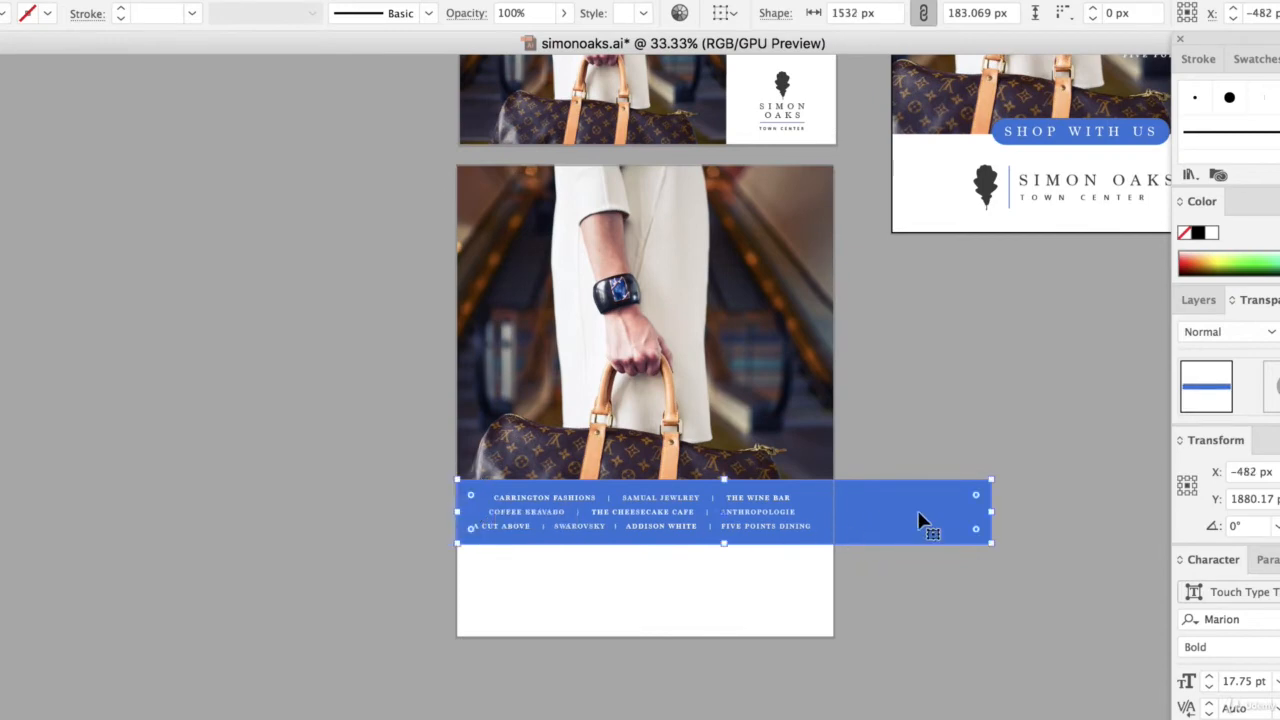
drag(997, 514, 833, 507)
click(912, 411)
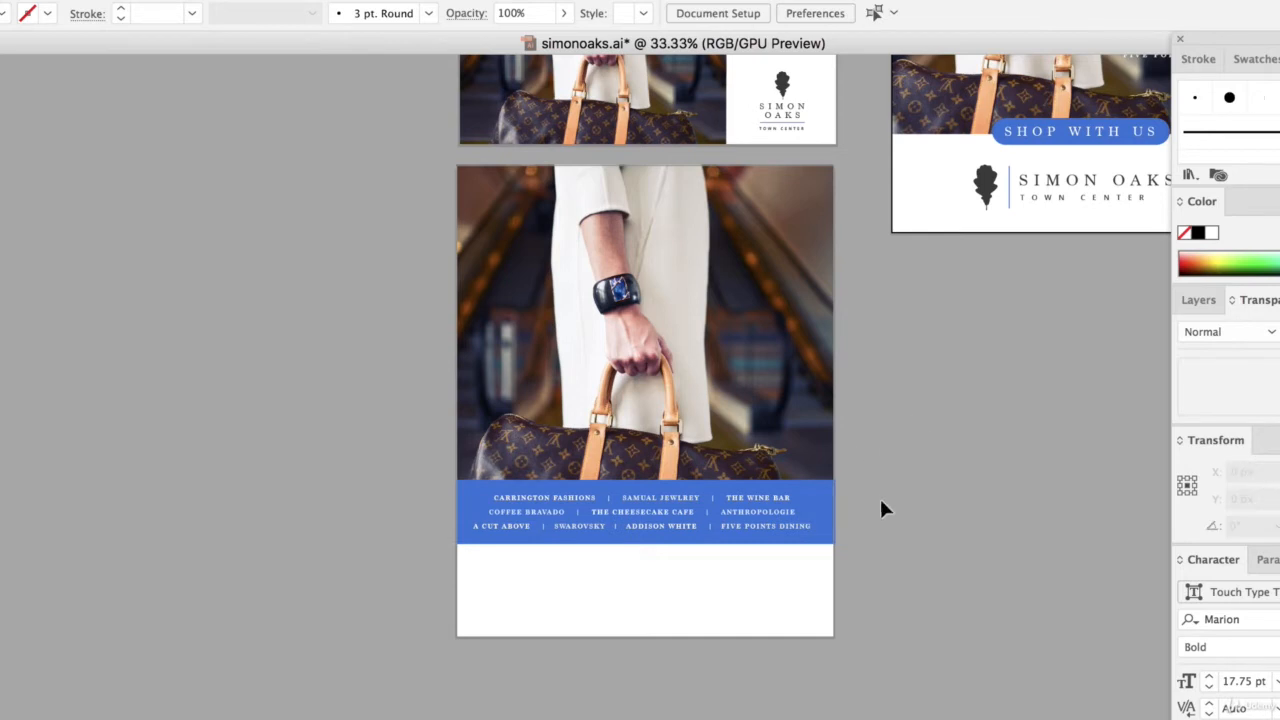
scroll(900, 548, up, 2)
click(697, 428)
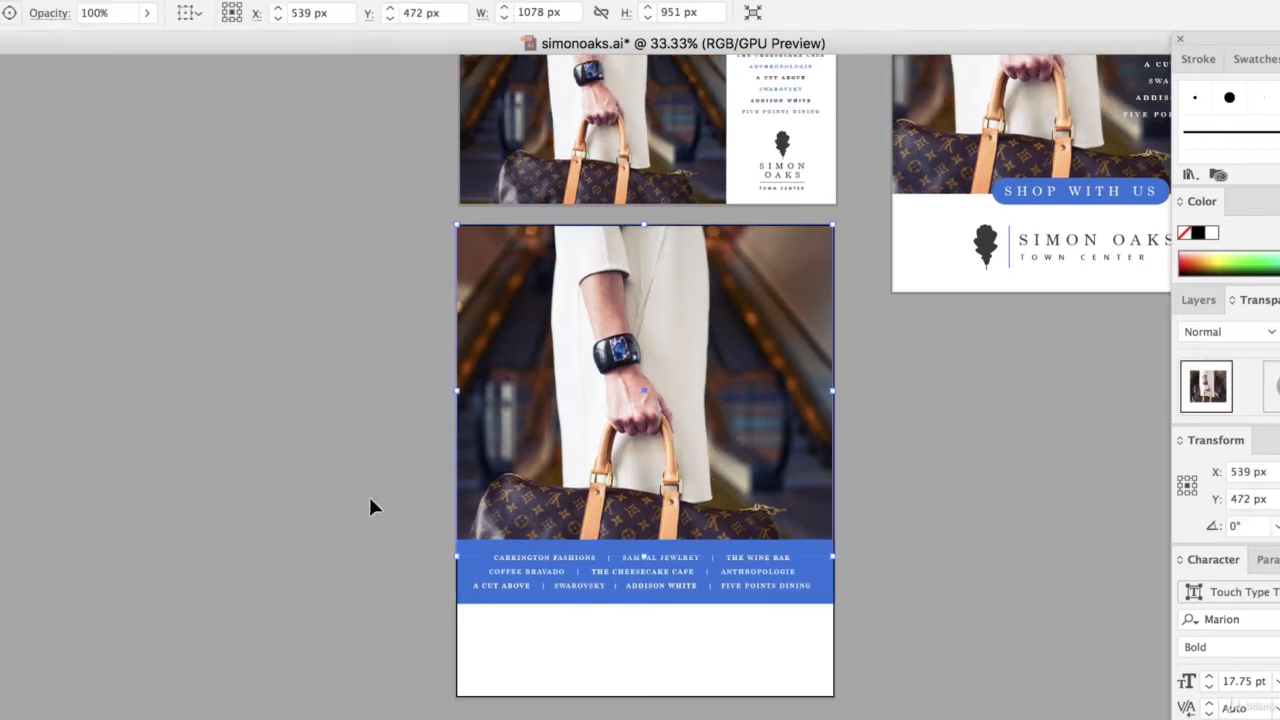
drag(402, 447, 592, 576)
click(838, 368)
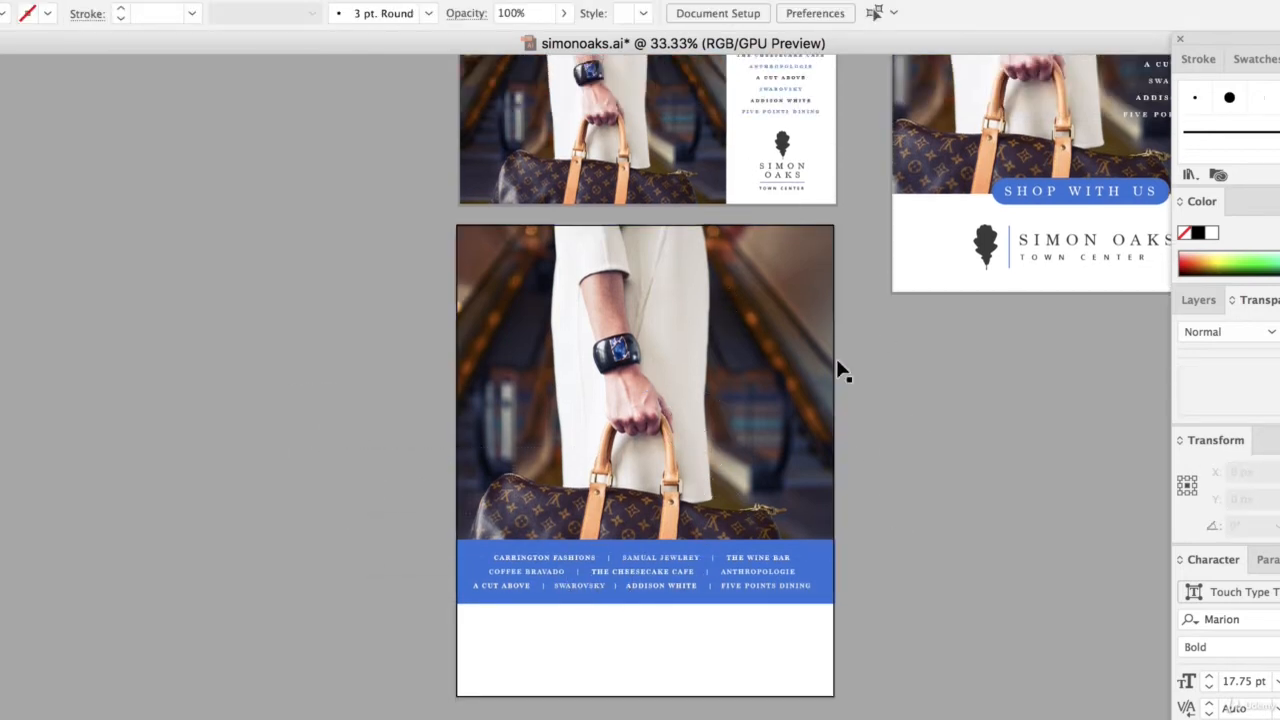
Step: Copy the horizontal Simon Oaks Town Center logo from the neighbouring artboard and centre it in the white area below the blue banner
click(1034, 248)
click(997, 251)
key(super+c)
key(super+v)
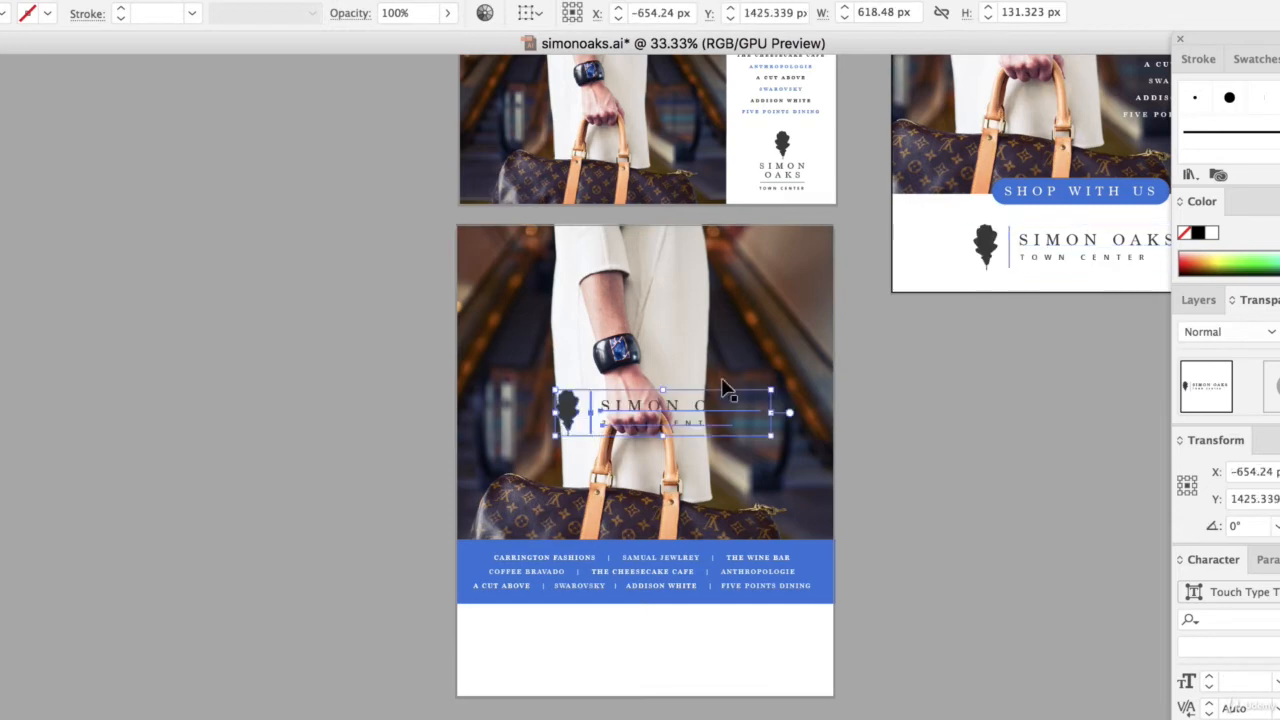
drag(657, 411, 646, 648)
click(940, 598)
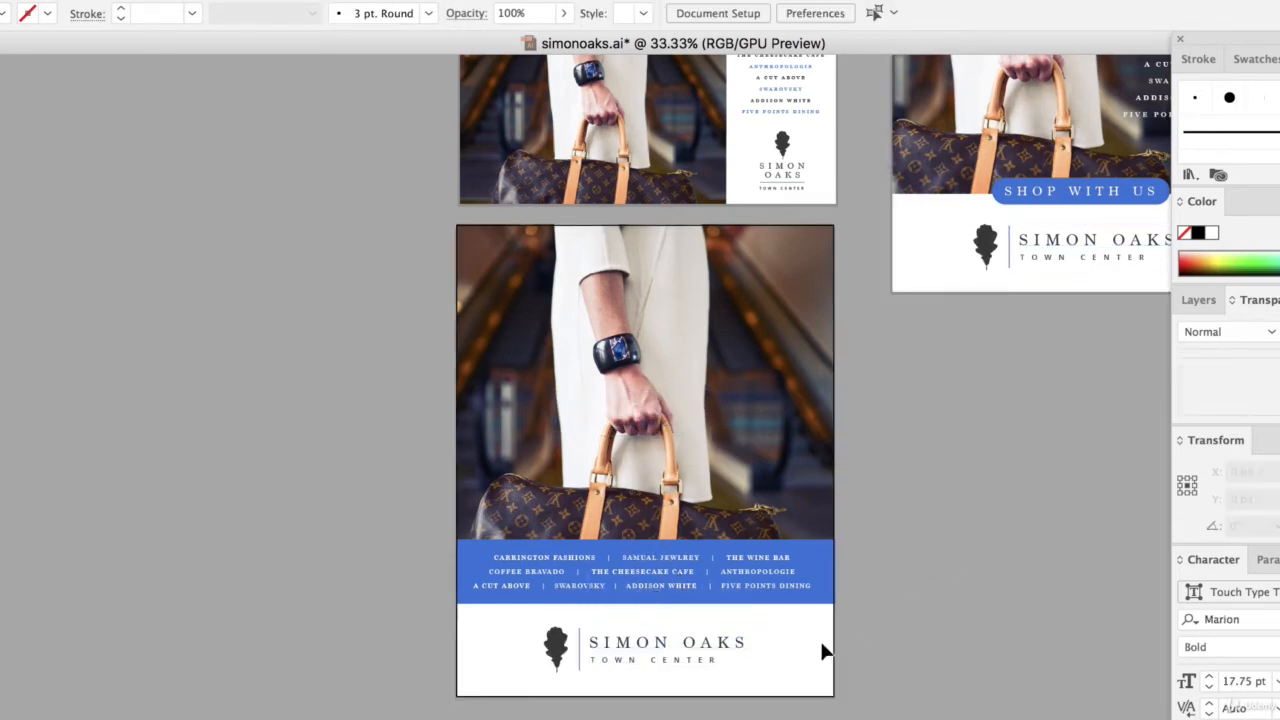
Step: Enlarge the store list text to about 19.28 pt and nudge it into the centre of the blue banner
click(783, 555)
drag(811, 553, 821, 546)
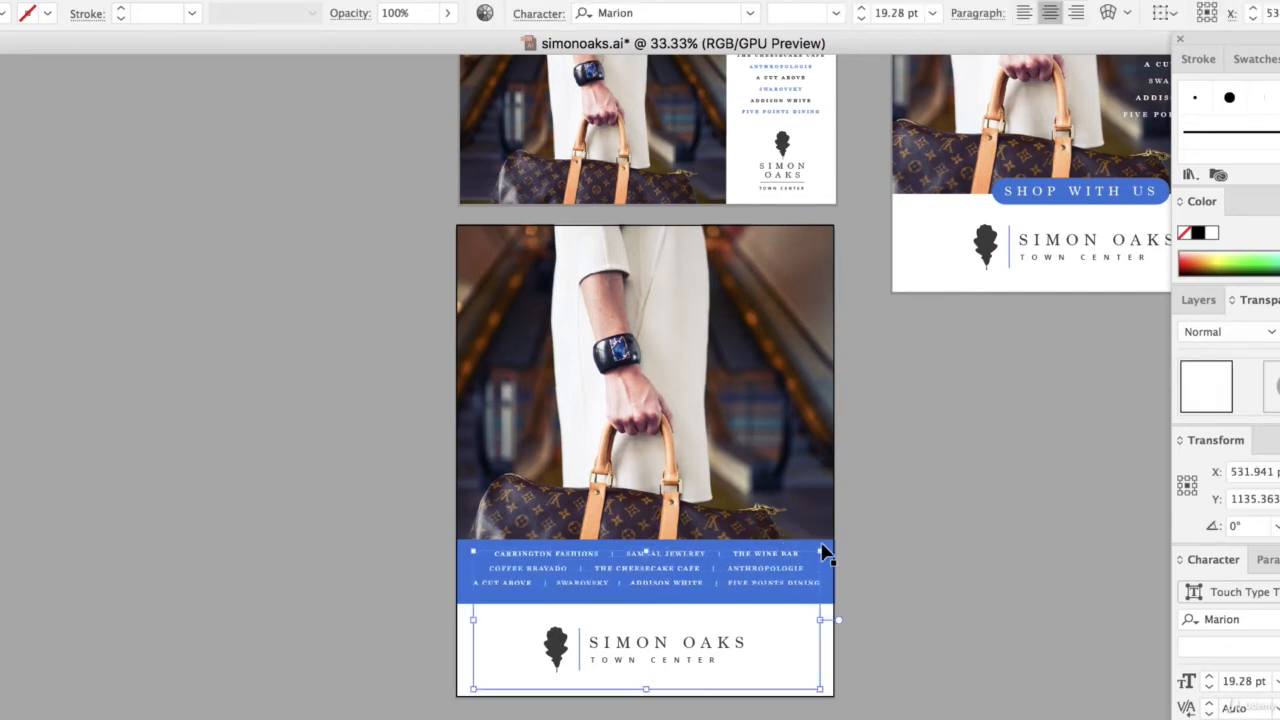
key(Left)
key(Left)
key(Left)
key(Left)
key(Left)
key(Left)
key(Left)
key(Left)
key(Down)
key(Down)
key(Down)
key(Down)
key(Down)
key(Down)
key(Down)
key(Down)
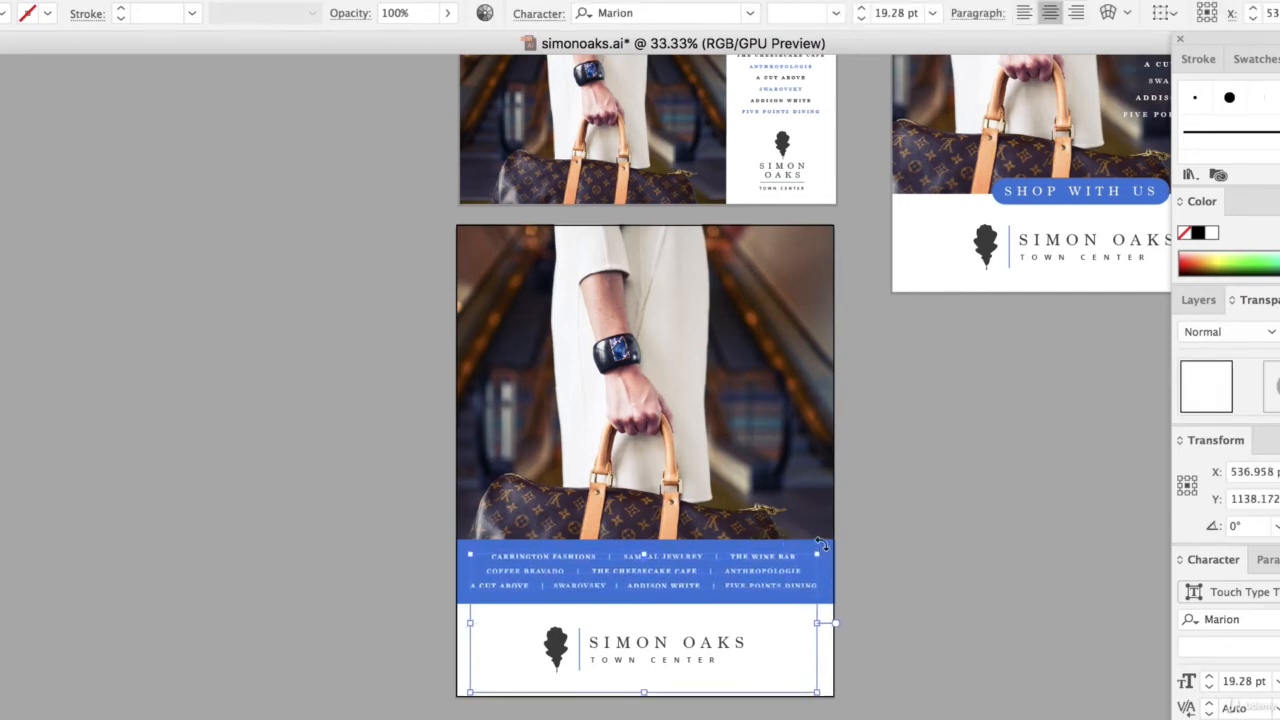
key(Left)
key(Left)
key(Up)
click(310, 385)
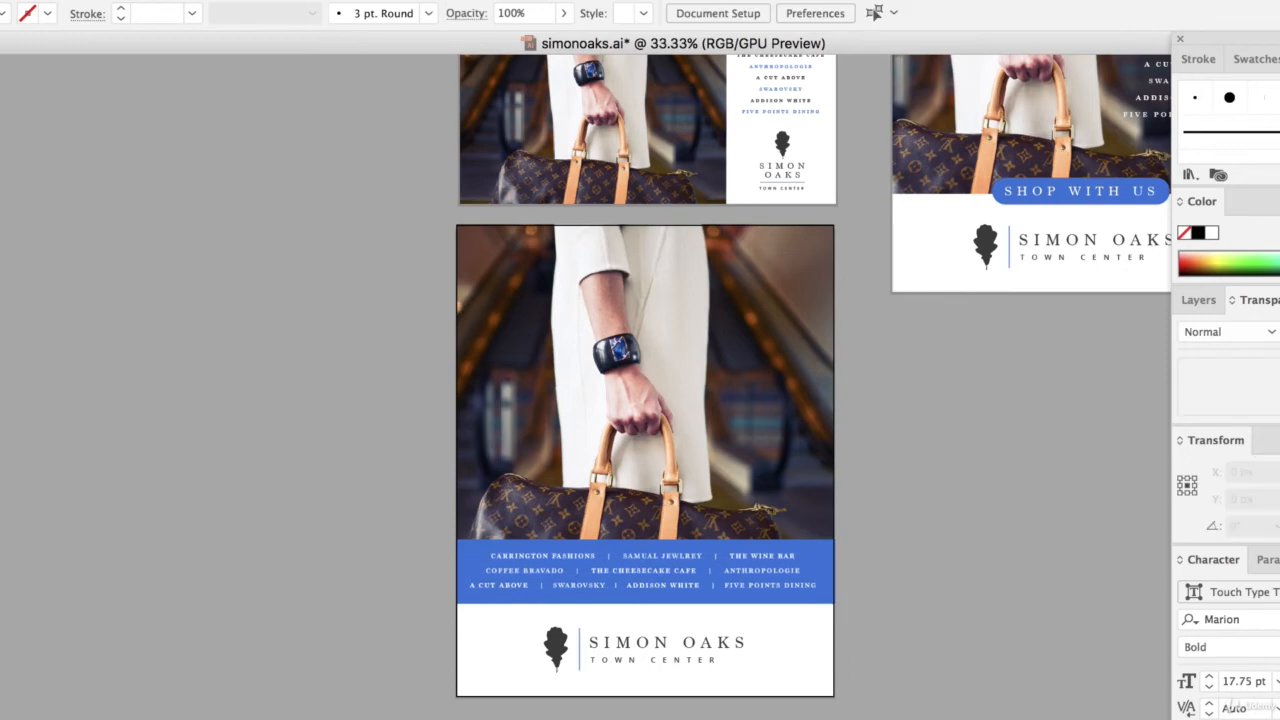
Step: Select the bag photo inside its clipping mask and scale it up to about 1762 px wide
key(a)
click(170, 233)
click(737, 468)
drag(629, 377, 633, 381)
key(v)
drag(630, 561, 627, 557)
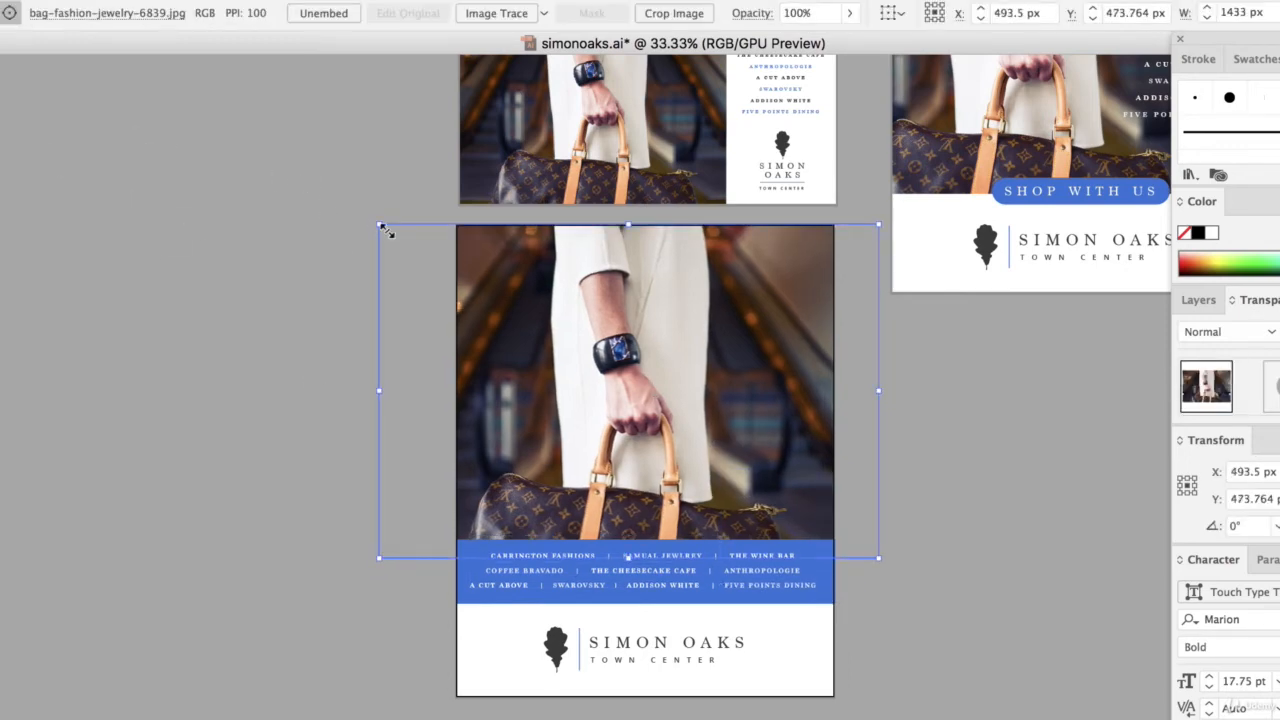
drag(381, 226, 263, 148)
drag(881, 558, 925, 588)
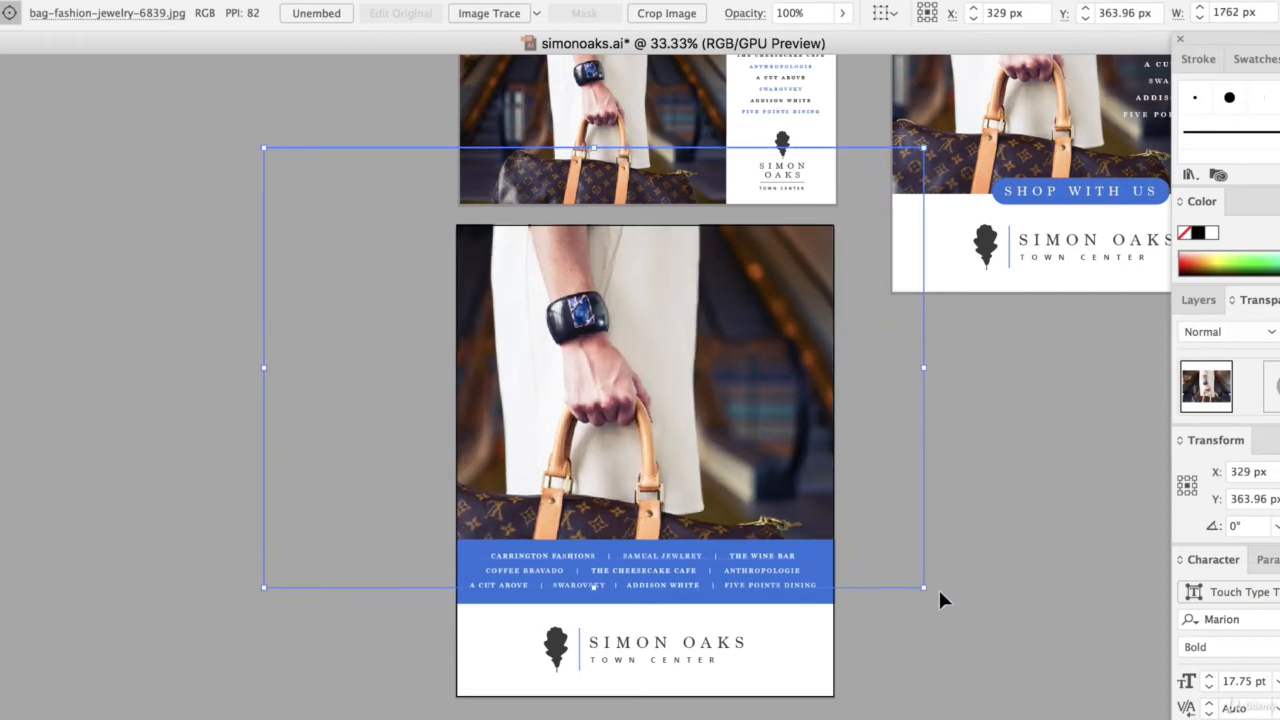
Step: Reposition the bag photo in its mask so the whole bag sits above the blue banner, and nudge the logo beneath it
mouse_move(690, 411)
mouse_down()
mouse_move(723, 371)
mouse_move(695, 411)
mouse_up()
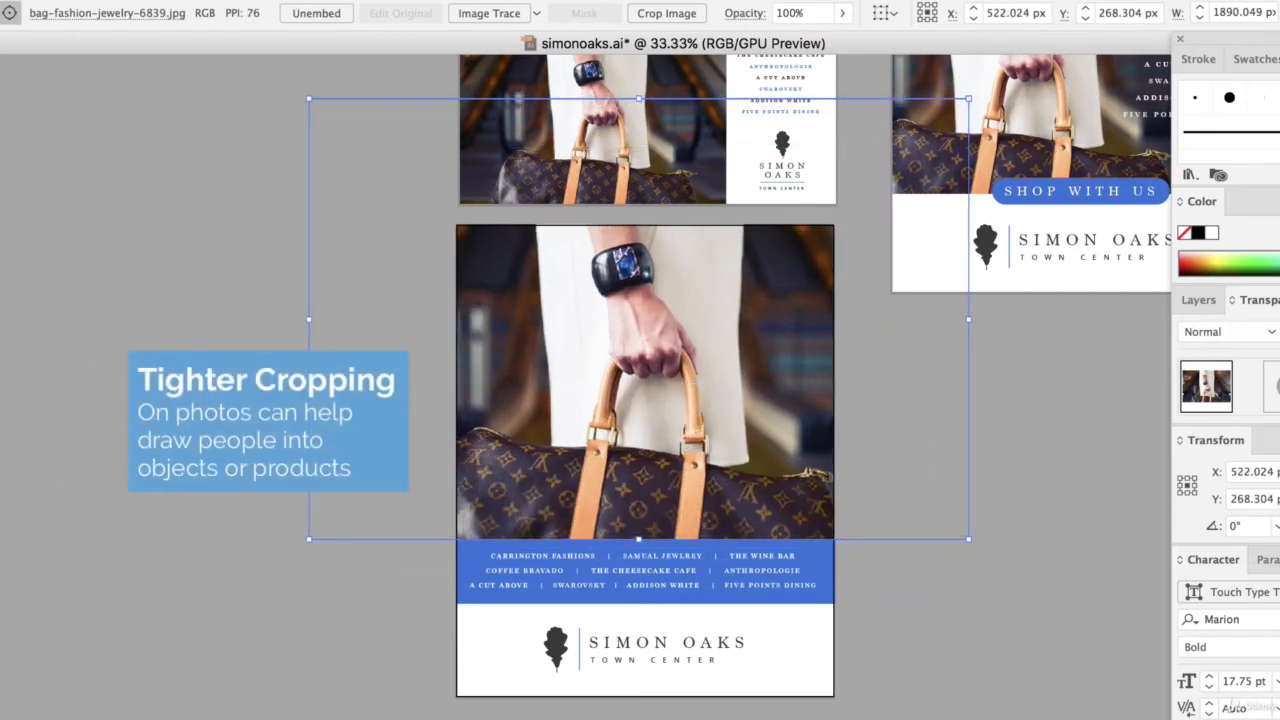
click(245, 345)
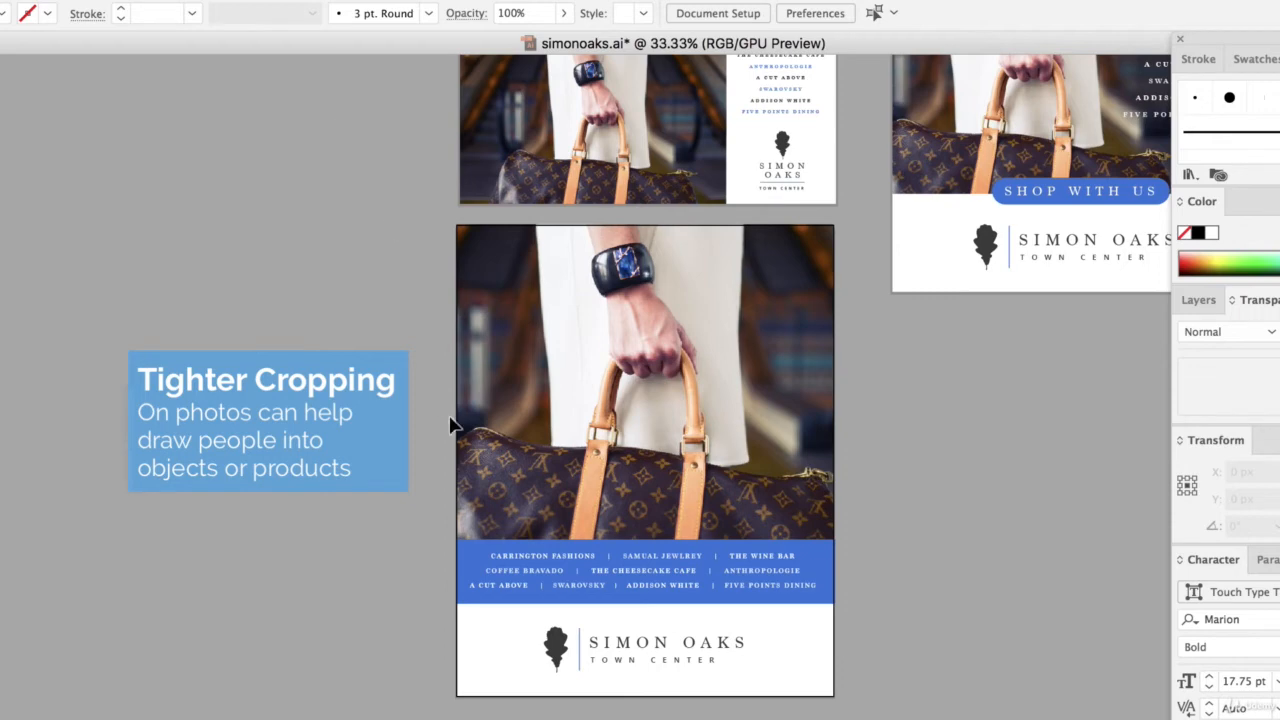
drag(683, 643, 691, 645)
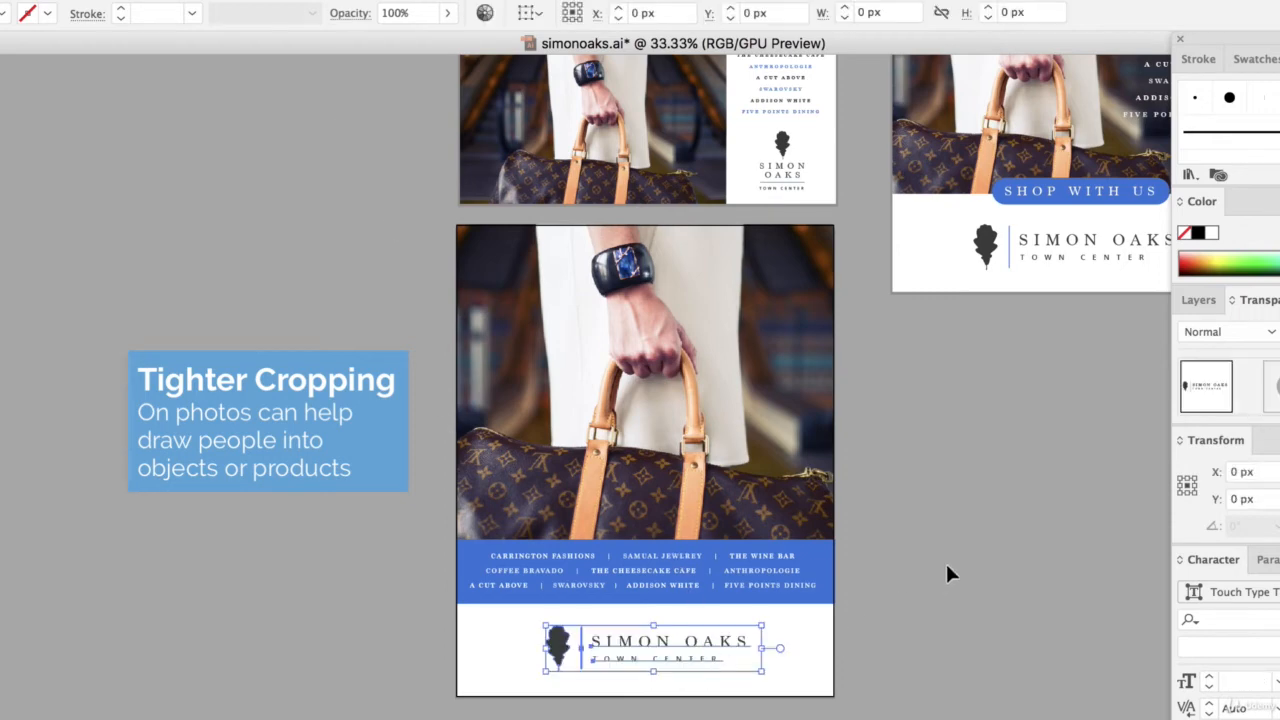
click(892, 601)
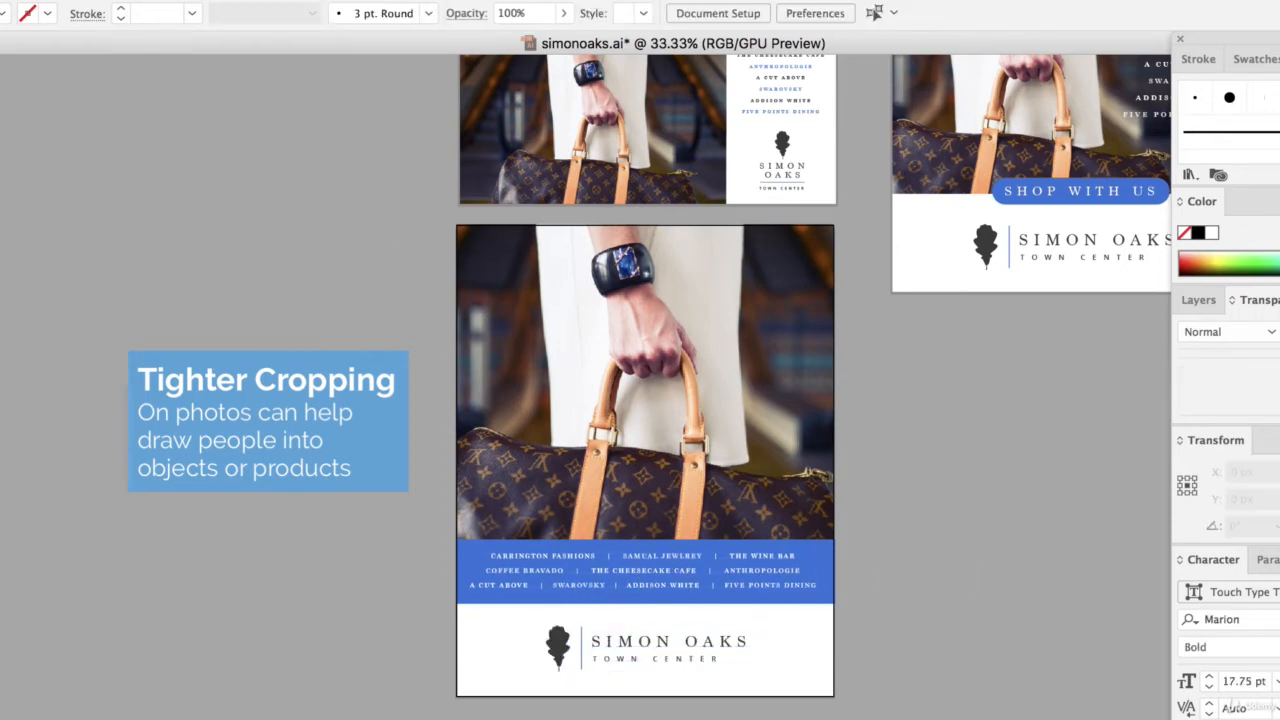
Step: Look over the finished artboards and switch to SocialMedia-SizingGuide.ai to check the Instagram post sizes
scroll(892, 601, right, 5)
scroll(800, 680, right, 1)
scroll(800, 680, up, 3)
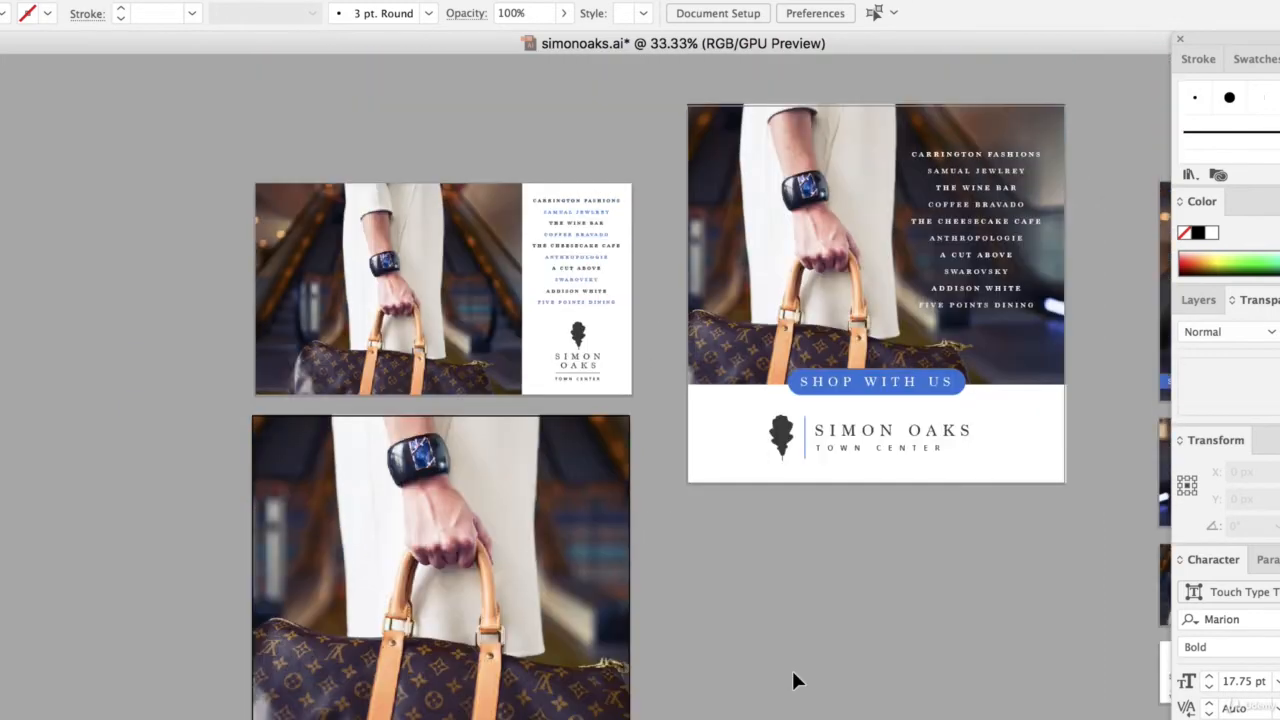
scroll(586, 411, right, 10)
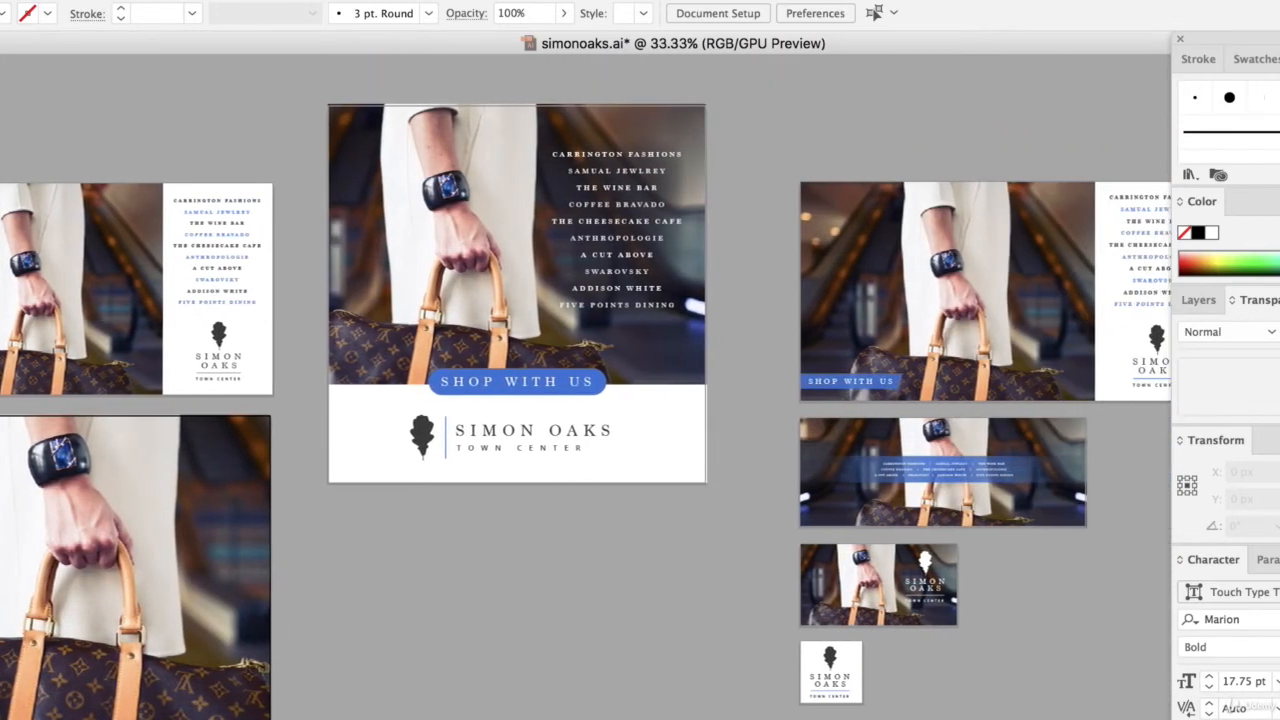
scroll(960, 158, right, 2)
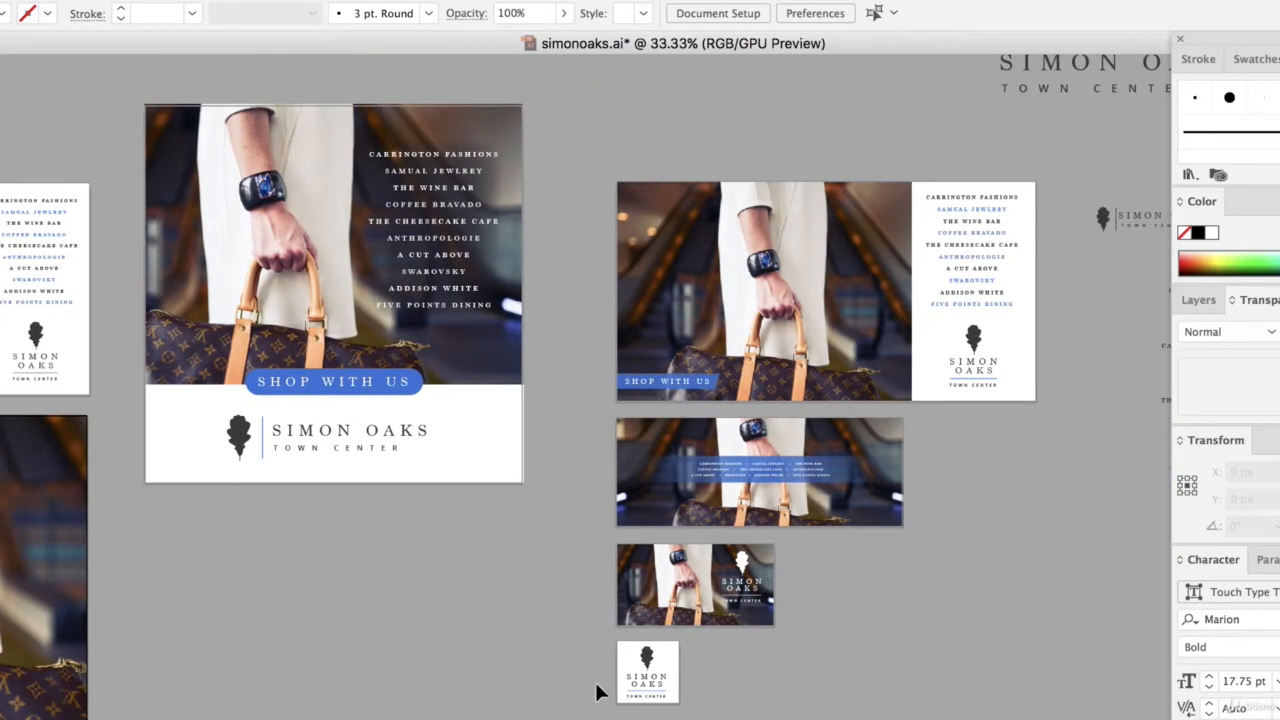
scroll(586, 387, left, 8)
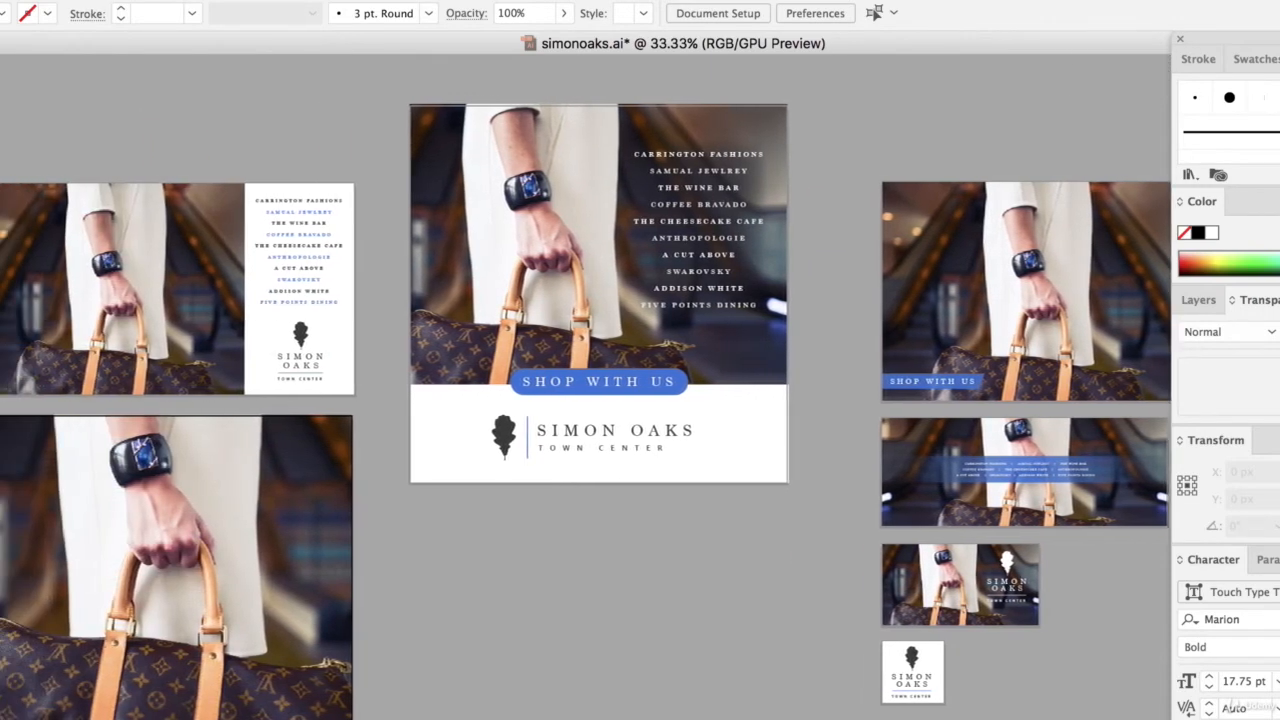
key(super+grave)
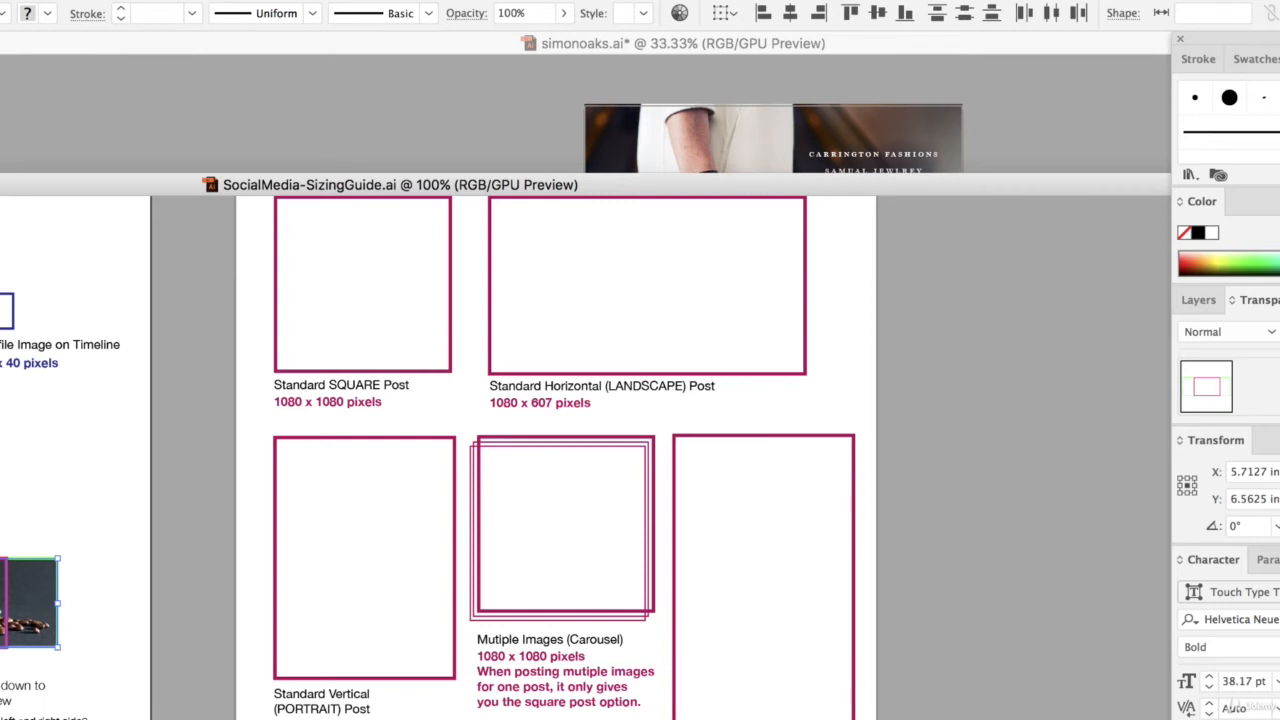
Step: Browse the example Instagram stories to study how full-height vertical layouts are composed
click(503, 130)
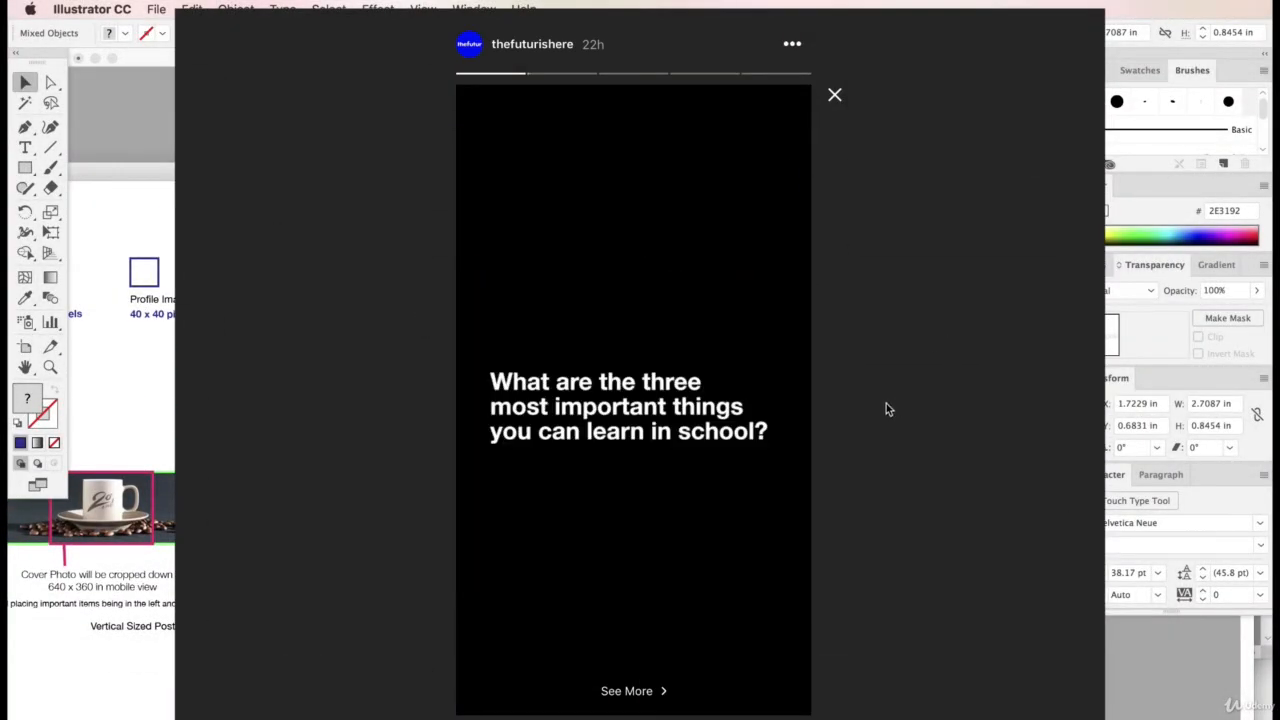
click(840, 405)
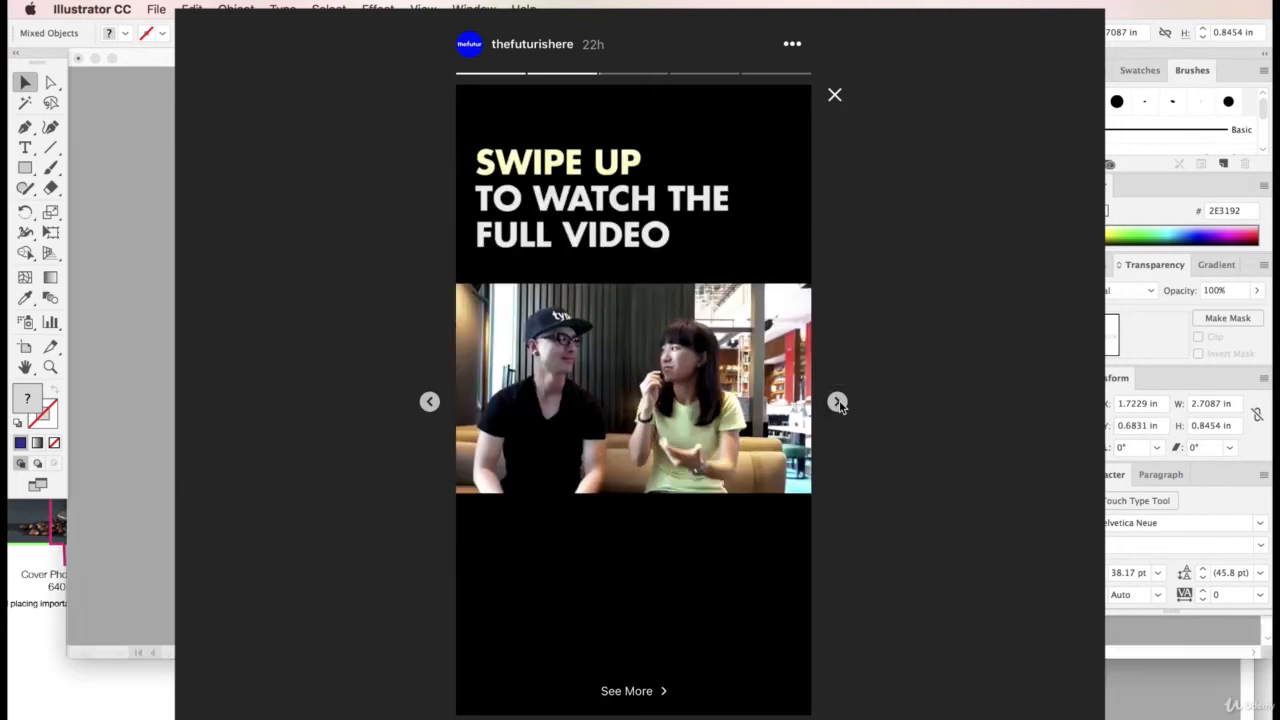
click(840, 405)
click(156, 9)
click(838, 403)
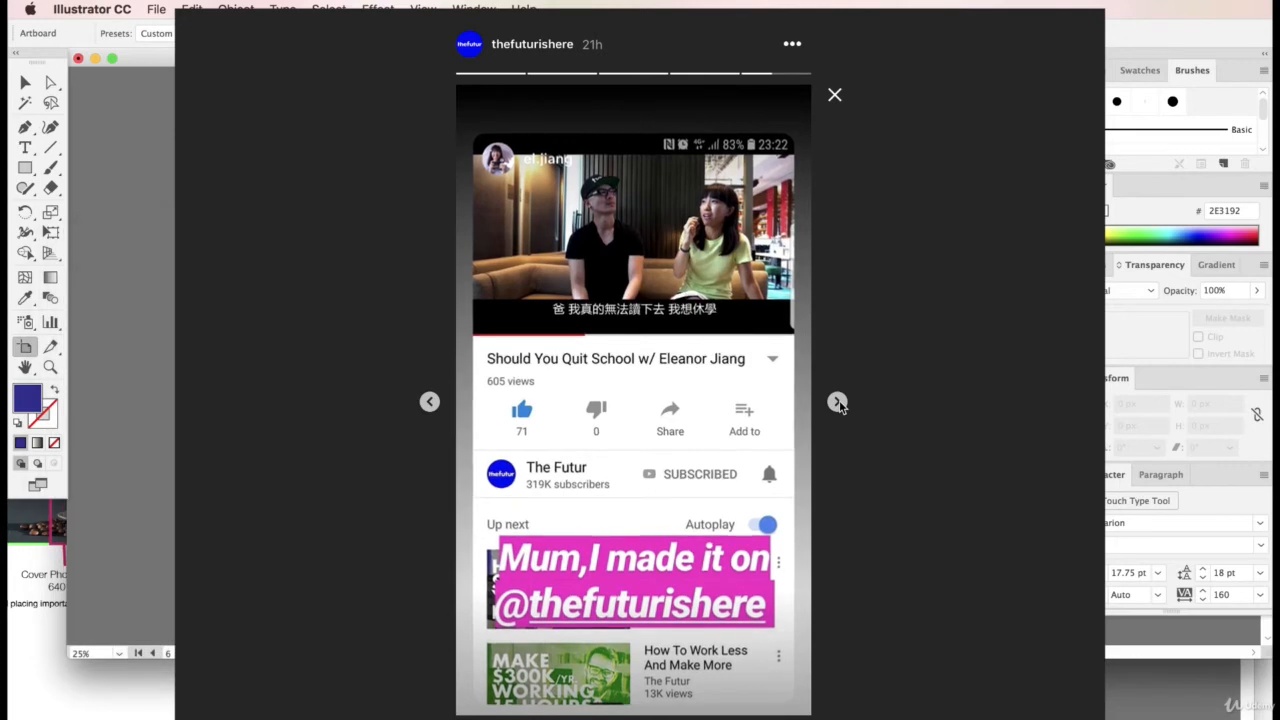
click(838, 403)
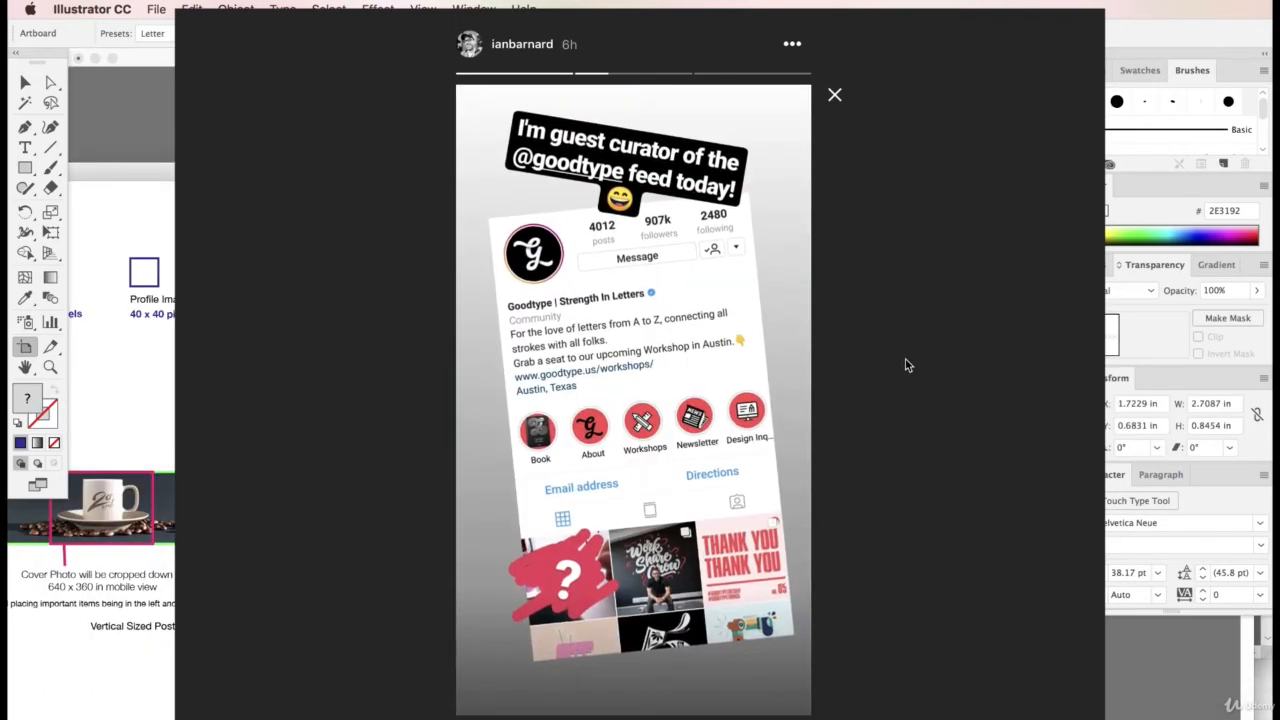
Step: Return to simonoaks.ai, size the new blank artboard to 1080 x 1920 px and move it to clear space below the portrait artboard
key(super+grave)
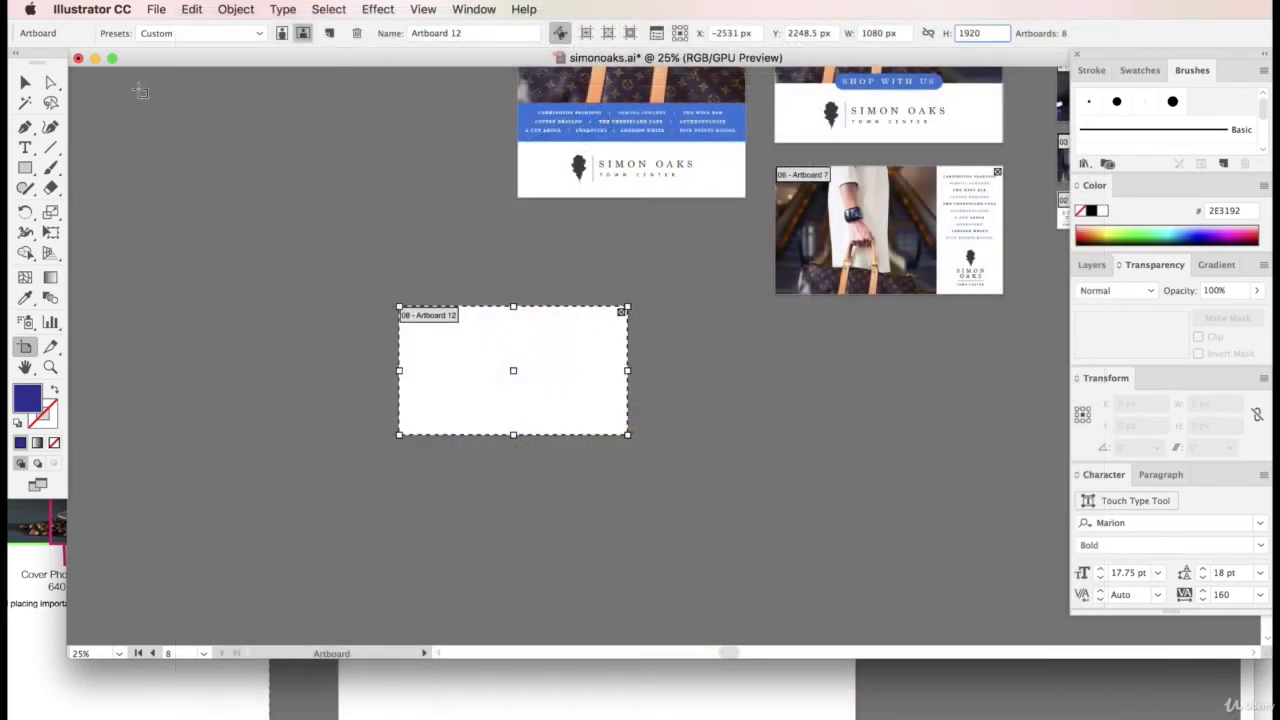
click(25, 81)
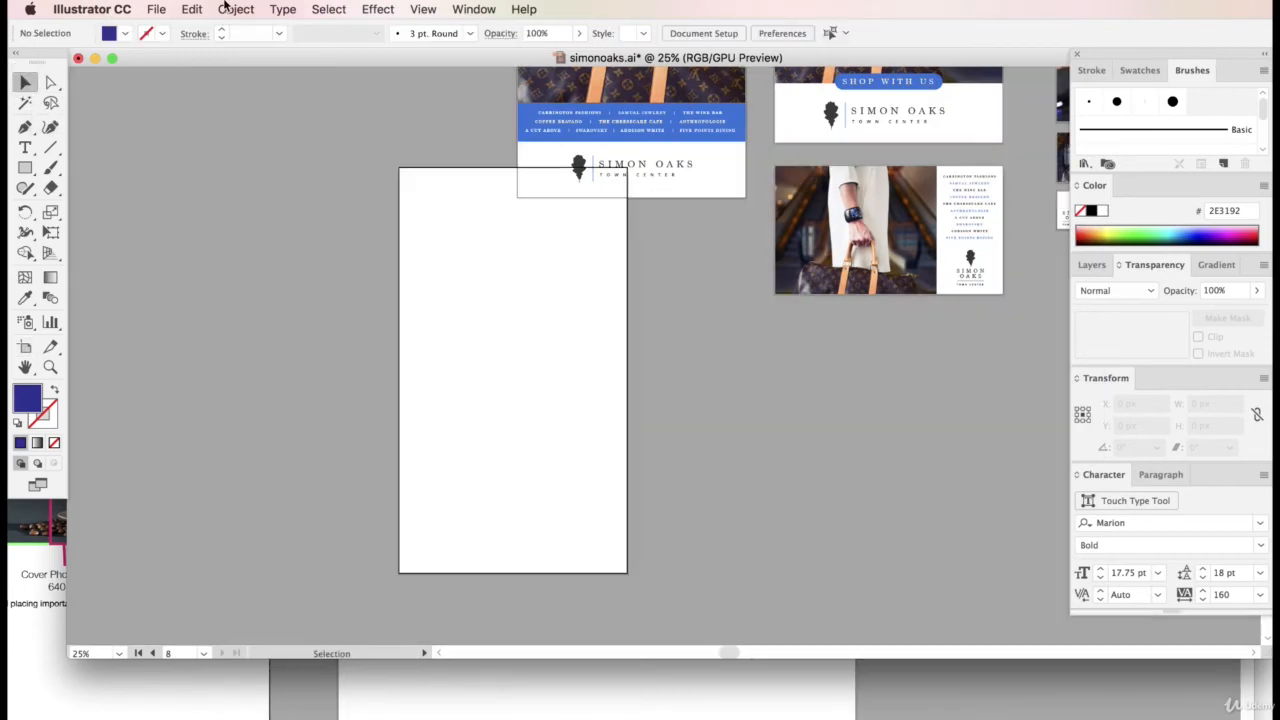
click(157, 10)
click(191, 367)
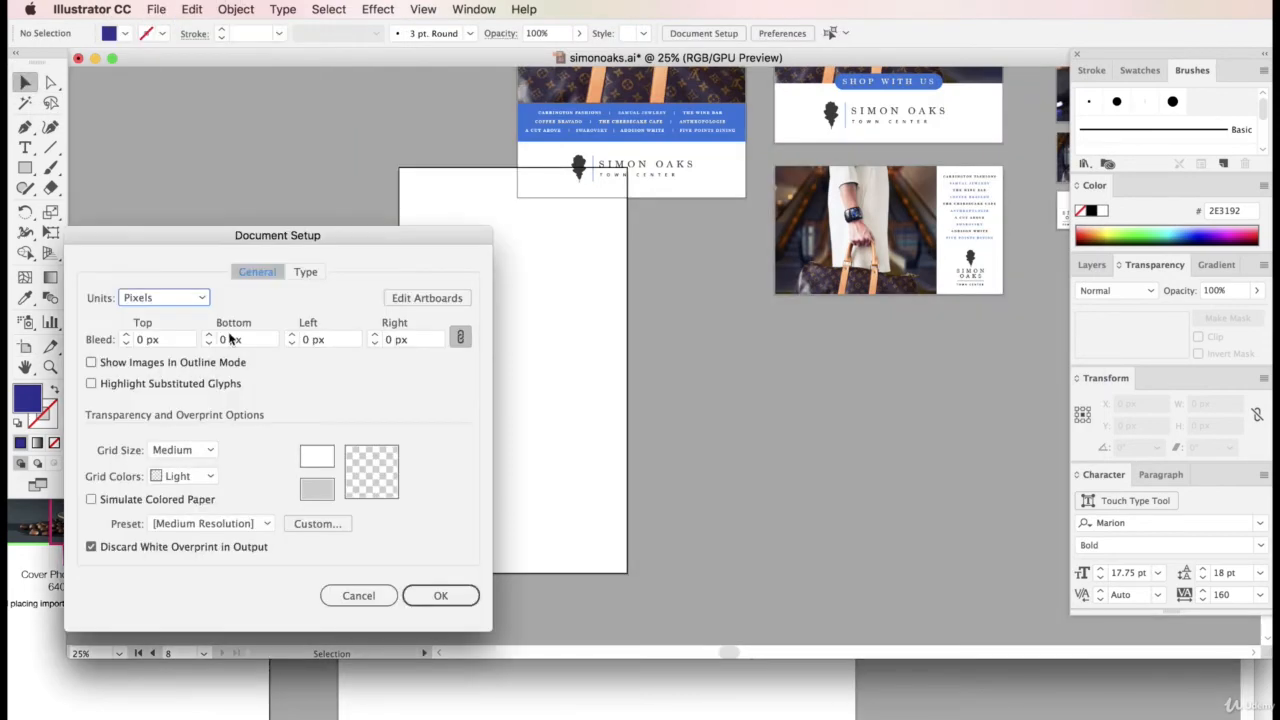
click(455, 299)
drag(466, 260, 418, 317)
scroll(434, 381, down, 3)
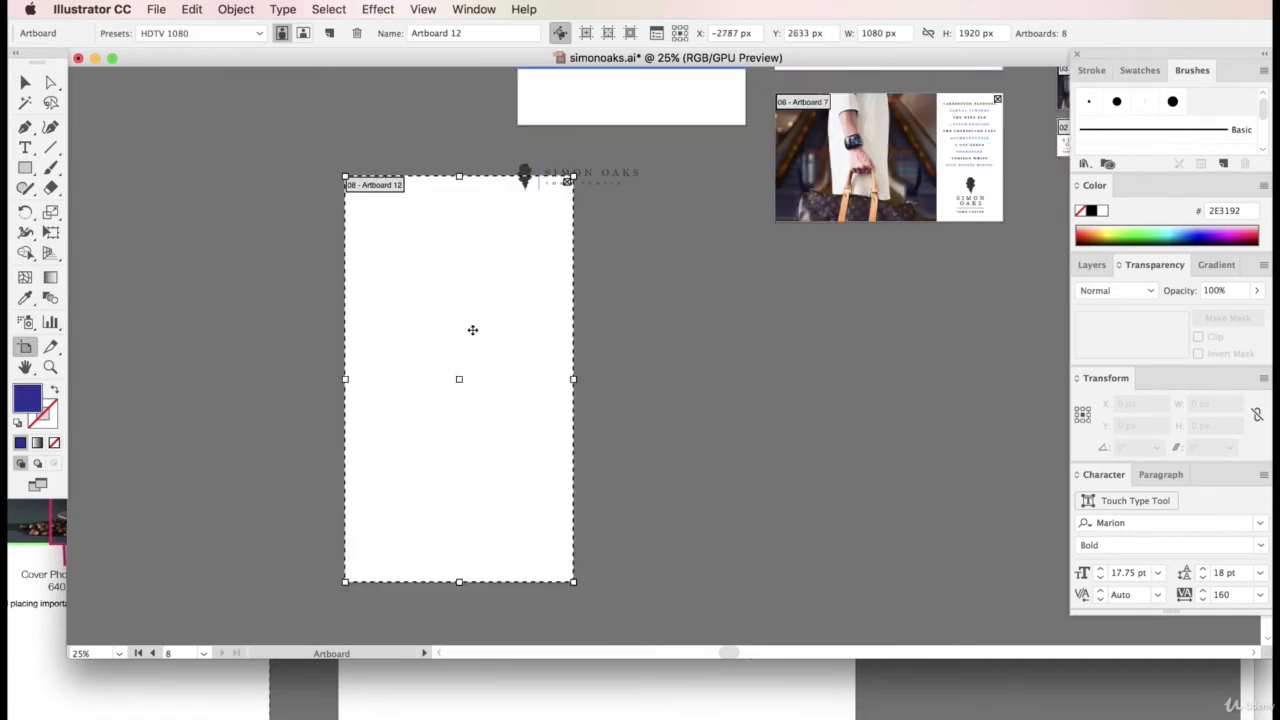
drag(460, 230, 251, 285)
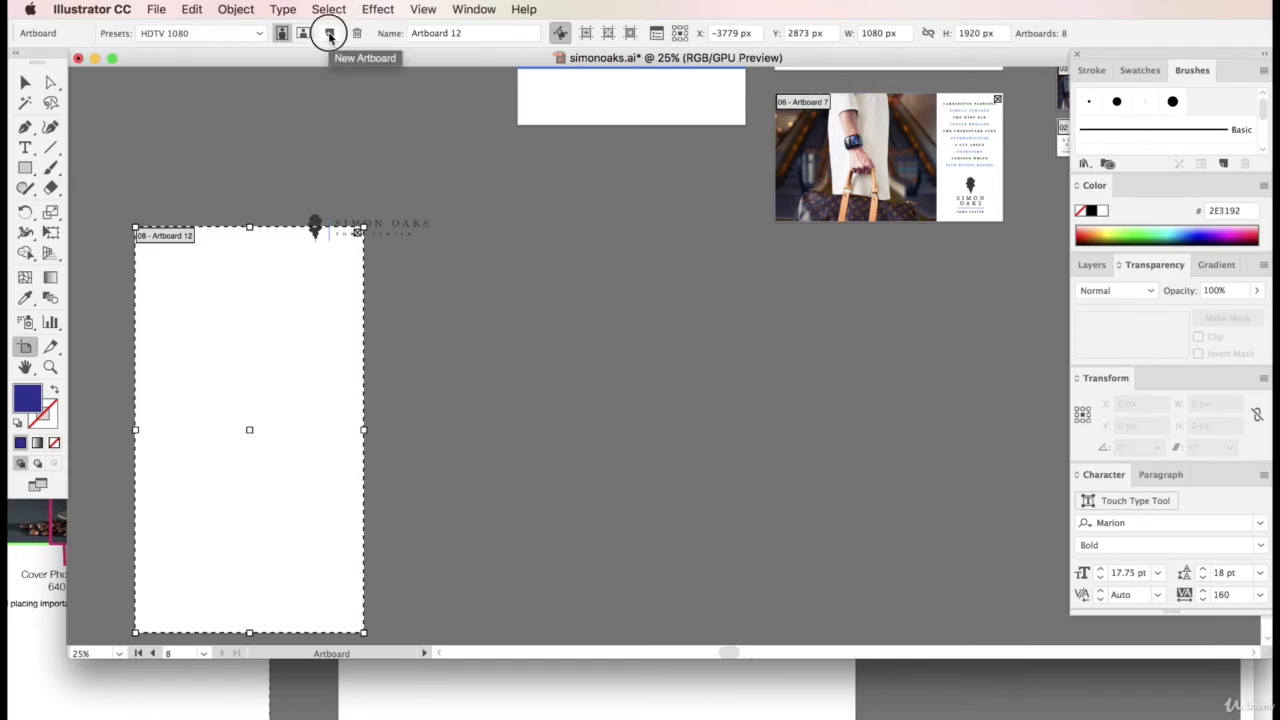
Step: Add two more 1080 x 1920 px artboards beside the blank story artboard
click(330, 35)
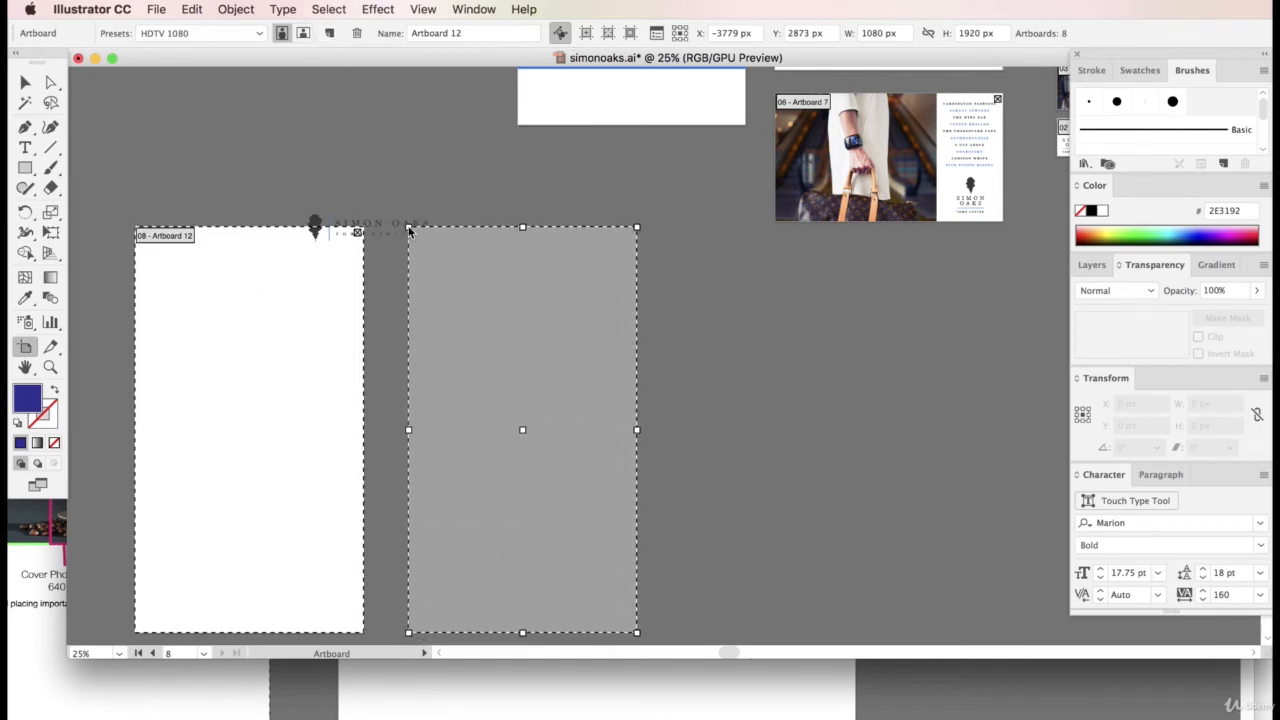
click(408, 230)
click(330, 33)
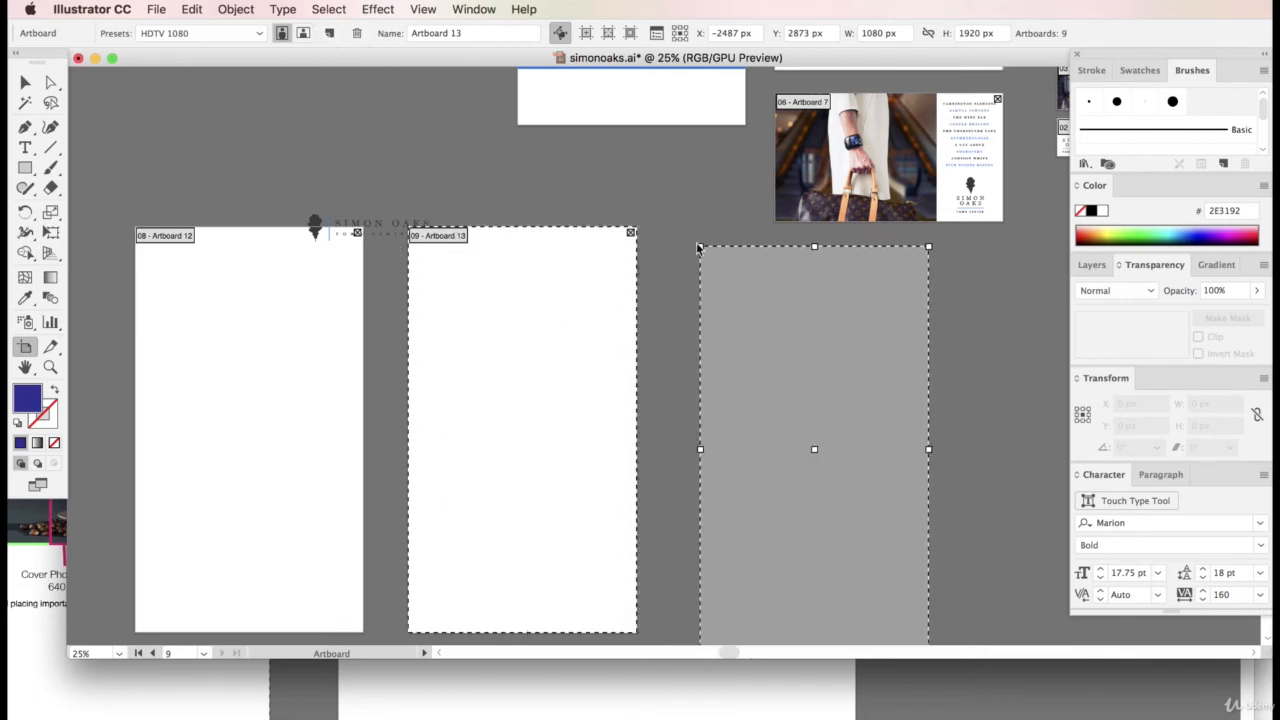
click(664, 243)
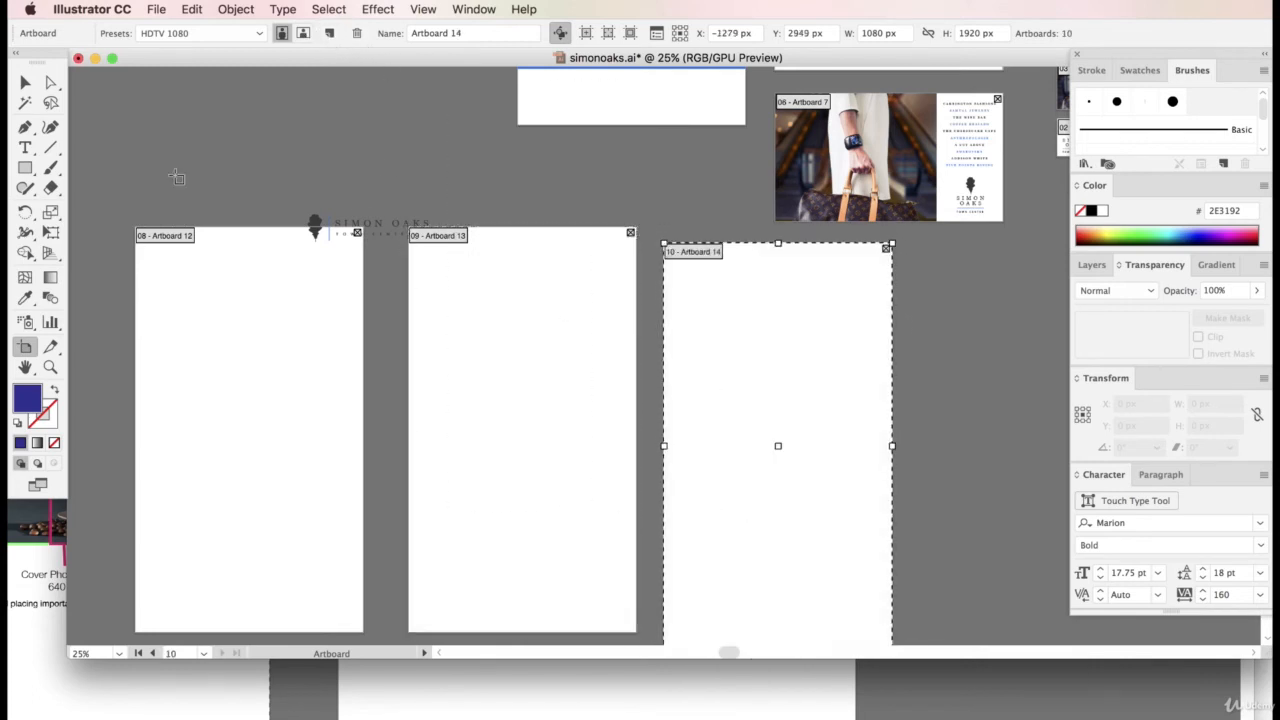
Step: Move the displaced horizontal logo from the story artboards back into the white area of the portrait artboard
click(25, 83)
click(370, 236)
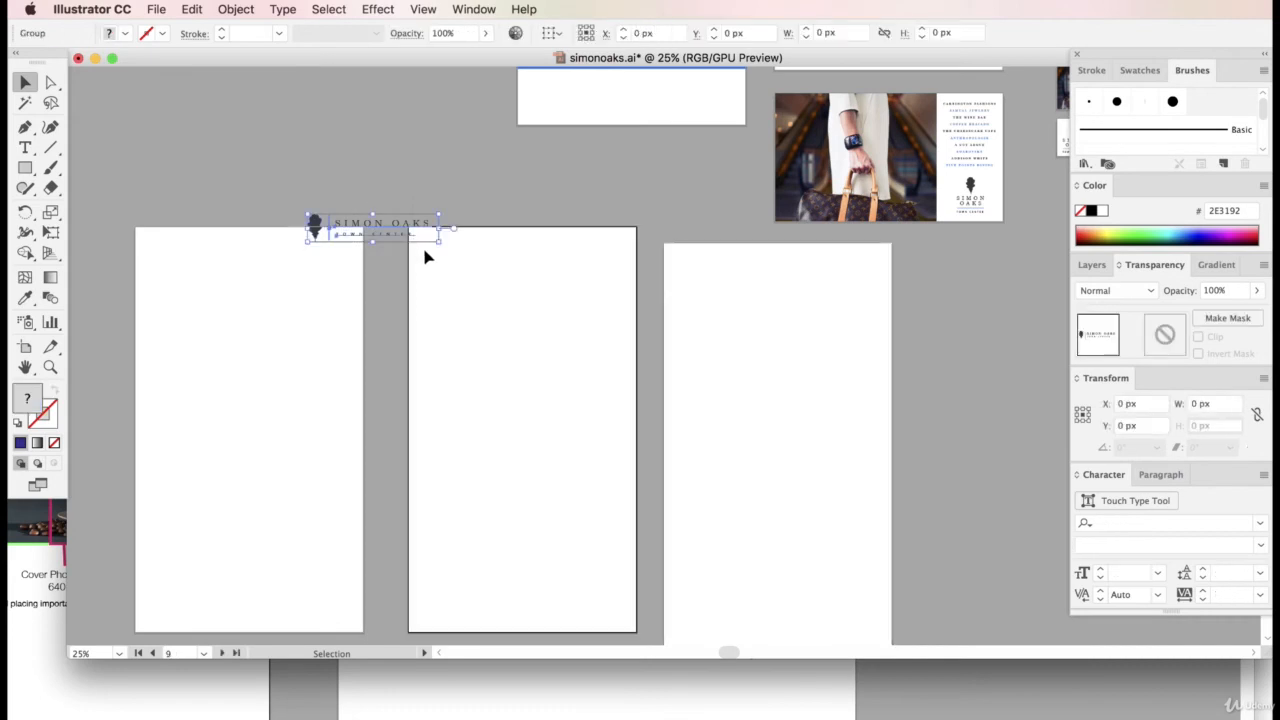
scroll(362, 280, up, 2)
drag(362, 322, 624, 193)
click(351, 167)
Step: Rearrange the three 1080 x 1920 px artboards into a roughly aligned, evenly spaced row
scroll(399, 322, down, 5)
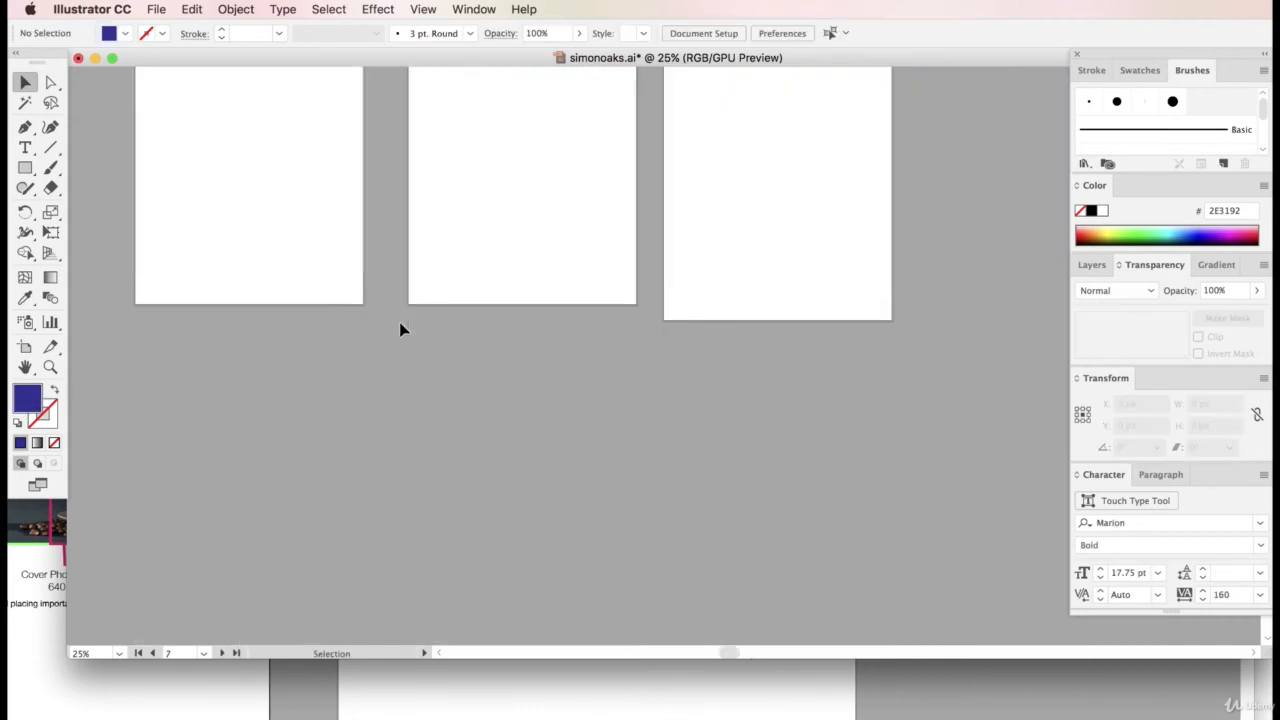
scroll(337, 249, up, 2)
scroll(340, 250, up, 6)
scroll(340, 250, down, 7)
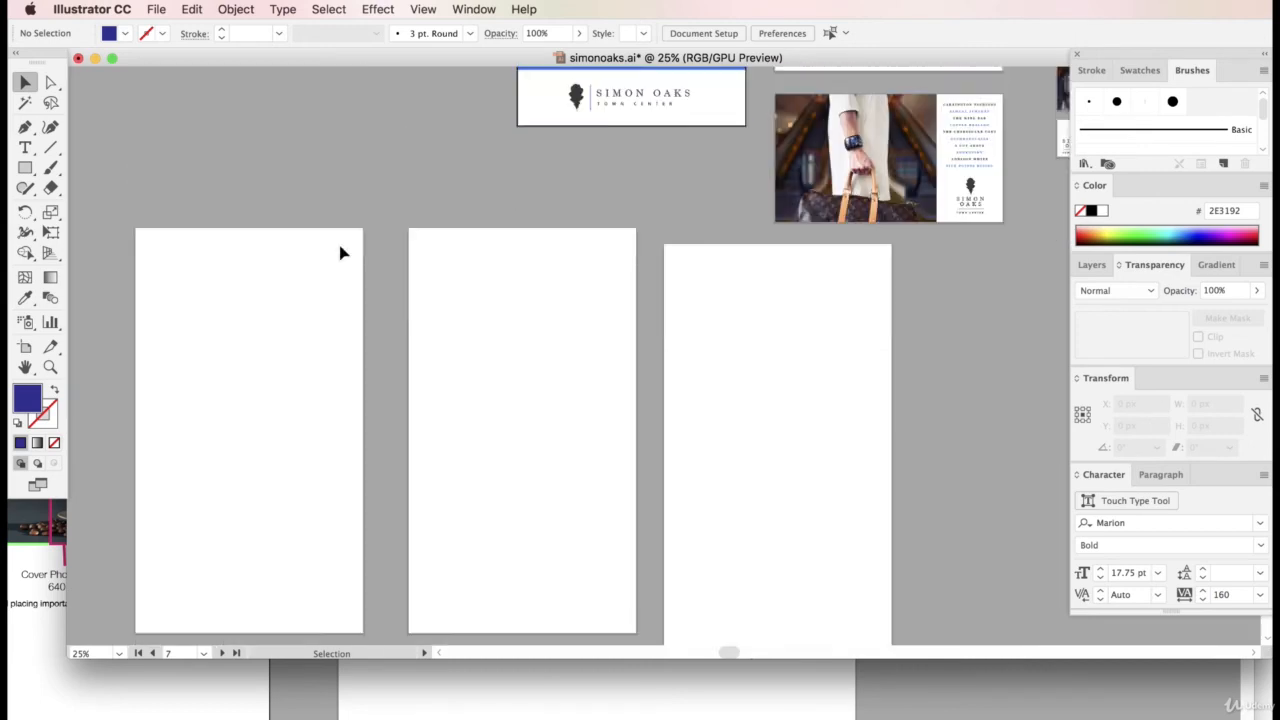
scroll(340, 254, up, 2)
scroll(340, 255, up, 2)
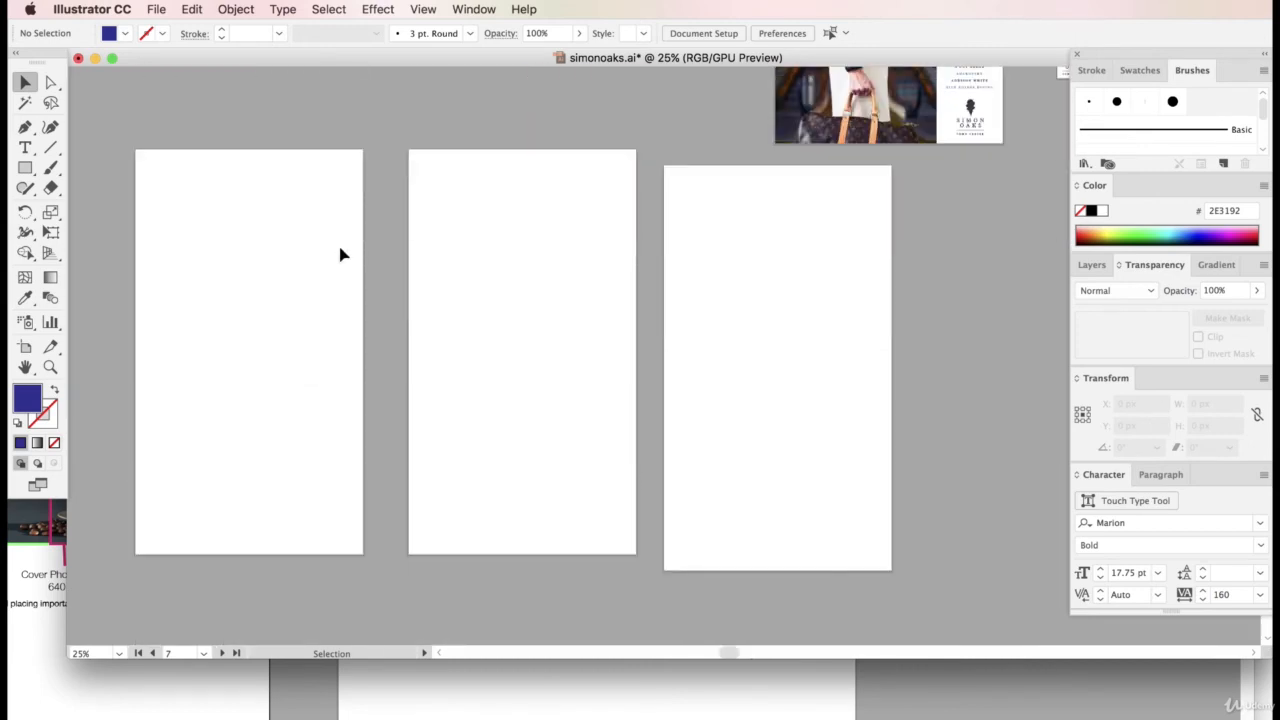
click(160, 9)
click(214, 369)
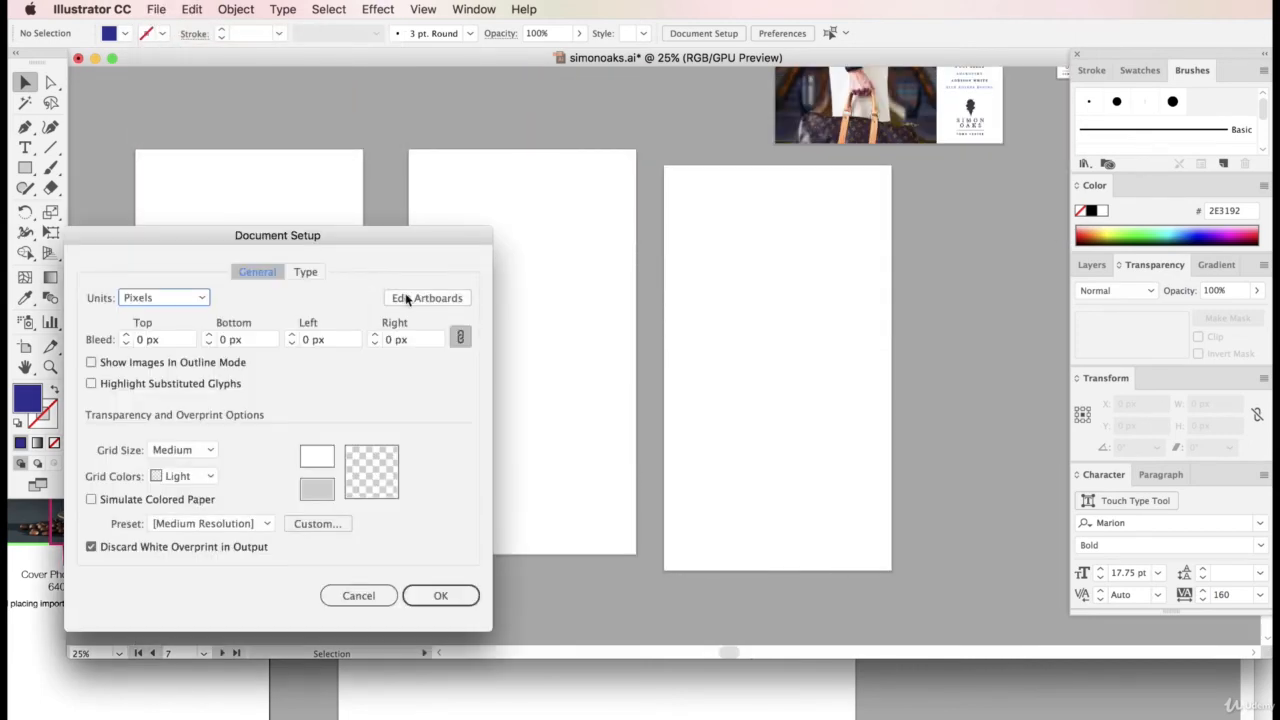
click(408, 298)
drag(536, 256, 532, 273)
drag(291, 231, 314, 250)
drag(783, 306, 784, 310)
drag(537, 283, 534, 289)
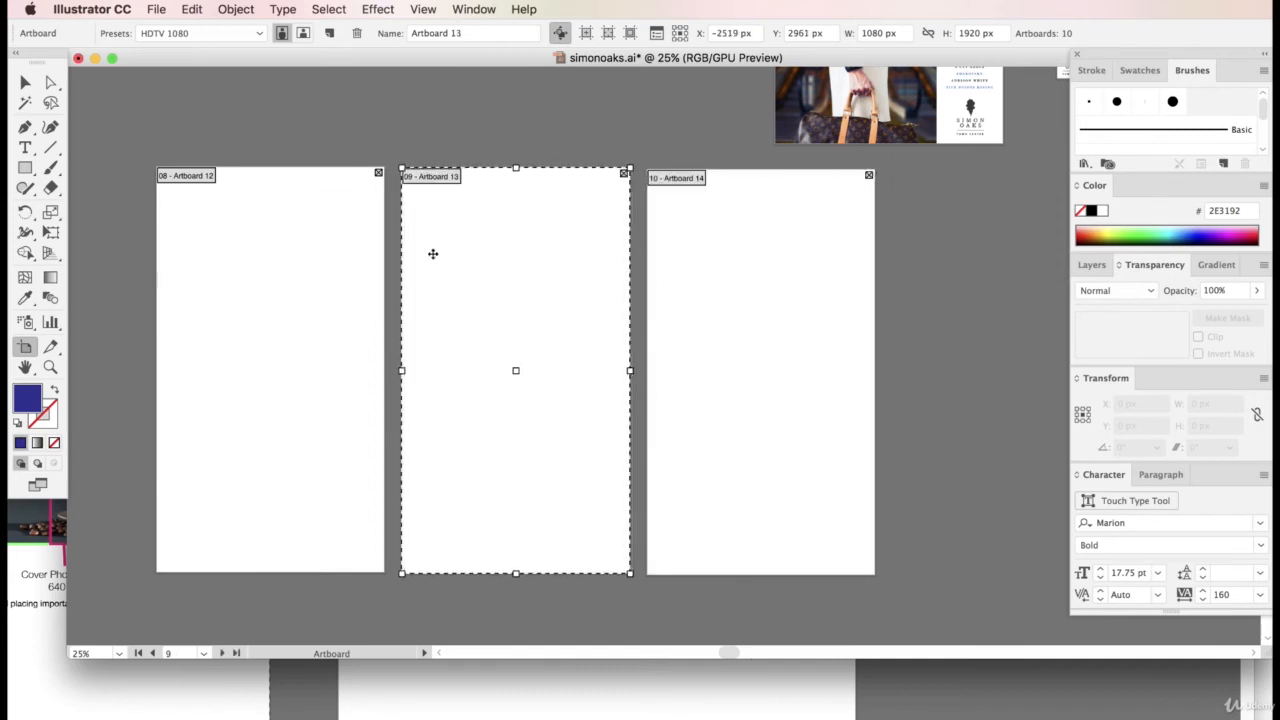
click(25, 85)
Step: Copy the portrait artboard's photo, banner, store list and logo onto the third story artboard, scaled up together to about 1468 px wide
scroll(878, 405, up, 5)
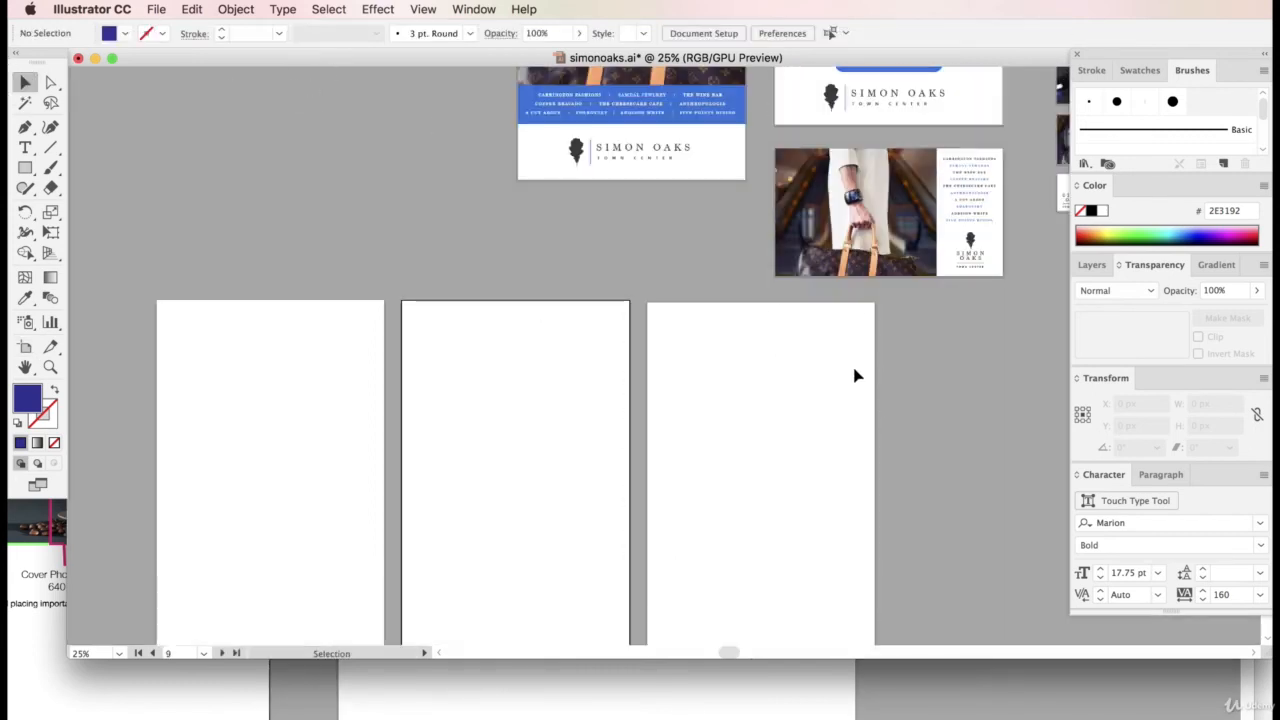
scroll(410, 525, down, 4)
scroll(800, 459, up, 6)
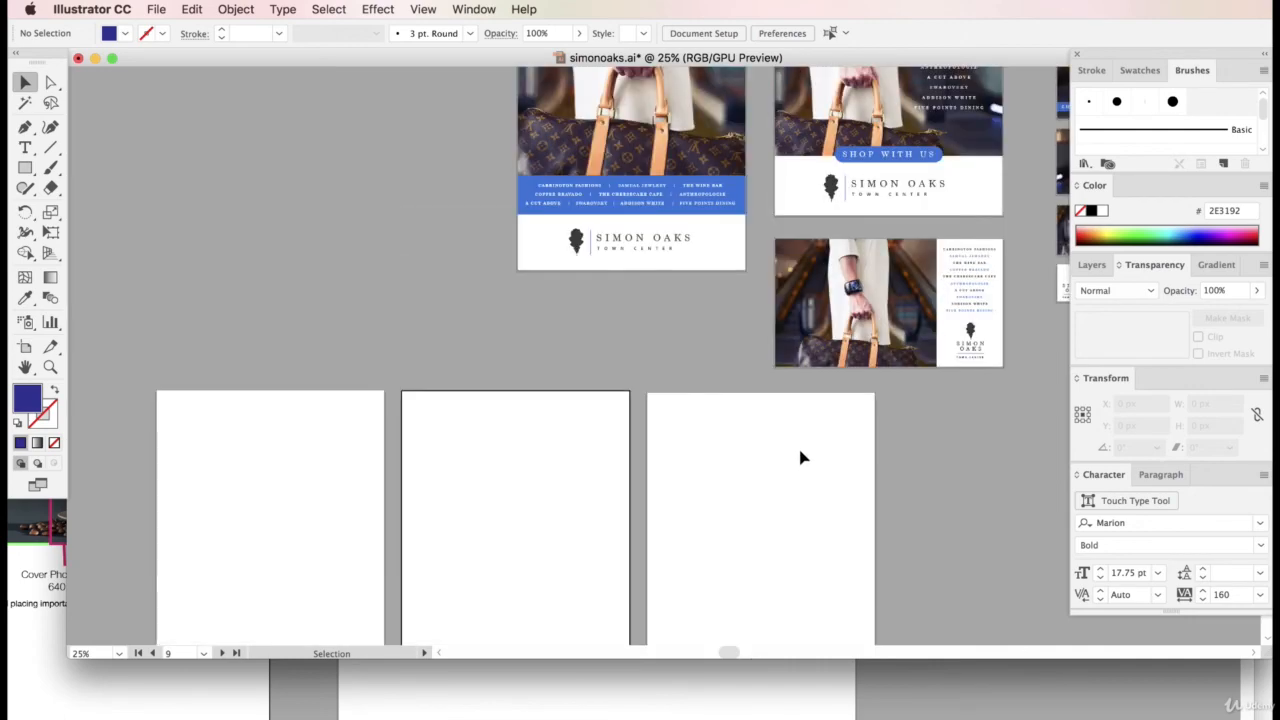
click(617, 315)
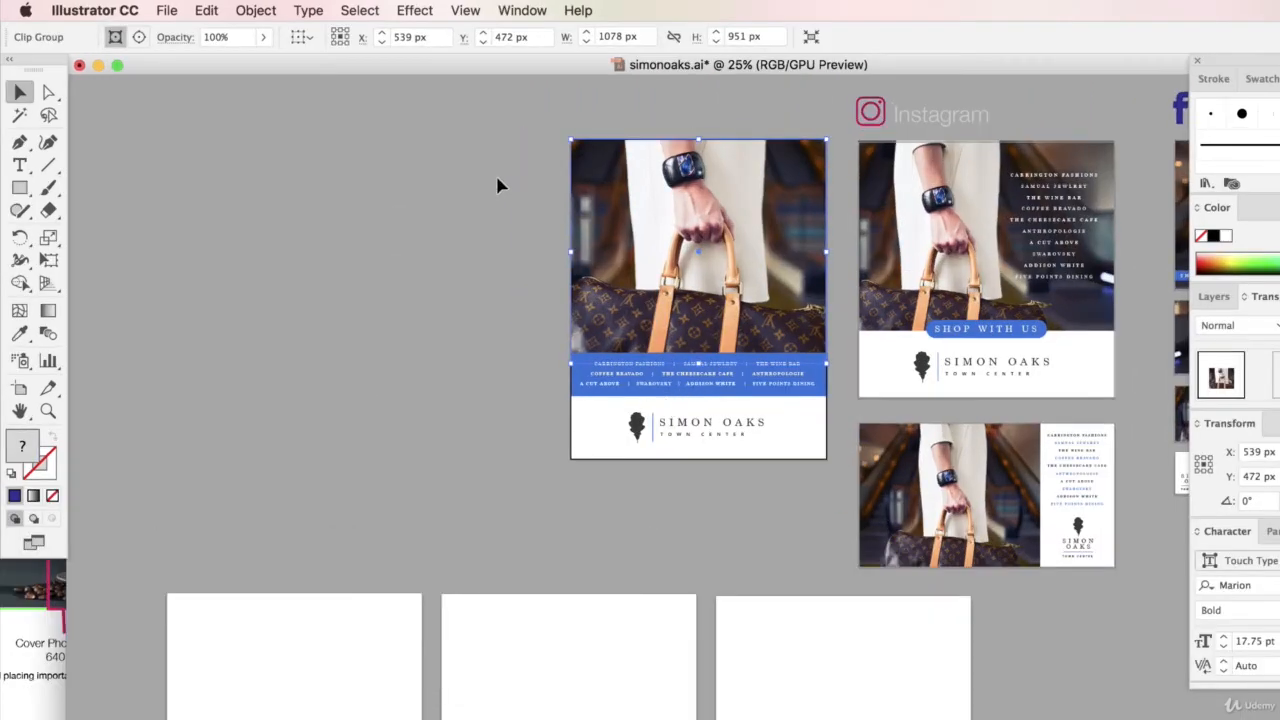
shift+click(791, 449)
scroll(598, 553, down, 7)
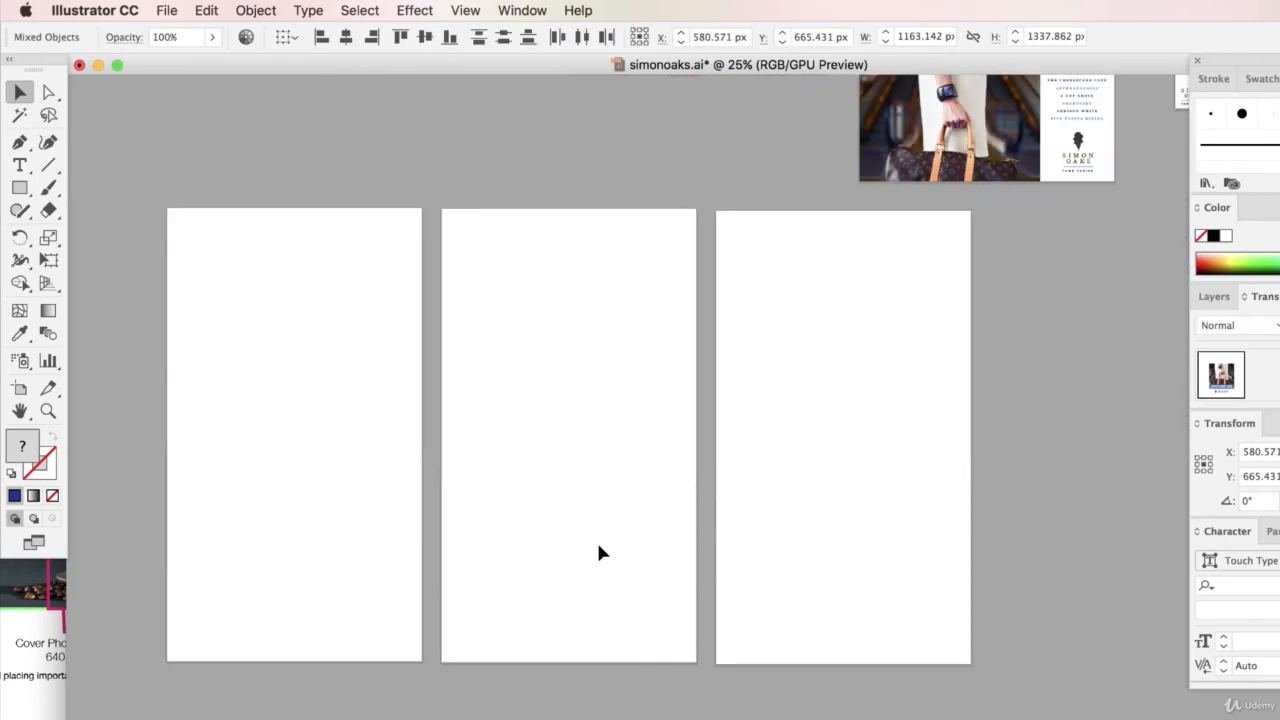
scroll(598, 546, down, 1)
key(super+v)
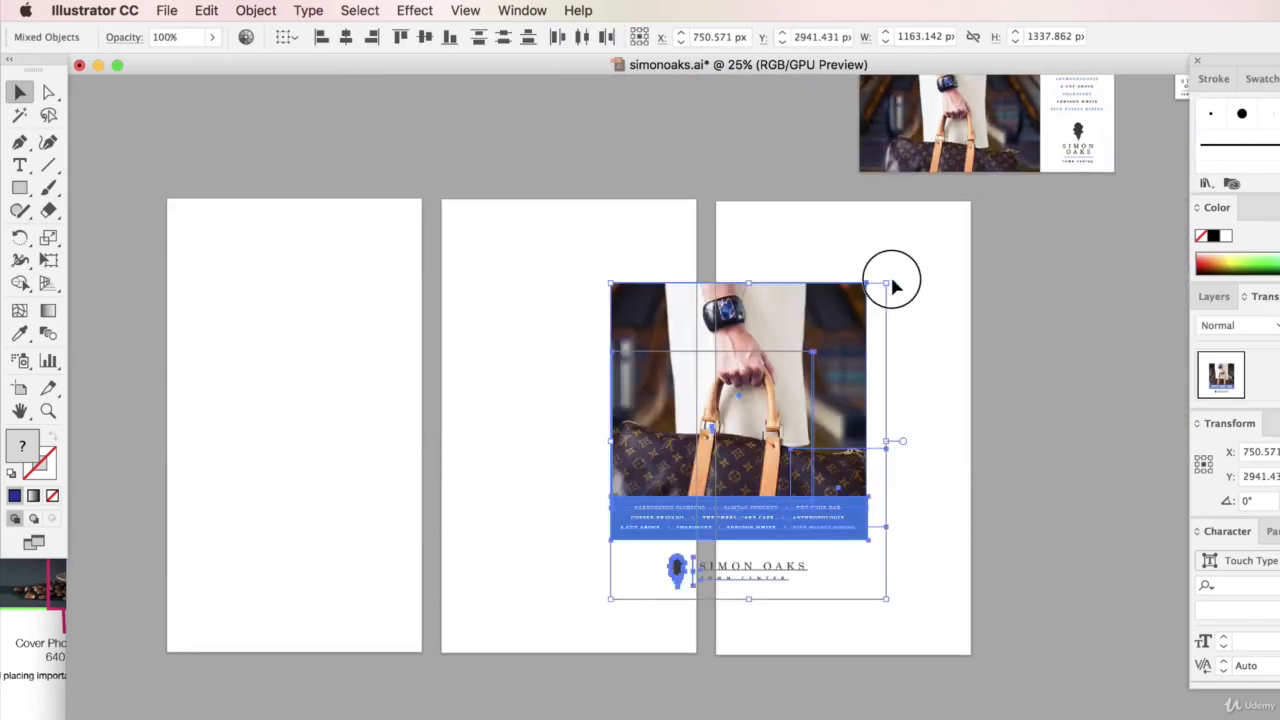
drag(893, 285, 966, 220)
drag(830, 358, 908, 402)
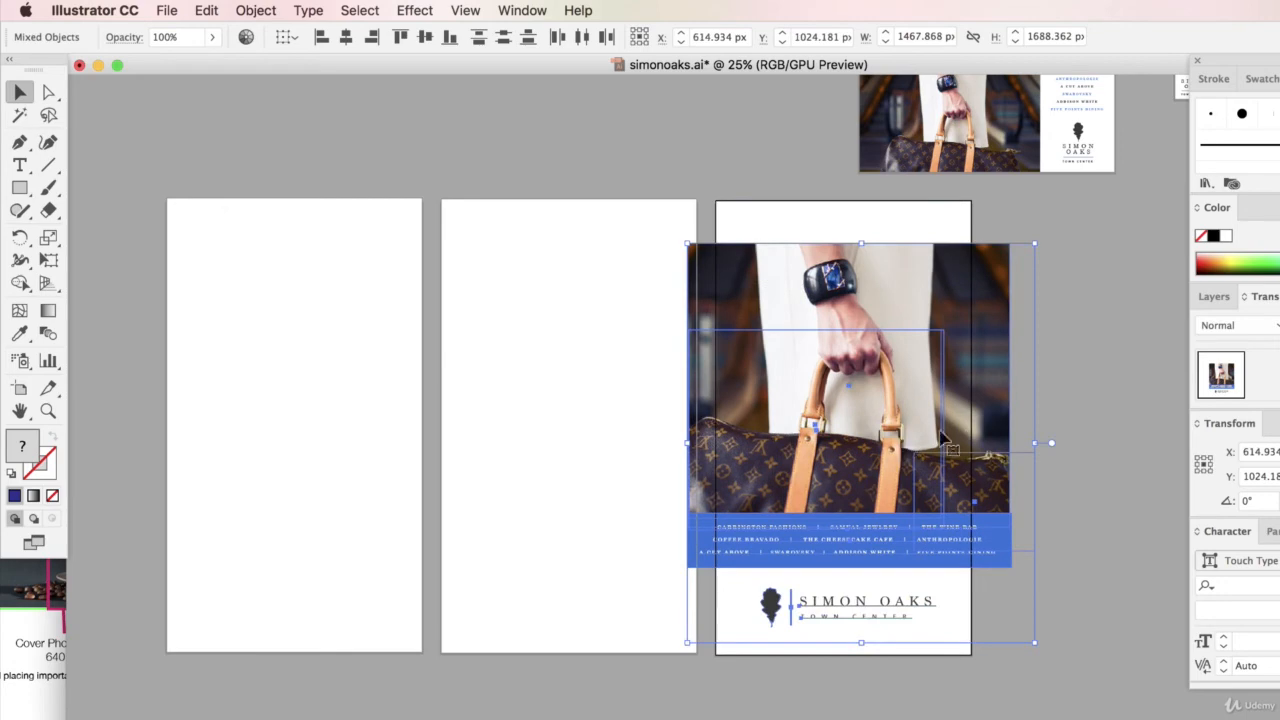
Step: Copy the SHOP WITH US button from the square Instagram post onto the third story artboard, enlarged to about 862 px wide
scroll(955, 435, up, 12)
scroll(808, 528, down, 6)
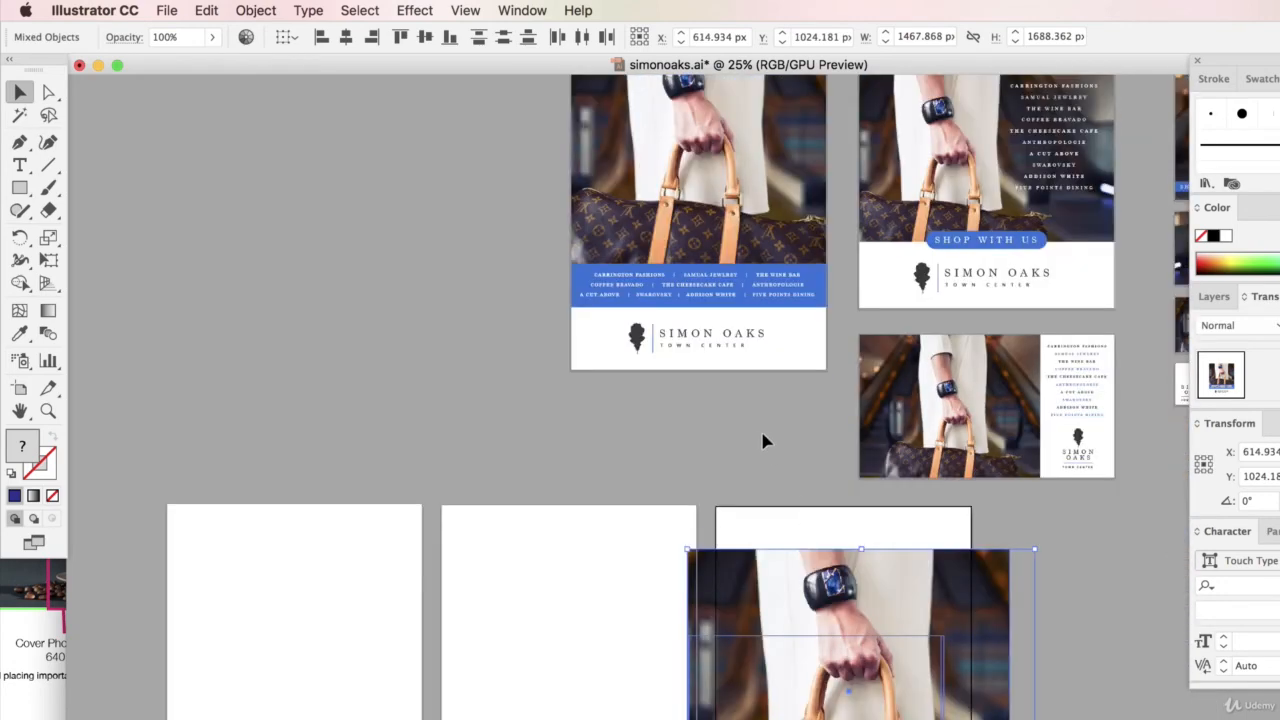
click(1000, 250)
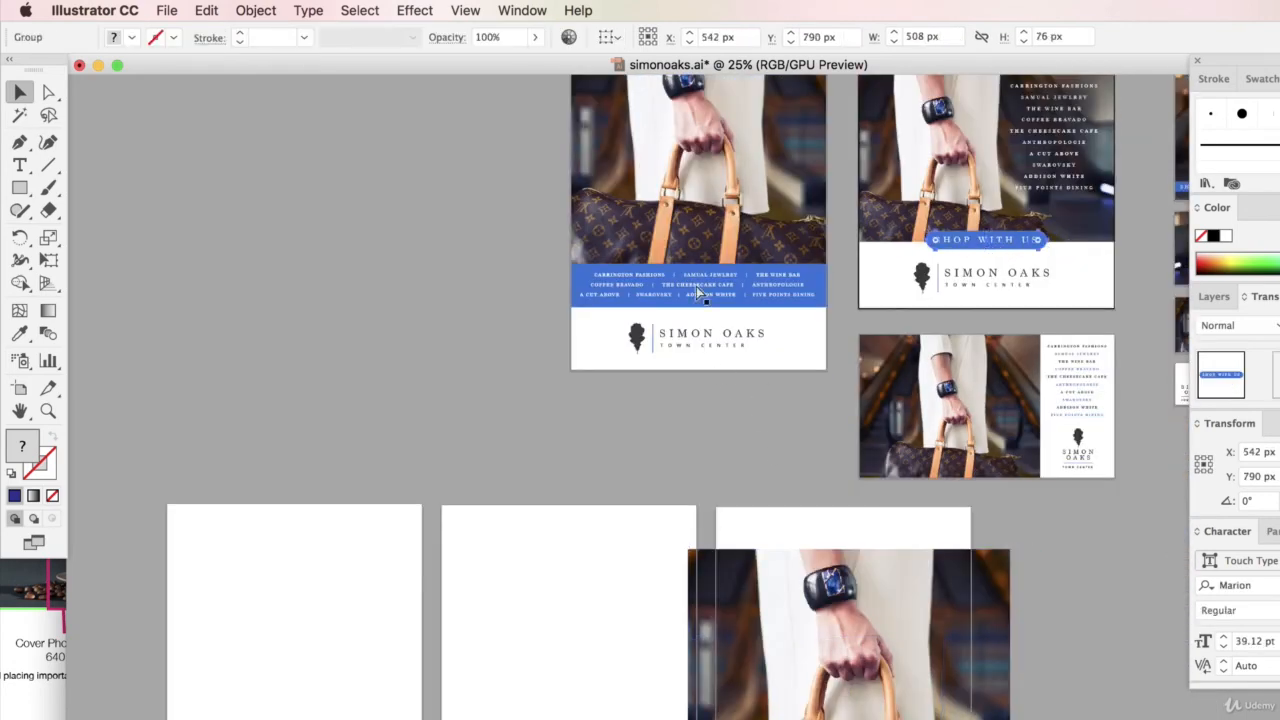
scroll(645, 560, down, 8)
key(super+v)
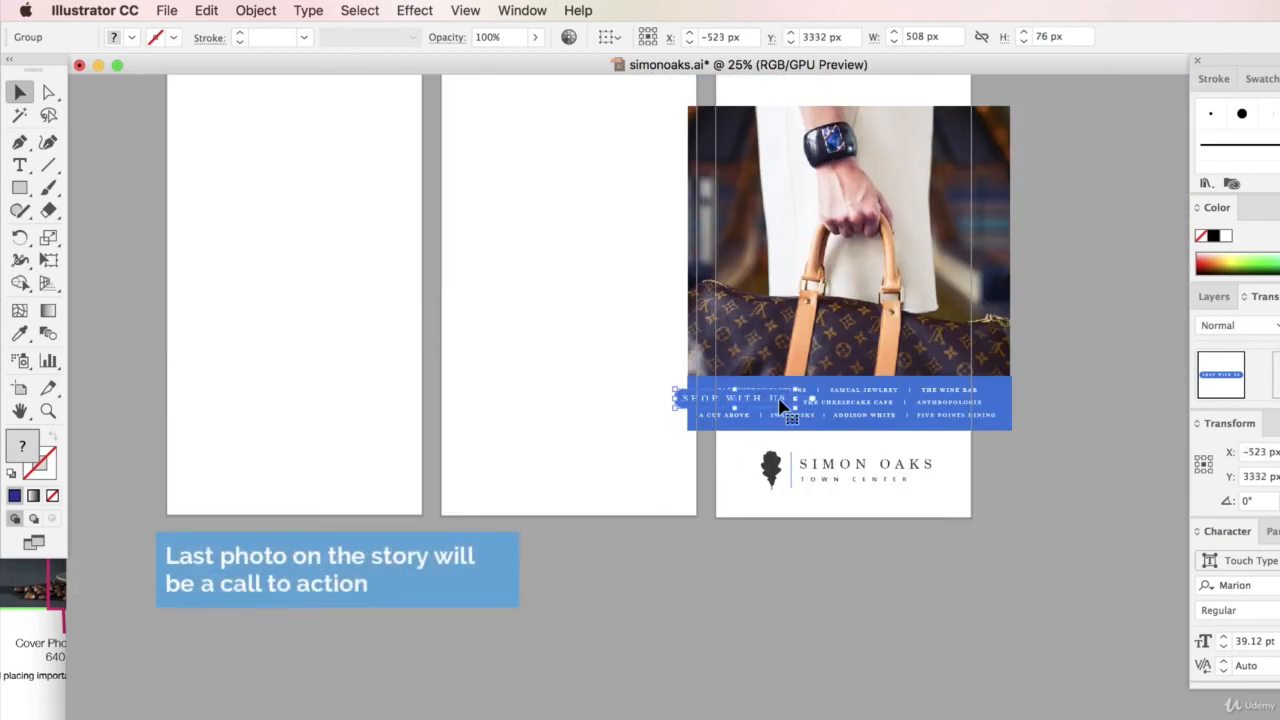
drag(780, 401, 941, 286)
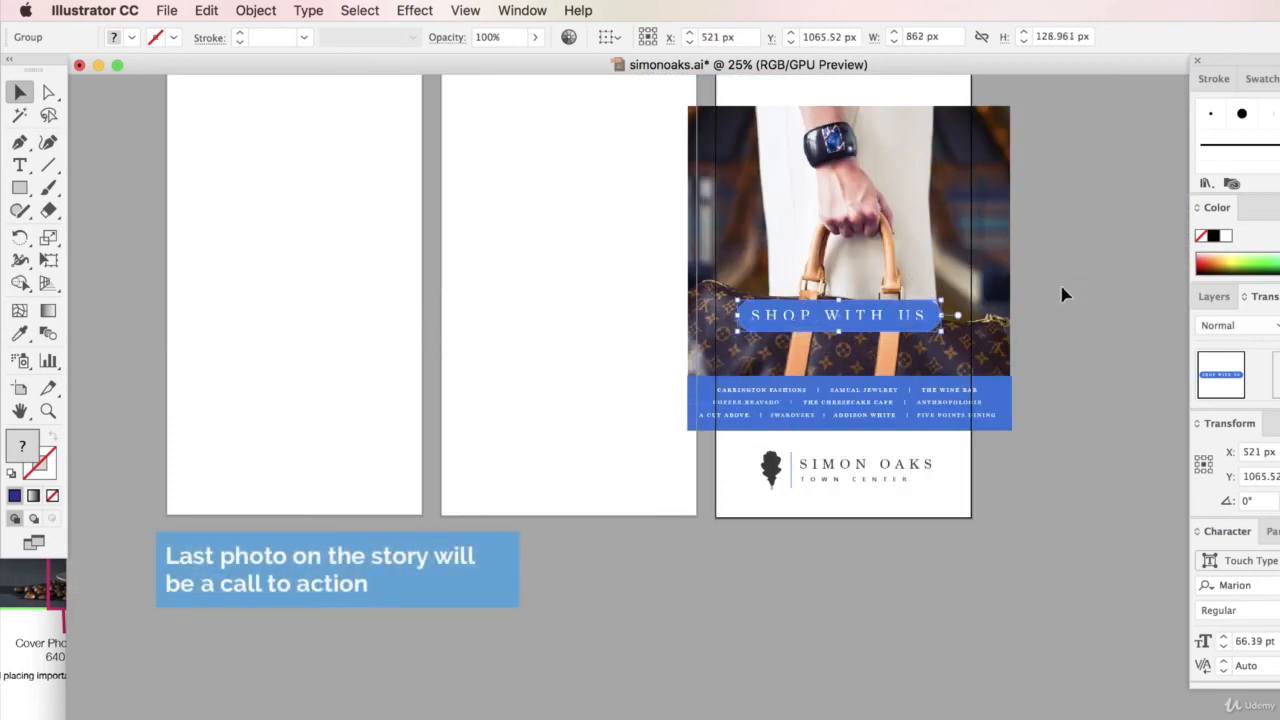
Step: Duplicate the third story artboard's horizontal logo onto the first and second story artboards at the same height near the bottom edge
scroll(903, 494, up, 2)
click(864, 545)
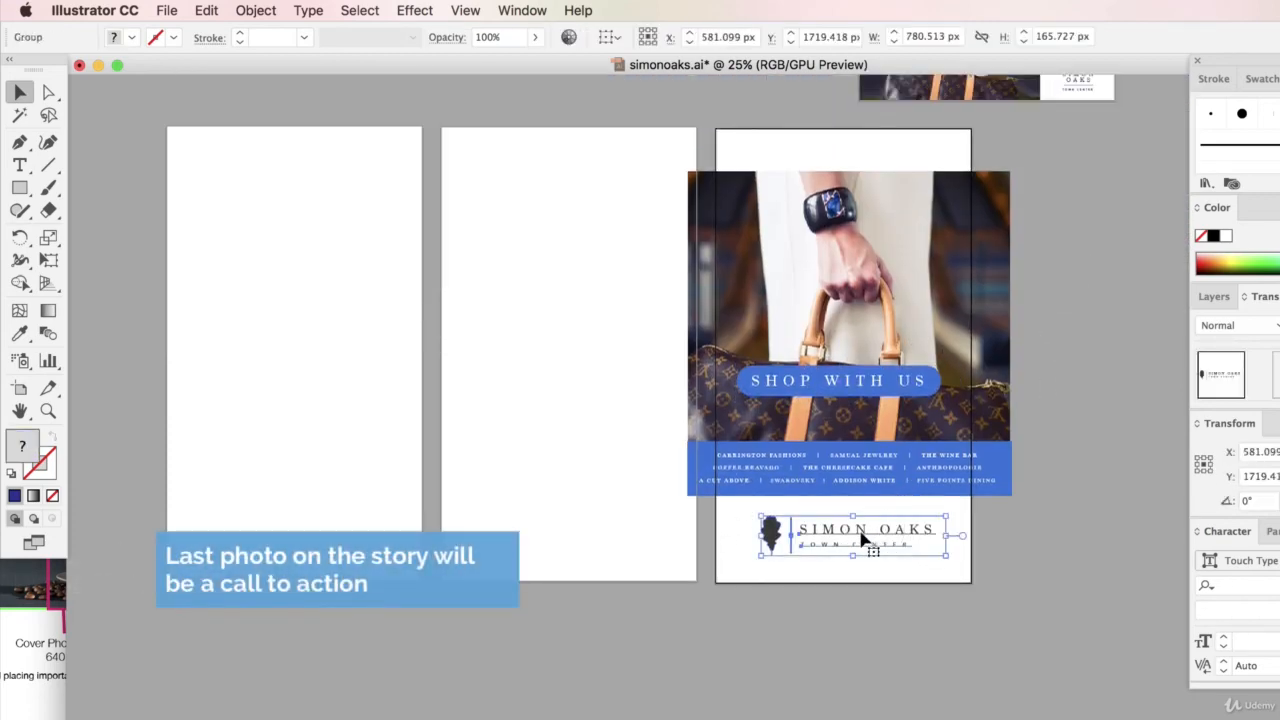
key(super+c)
key(super+v)
drag(632, 420, 587, 504)
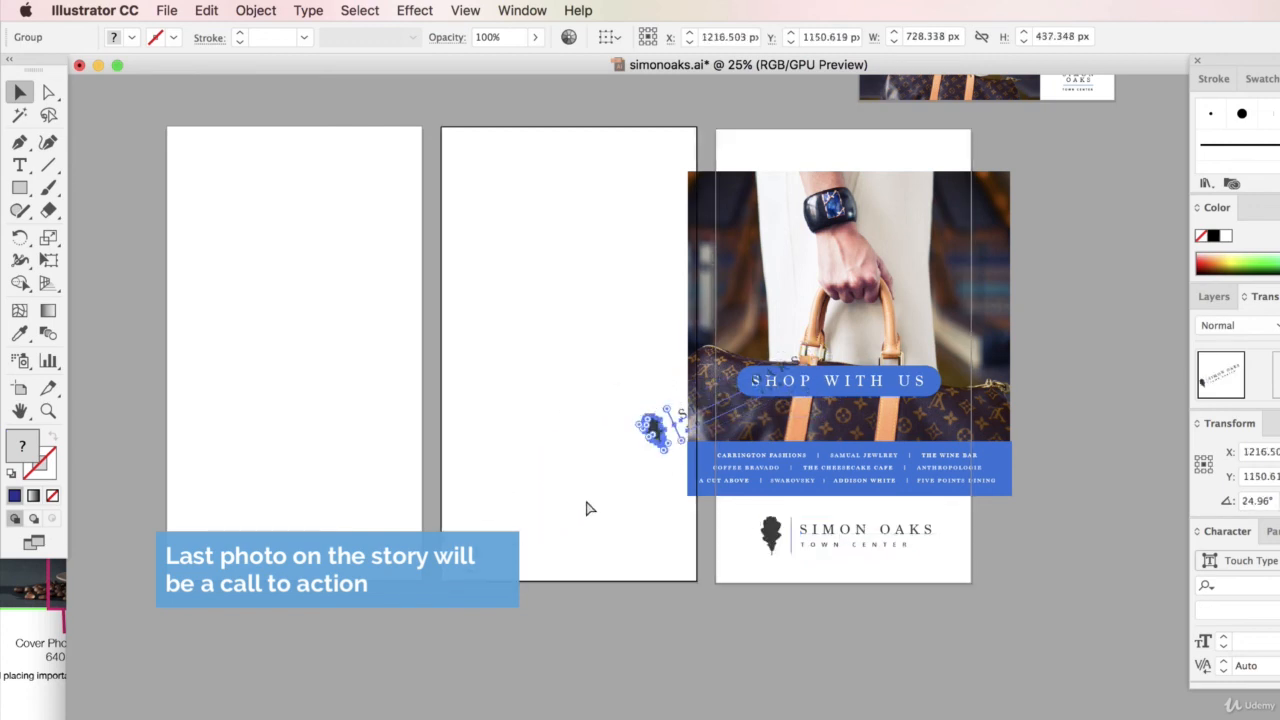
key(super+z)
drag(650, 398, 490, 537)
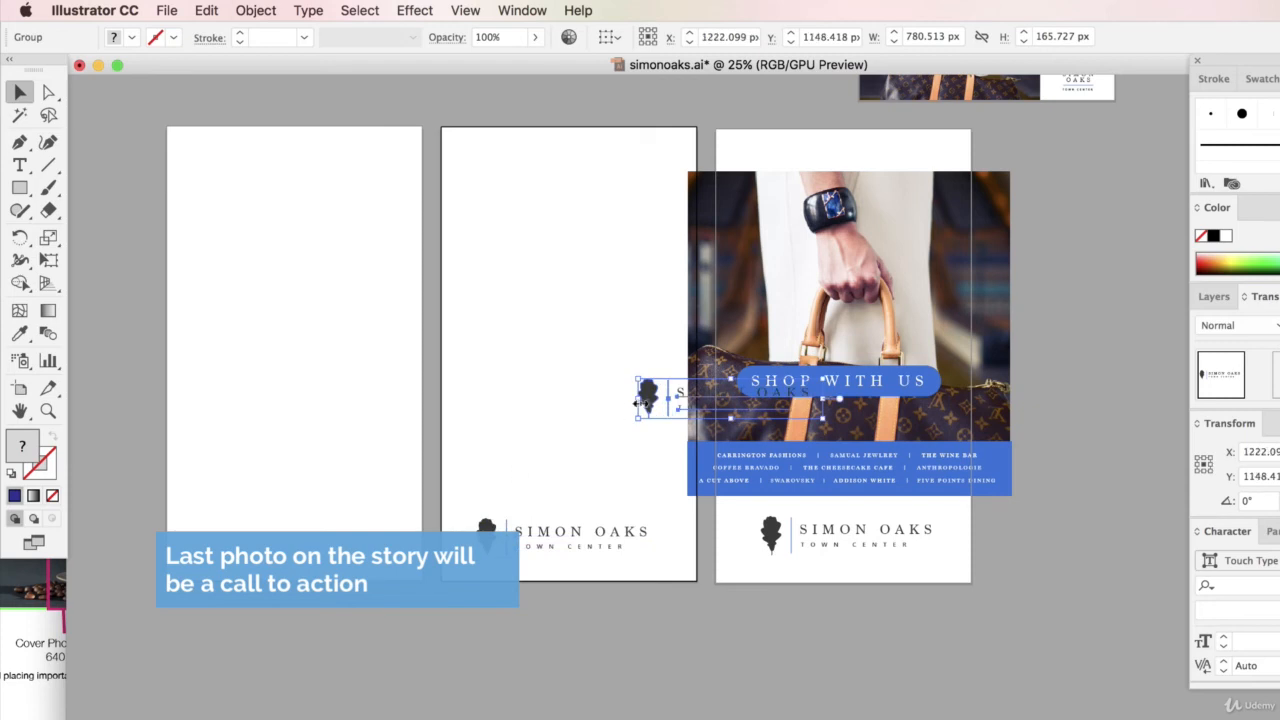
drag(296, 544, 210, 536)
click(402, 543)
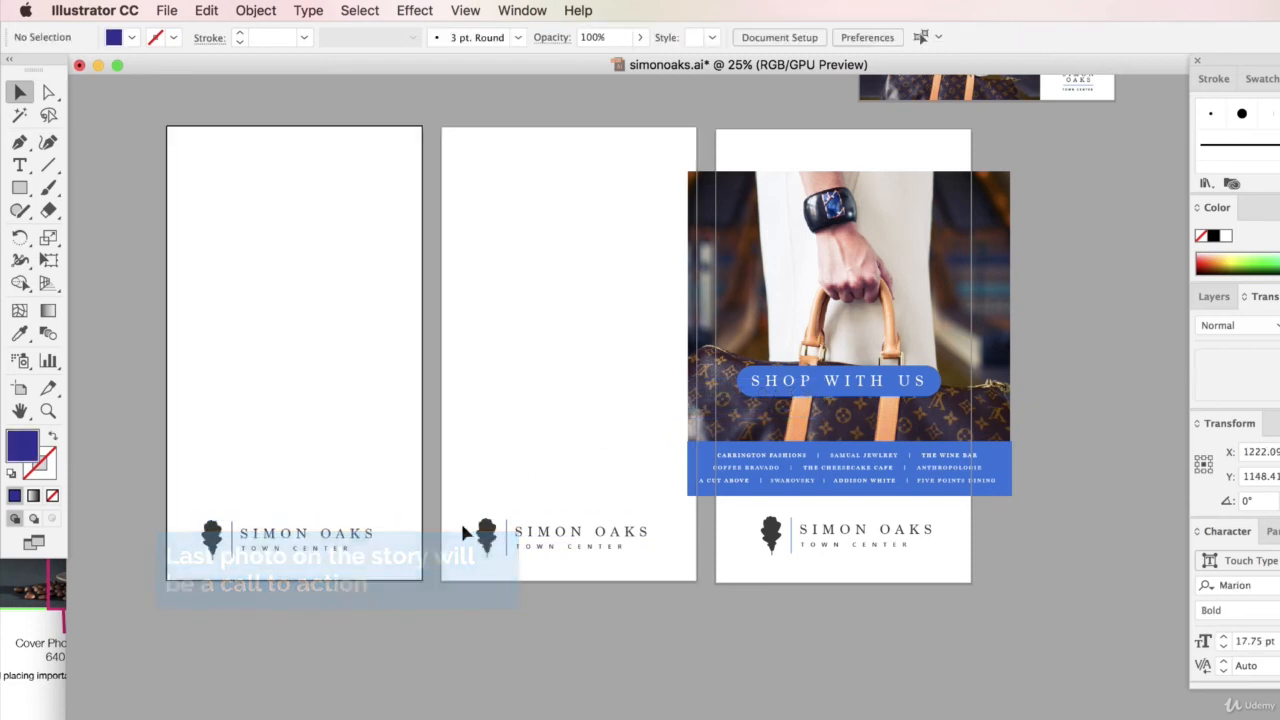
click(497, 542)
Step: Release the clipping mask on the handbag photo on the third story artboard
click(830, 280)
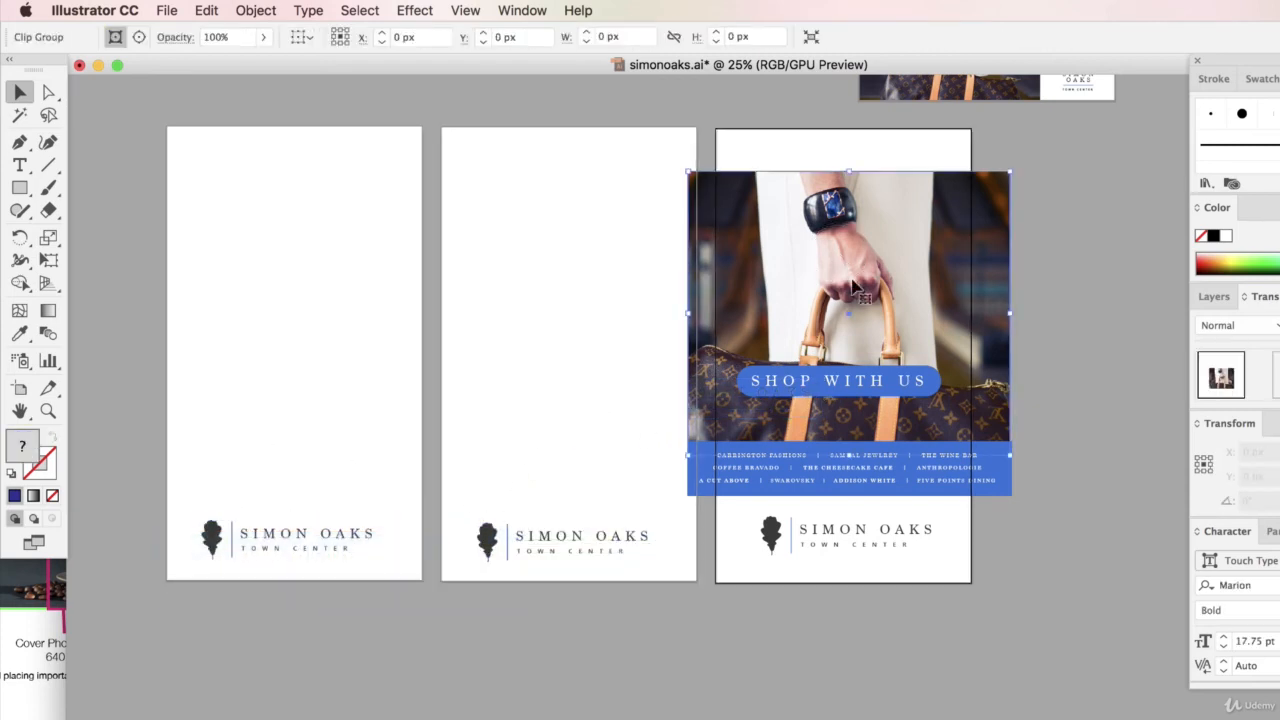
right_click(880, 292)
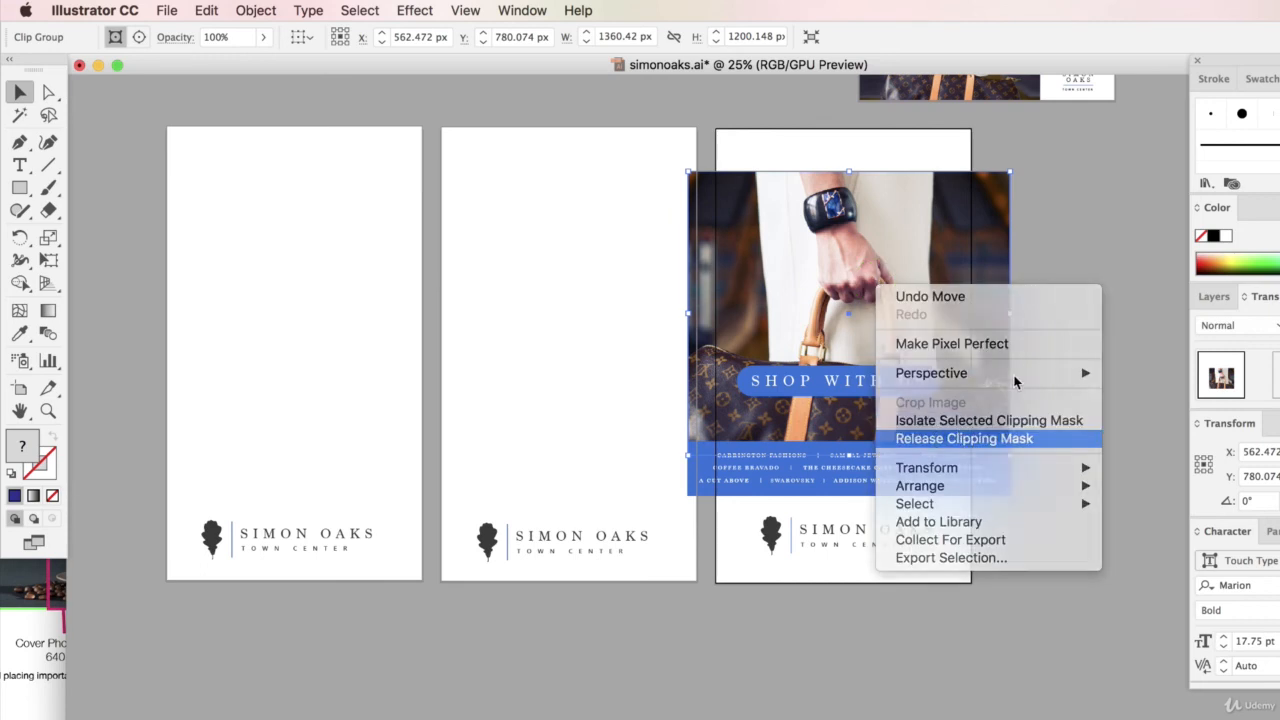
click(962, 437)
click(1028, 565)
scroll(1010, 535, up, 1)
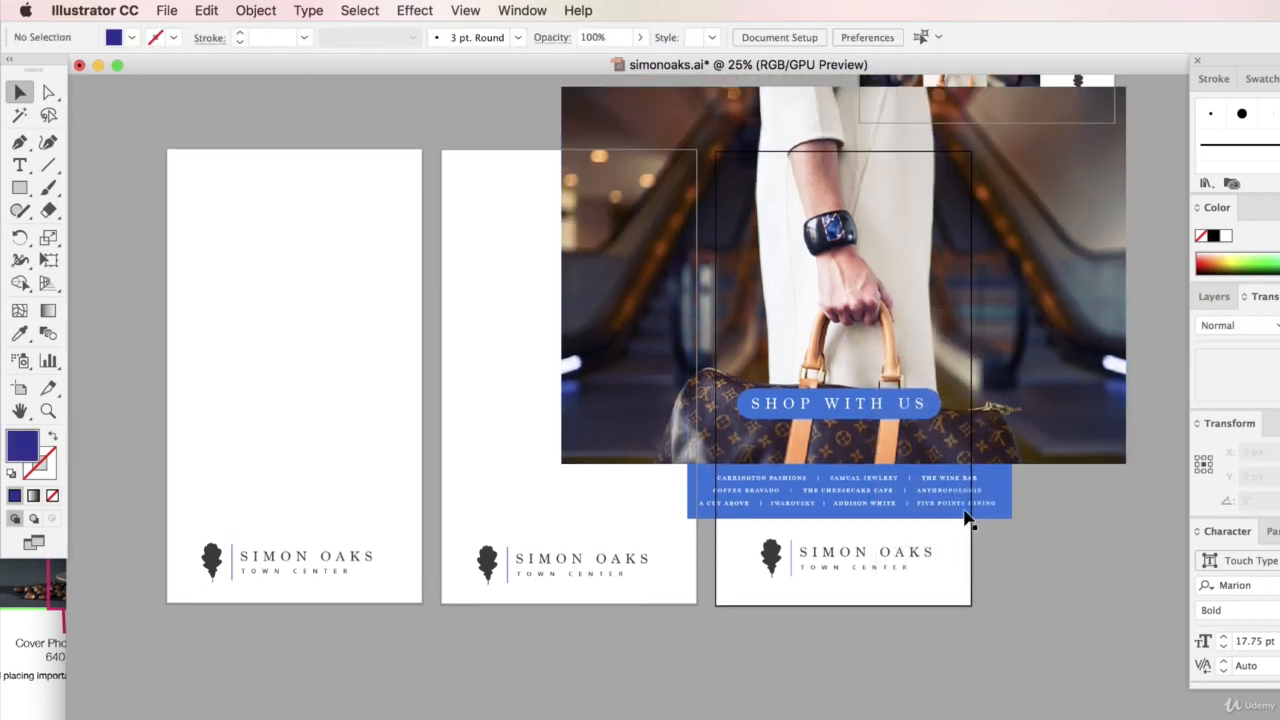
Step: Move the blue banner and its store list over the second story artboard, and the uncropped photo over the first
click(985, 493)
shift+click(1003, 508)
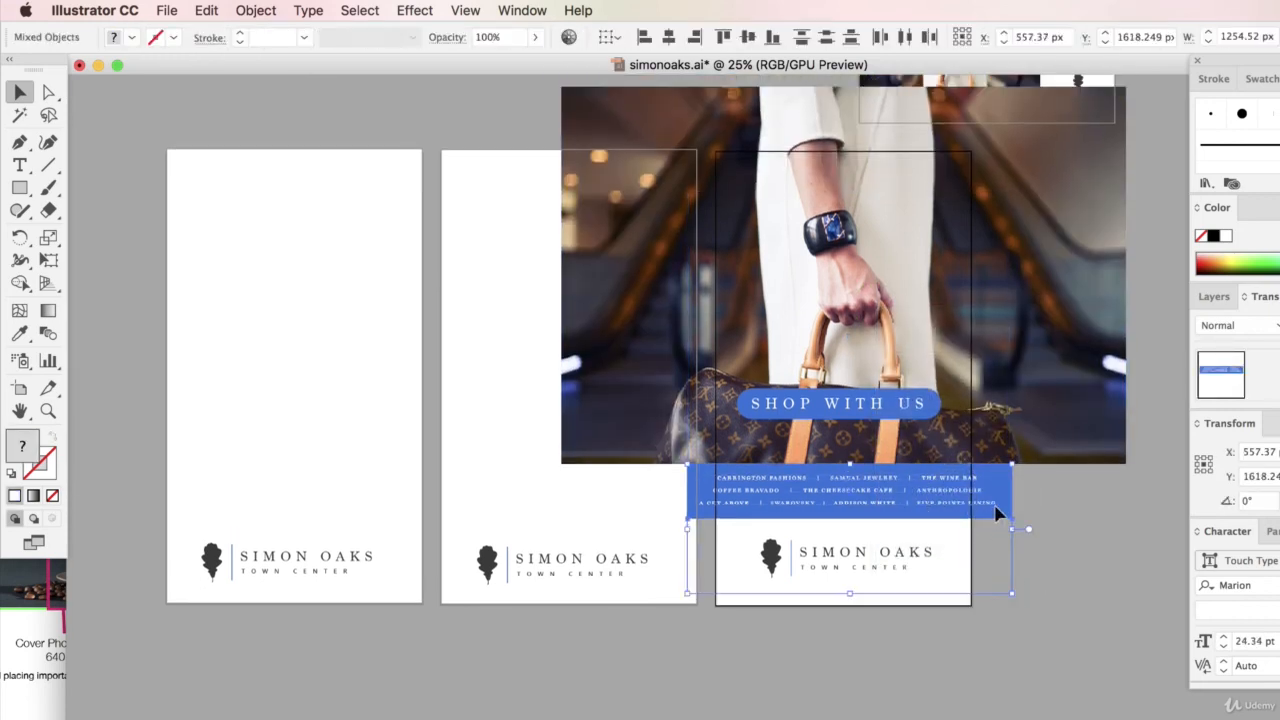
drag(965, 500, 672, 496)
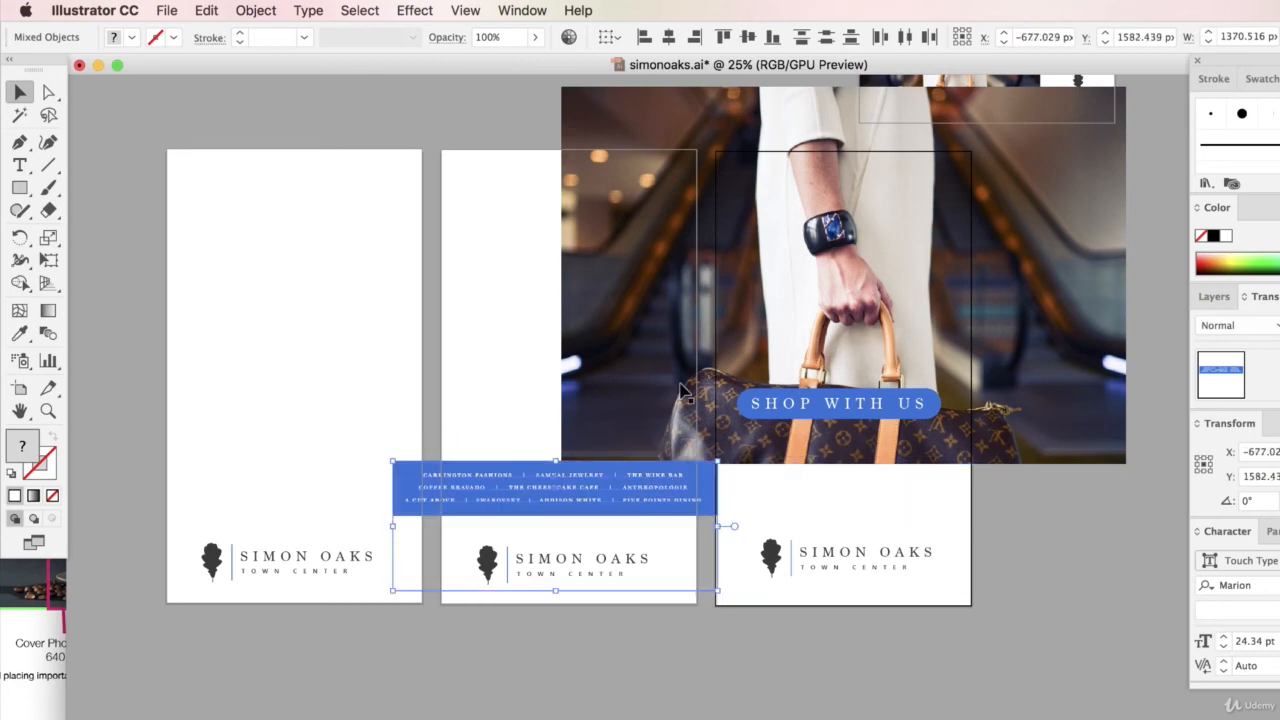
click(846, 257)
drag(846, 257, 313, 312)
Step: Draw a 1084 x 1580 px rectangle above the first story artboard's logo and use it as a clipping mask for the photo
click(512, 485)
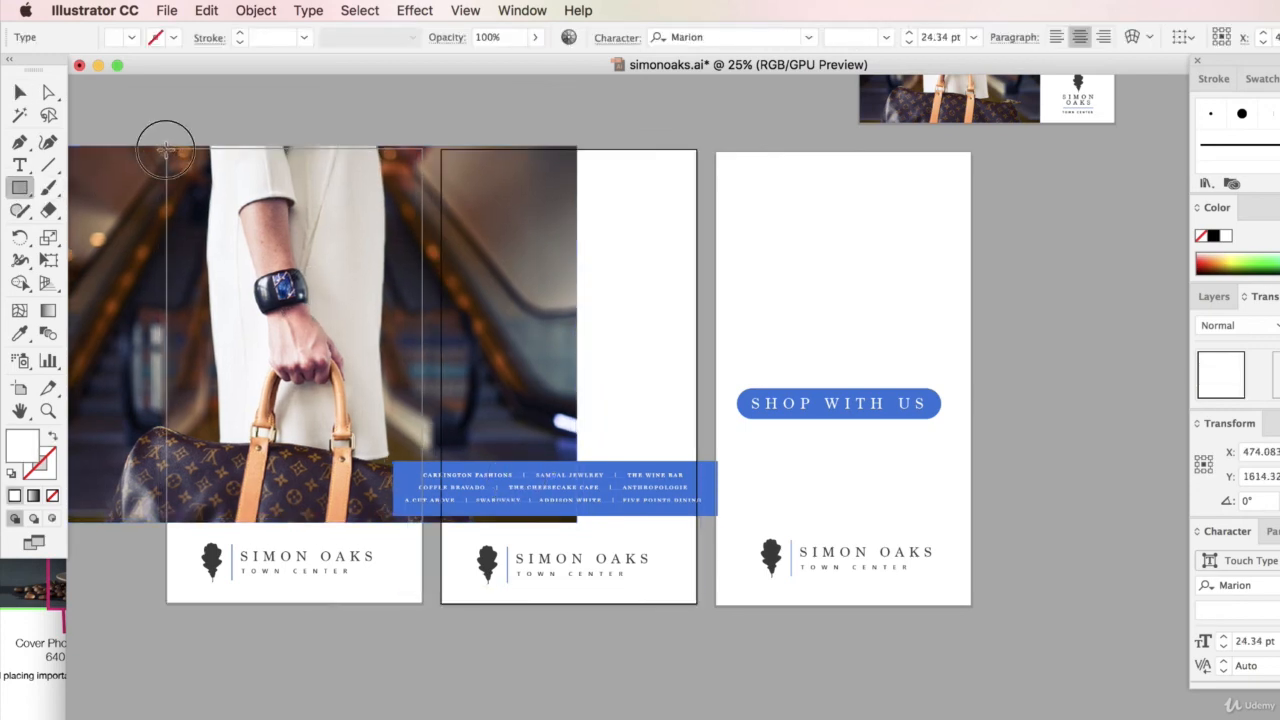
drag(166, 150, 422, 521)
click(20, 92)
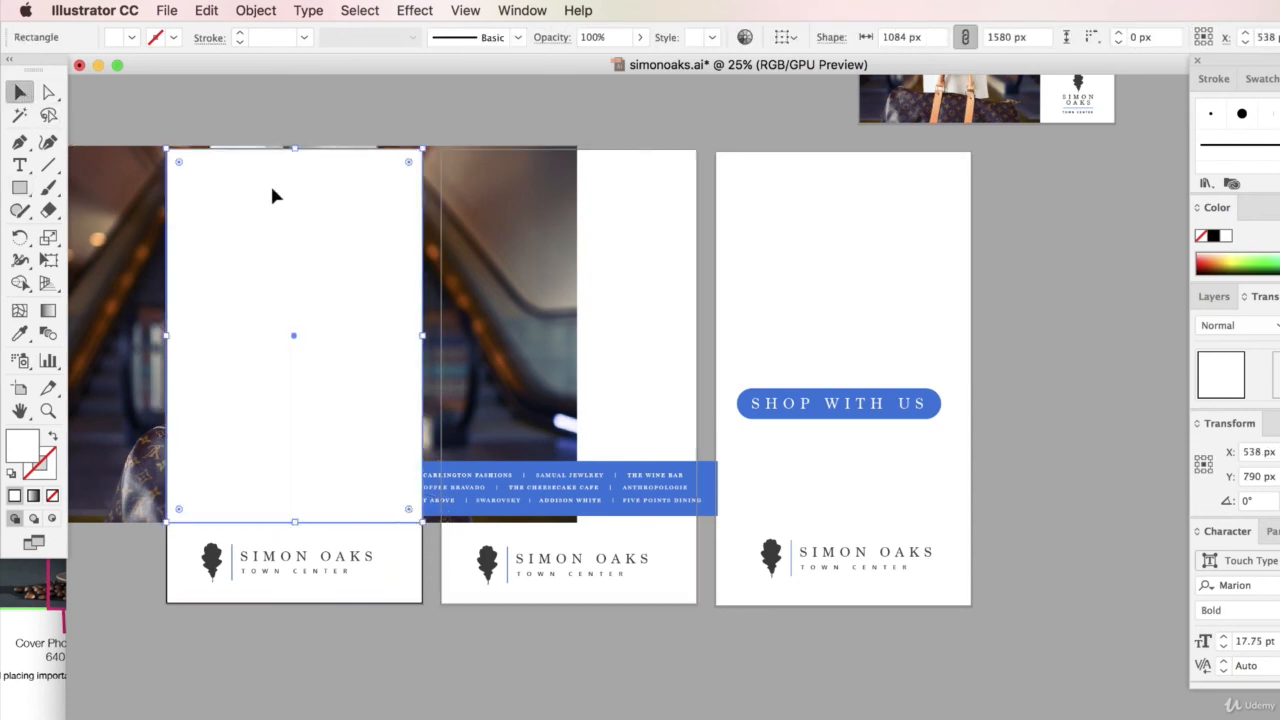
shift+click(517, 240)
right_click(517, 240)
click(600, 375)
Step: Send the clipped photo on the first story artboard to the back of the stacking order
right_click(306, 224)
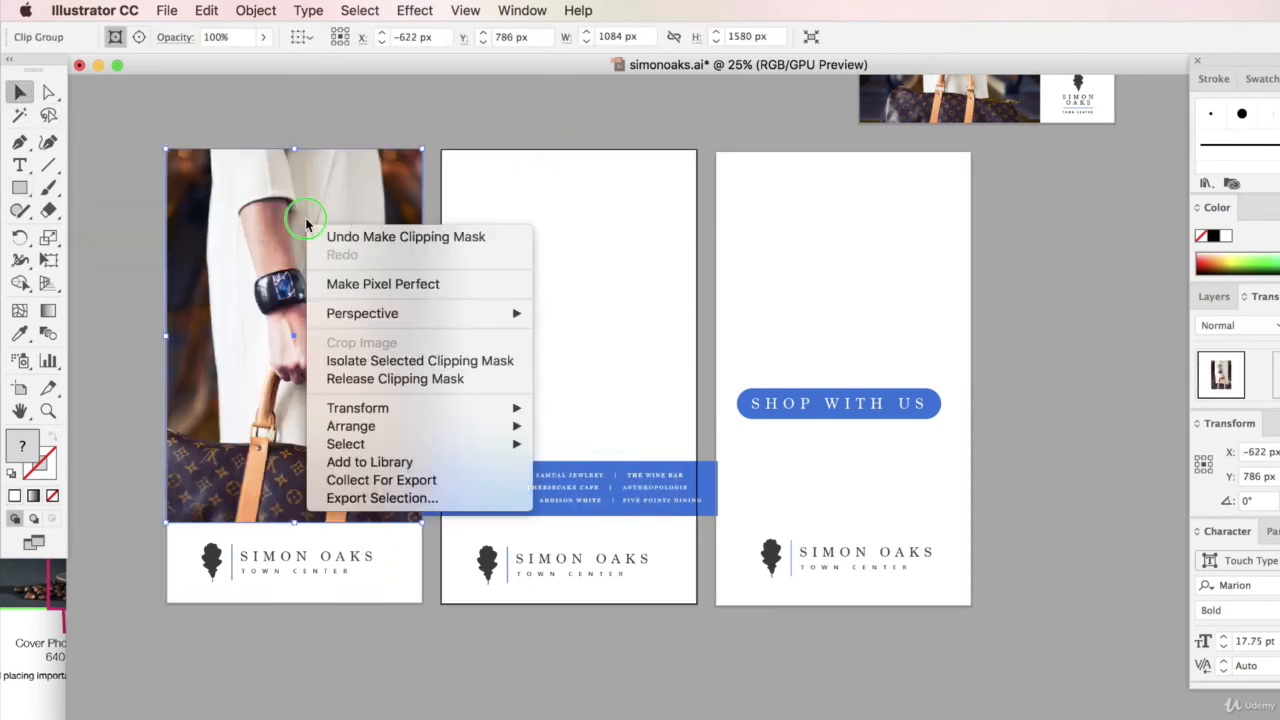
mouse_move(392, 426)
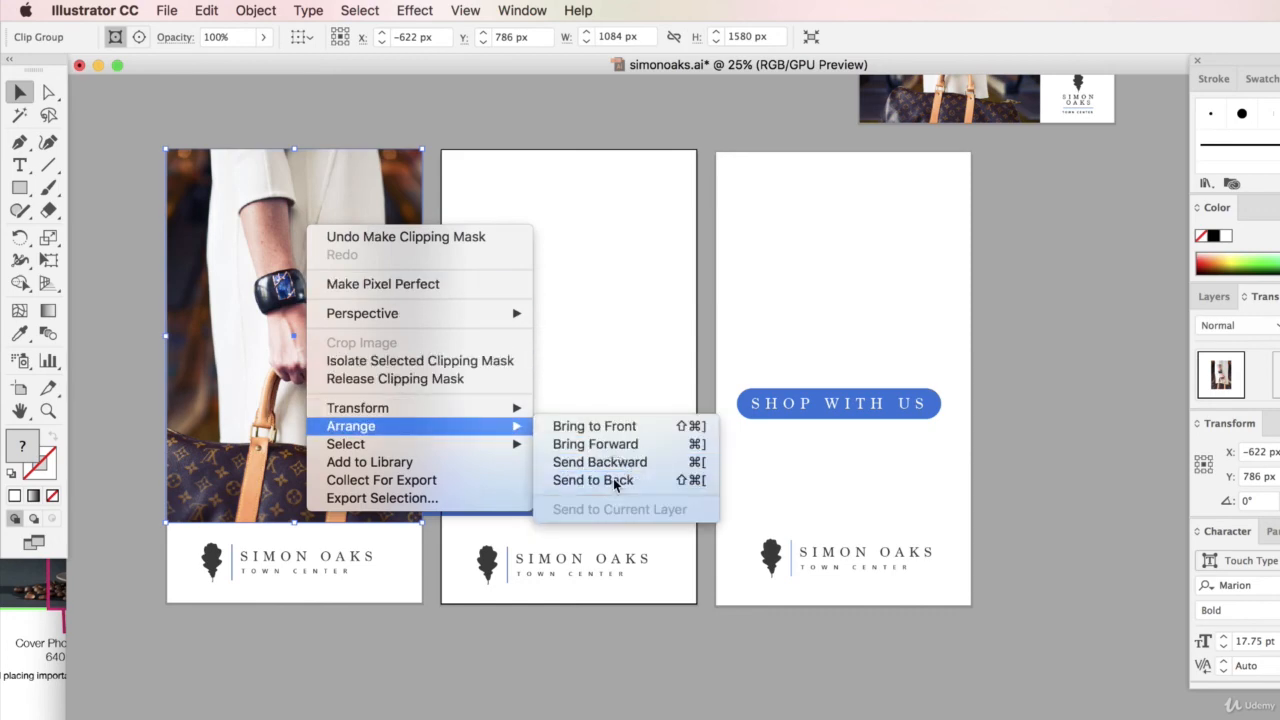
click(614, 480)
click(483, 263)
Step: Copy the vertical black-and-blue store list from the large Facebook post onto the second story artboard
click(560, 509)
scroll(1100, 484, up, 10)
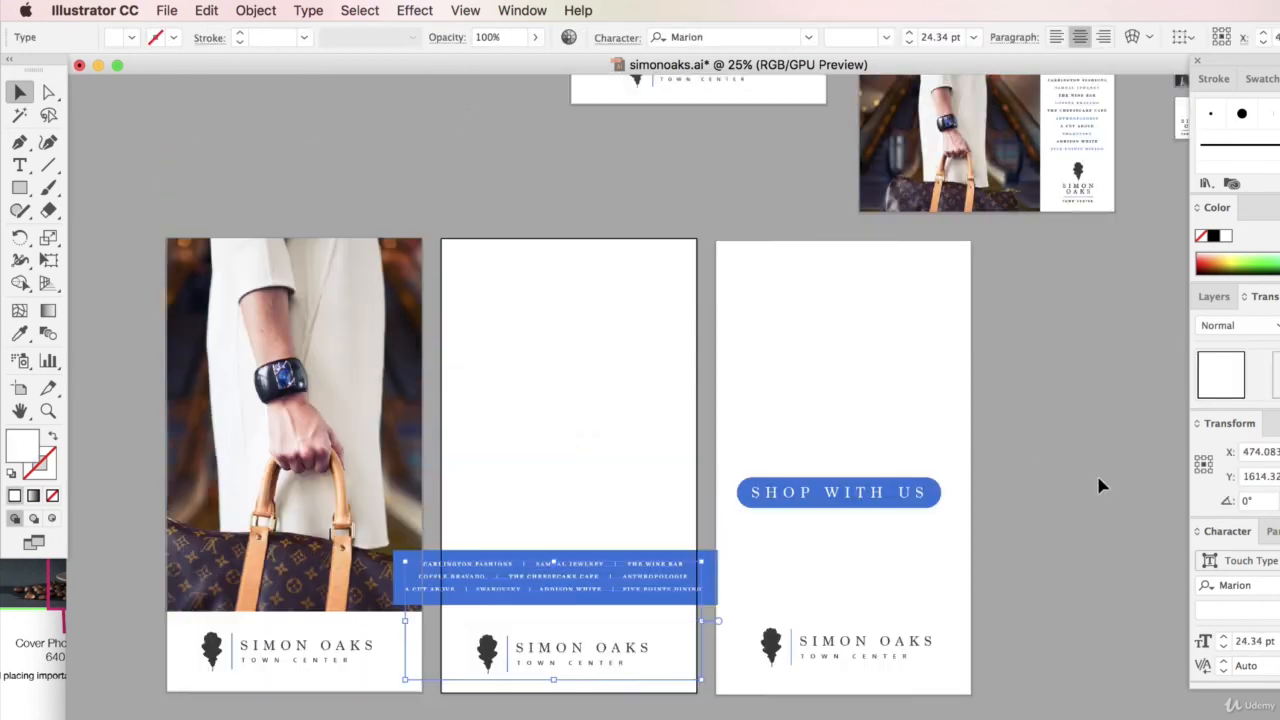
scroll(1057, 545, down, 4)
scroll(1050, 555, down, 2)
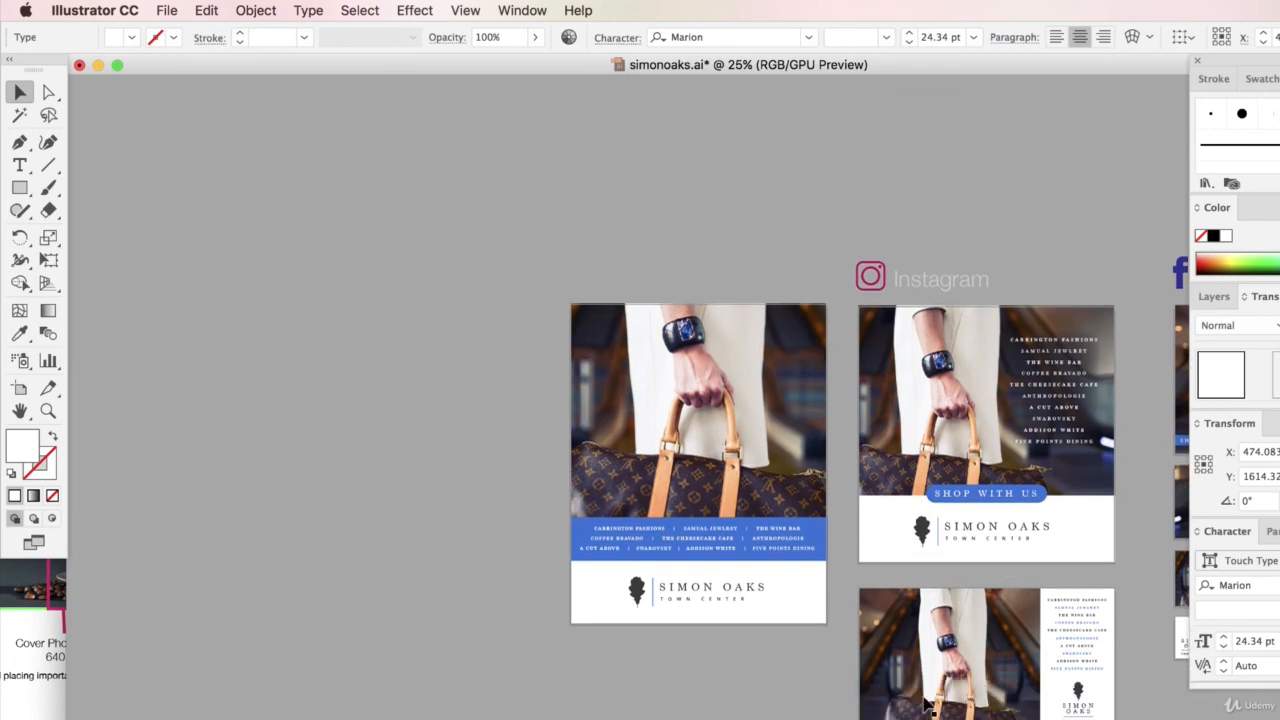
scroll(1020, 420, right, 10)
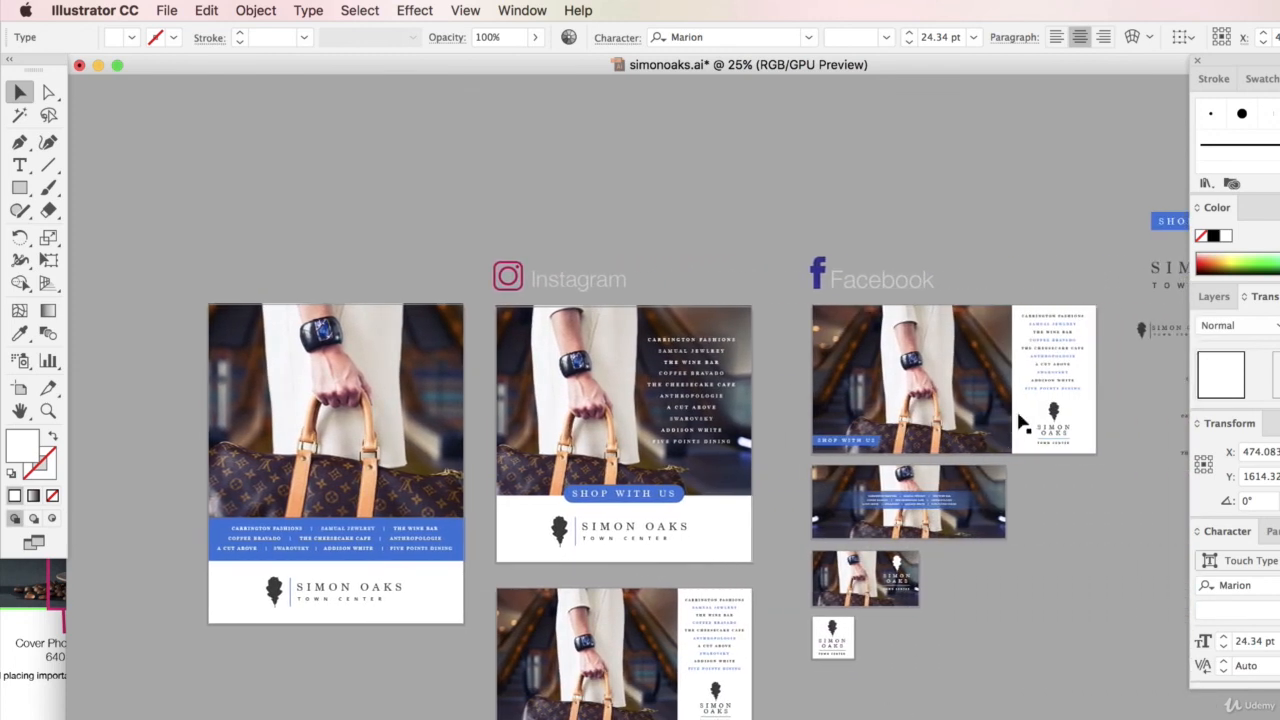
click(1056, 348)
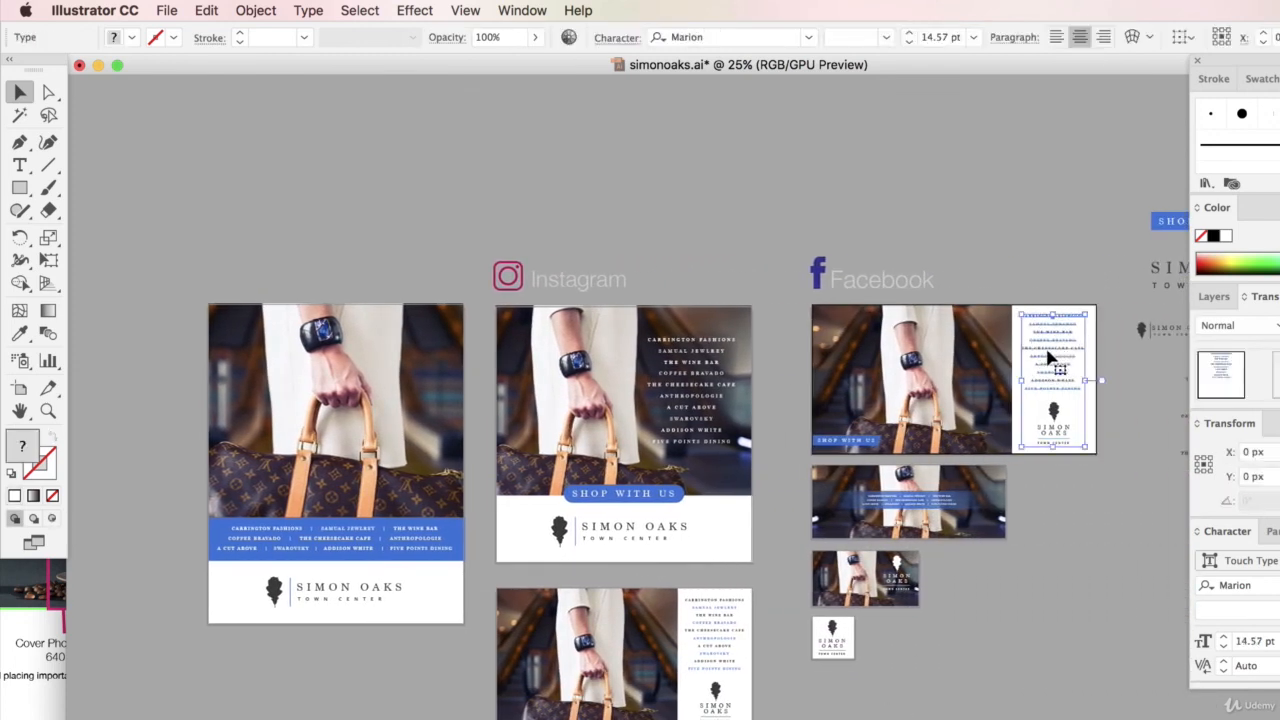
scroll(700, 470, left, 15)
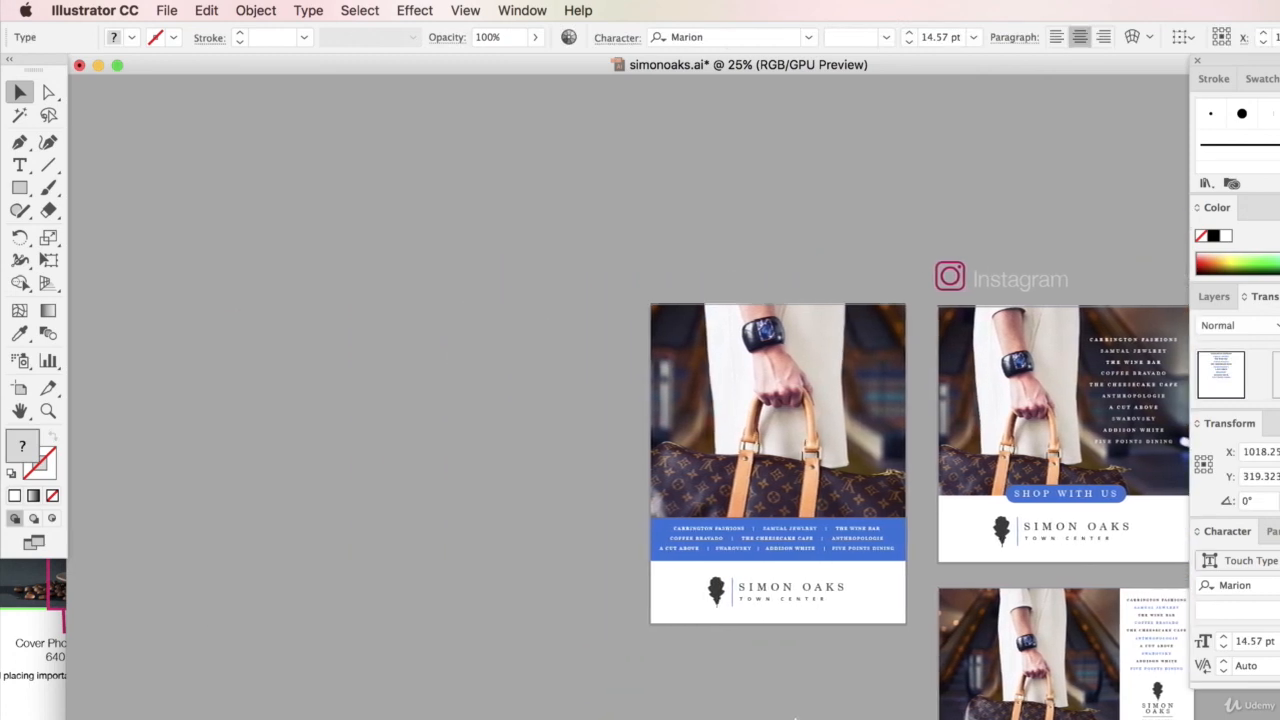
key(ctrl+v)
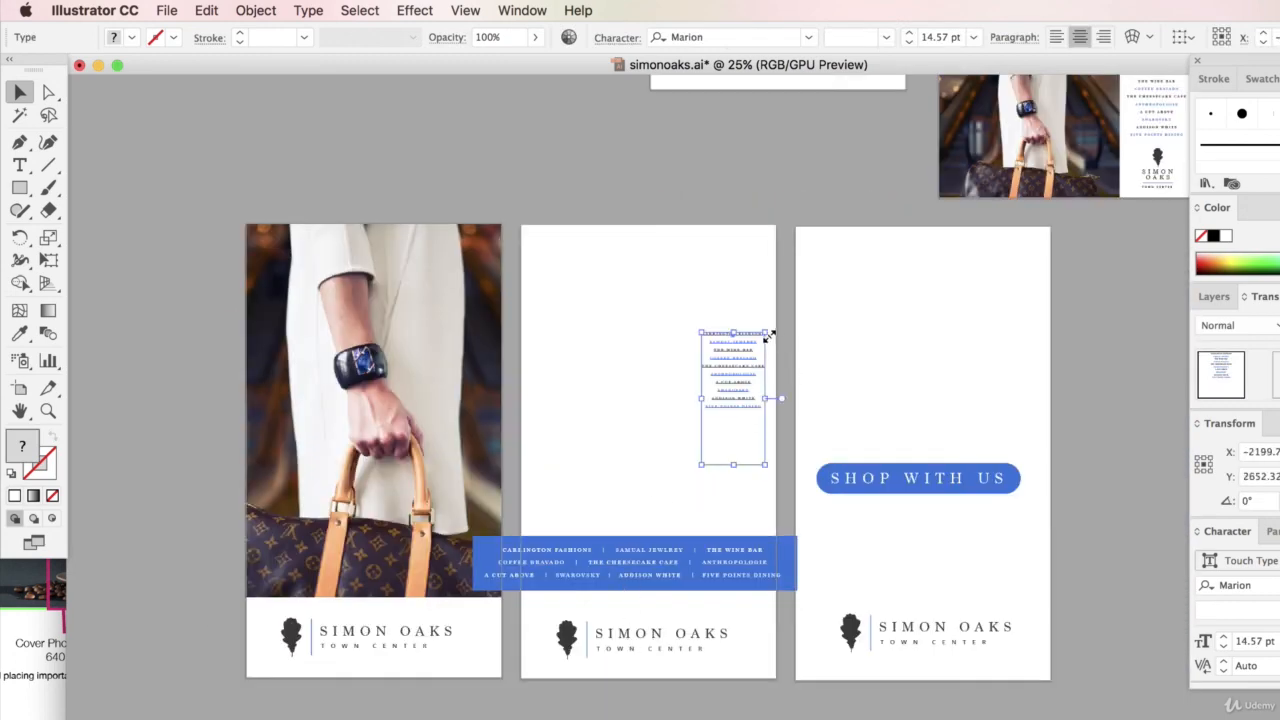
Step: Enlarge the vertical store list to fill most of the second story artboard's width and centre it above the banner
drag(768, 336, 624, 408)
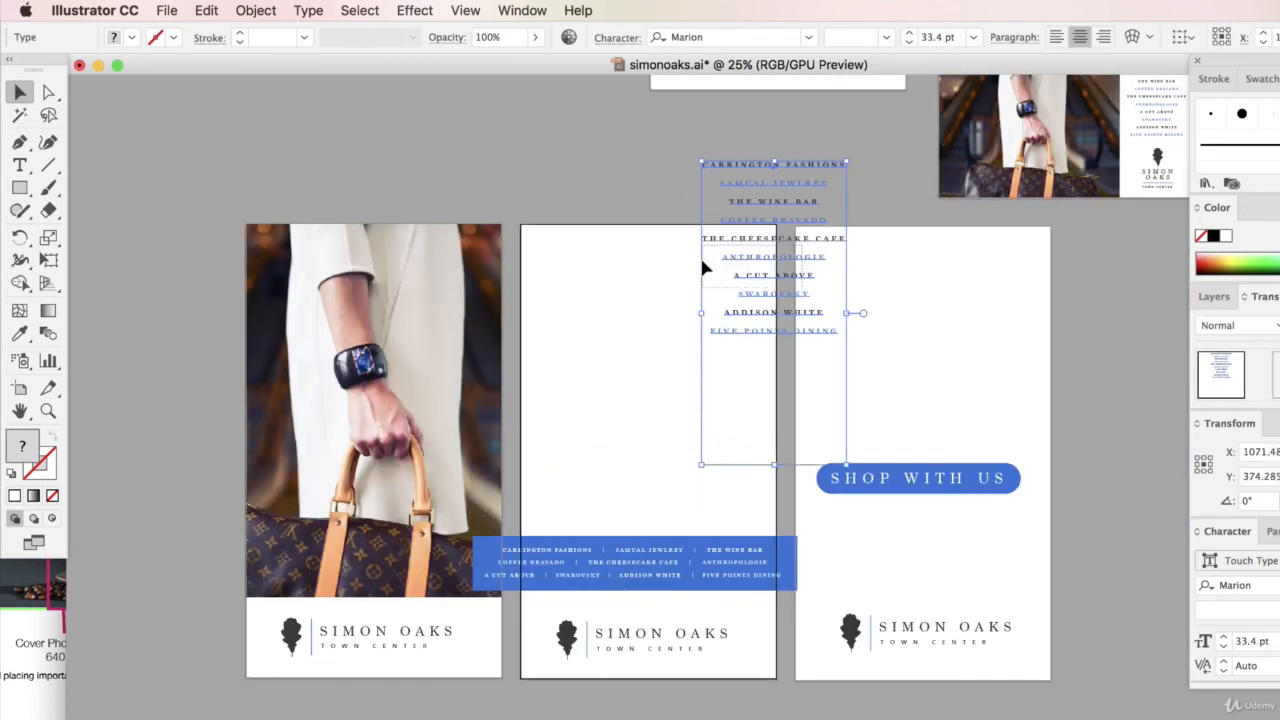
click(698, 158)
drag(745, 166, 598, 342)
drag(707, 341, 686, 281)
click(642, 194)
Step: Delete the blue banner and its horizontal store list from the second story artboard
click(481, 553)
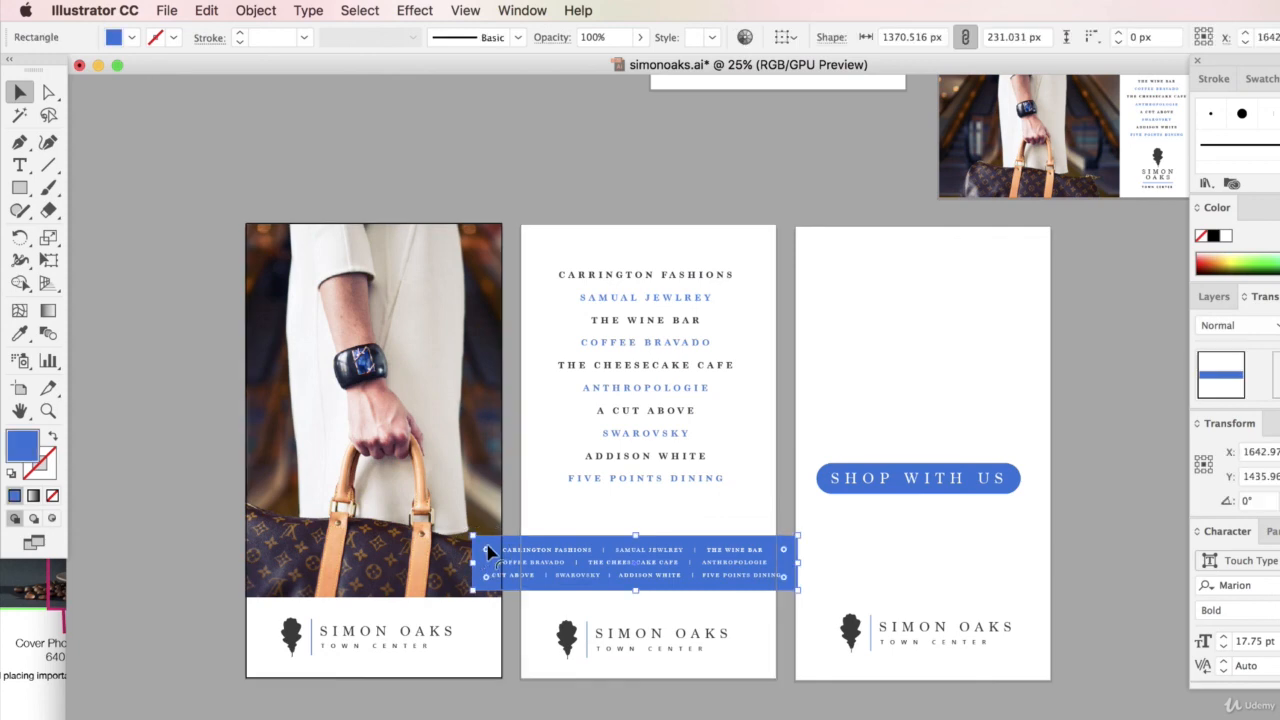
key(Delete)
click(572, 562)
key(Delete)
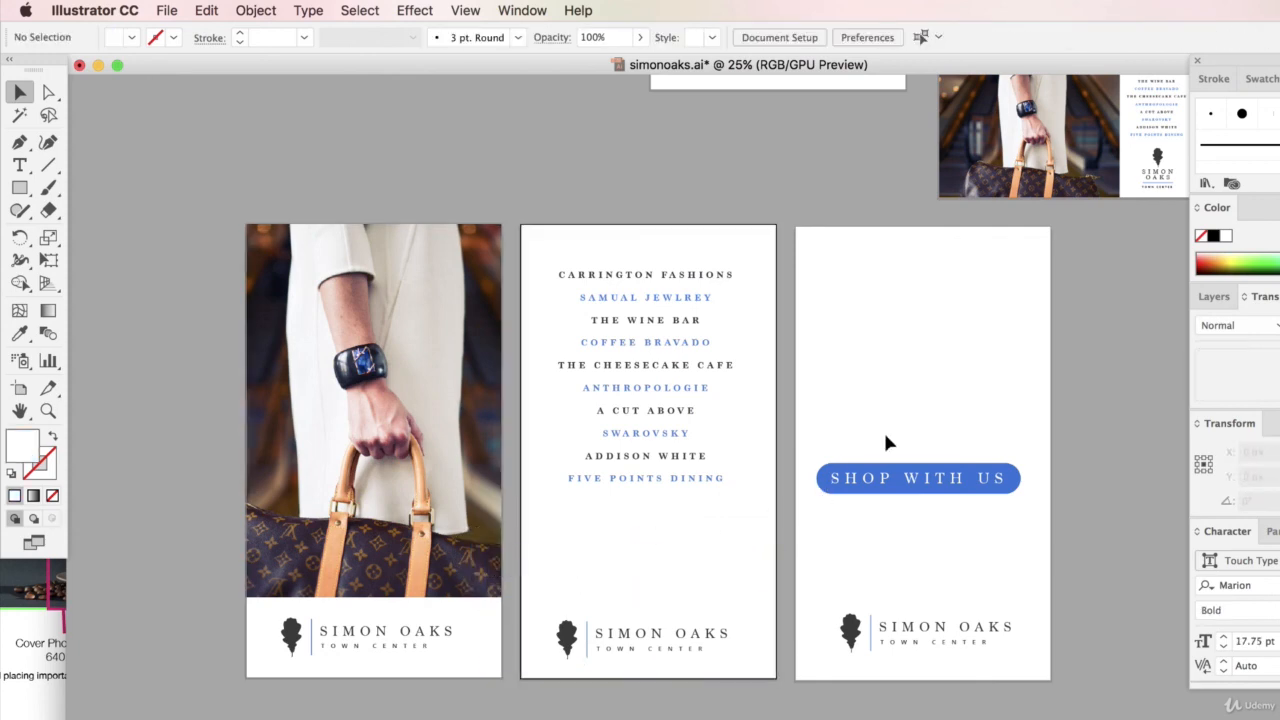
Step: Shift the second story artboard's store list slightly down and lower the third artboard's logo in line with its neighbours
drag(712, 395, 712, 418)
click(647, 195)
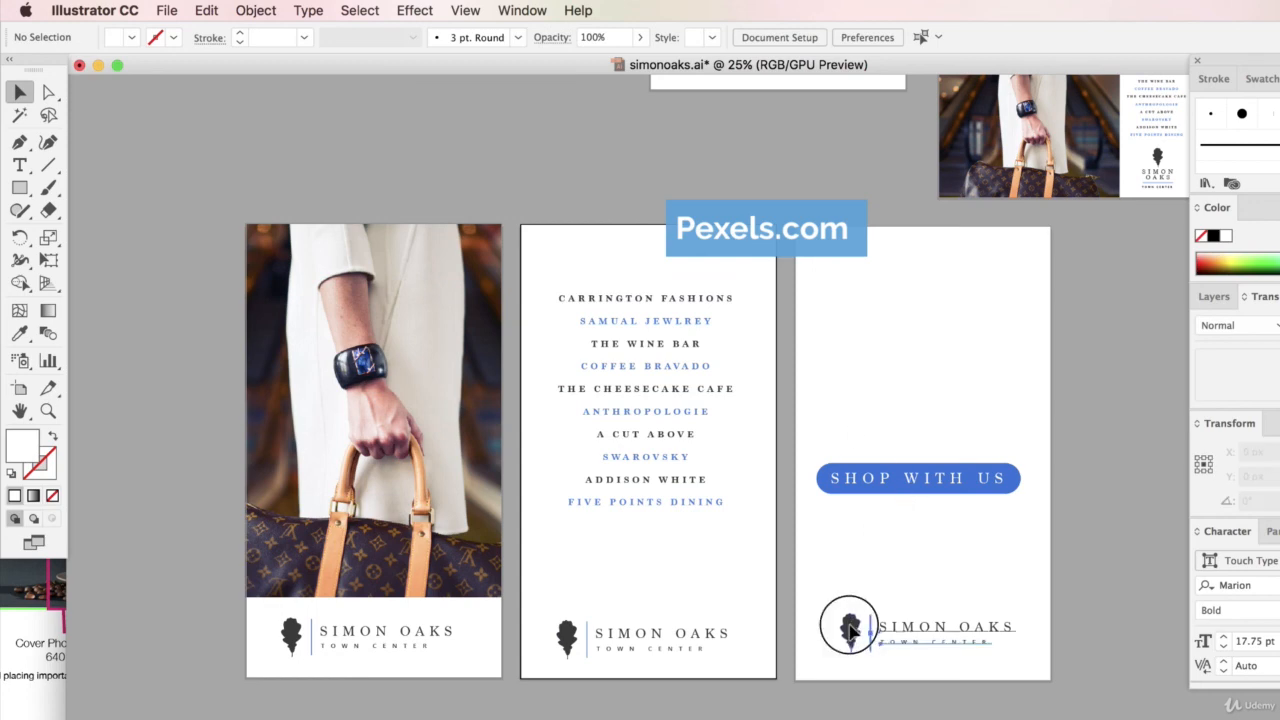
drag(850, 628, 850, 636)
Step: Move the SHOP WITH US button up to just above the middle of the third story artboard, centred horizontally
click(935, 485)
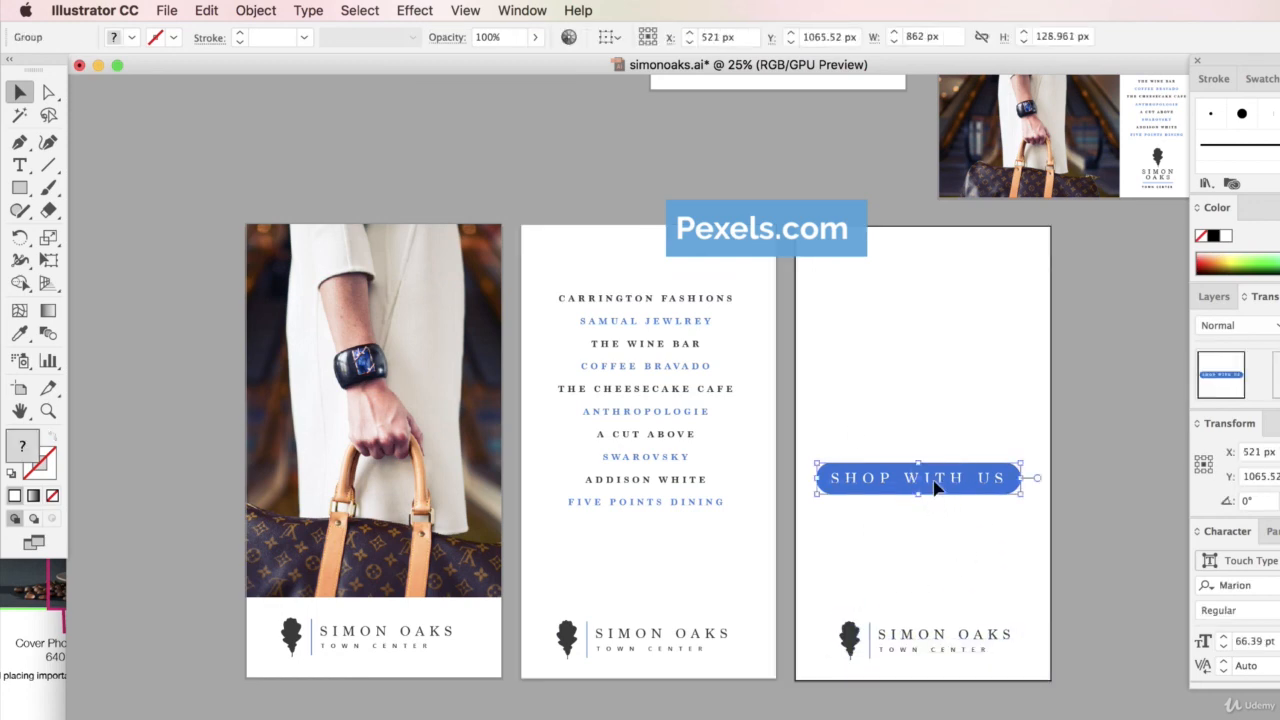
drag(935, 487, 1020, 422)
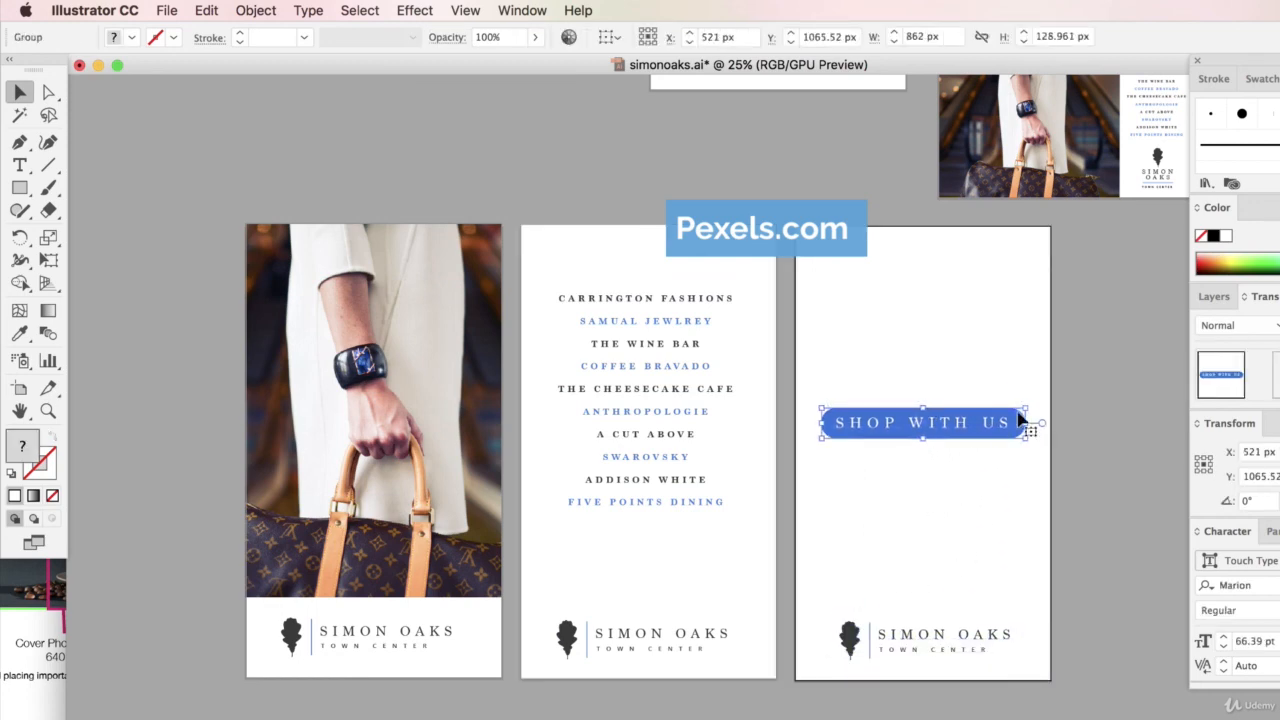
click(872, 390)
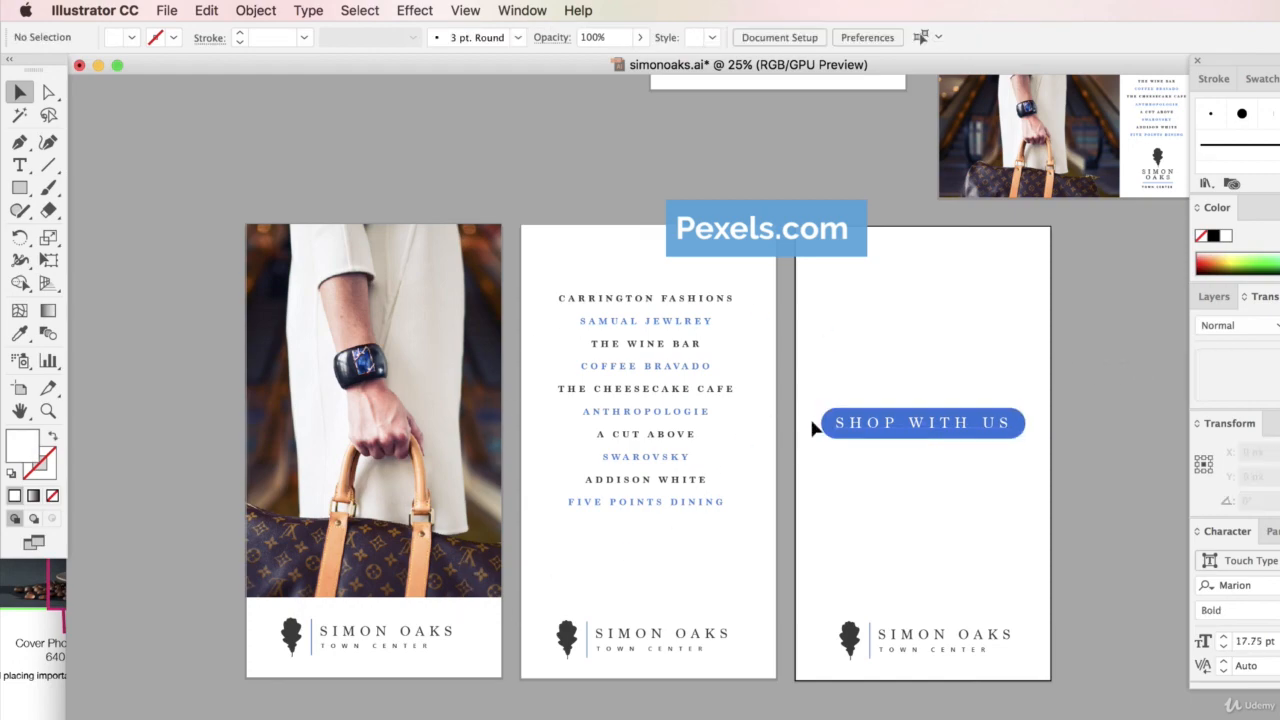